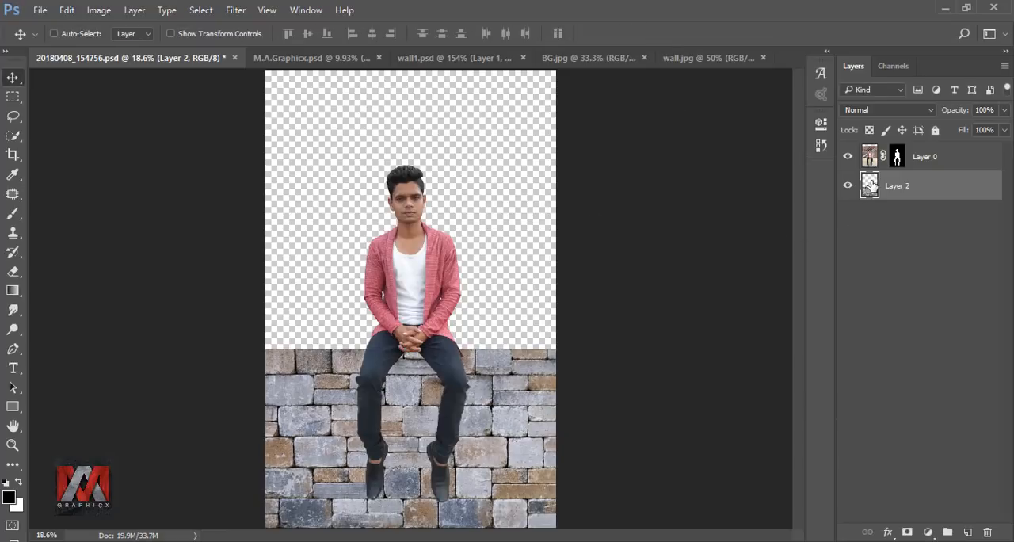
# Step: Bring the ledge from wall1.psd into the portrait composition, scale it to 300% width and 507% height, and place it along the wall's upper edge
pyautogui.click(453, 58)
pyautogui.moveTo(468, 317)
pyautogui.mouseDown()
pyautogui.moveTo(197, 147)
pyautogui.moveTo(111, 64)
pyautogui.moveTo(305, 317)
pyautogui.moveTo(475, 326)
pyautogui.mouseUp()
pyautogui.hotkey('ctrl', 't')
pyautogui.moveTo(342, 327); pyautogui.dragTo(363, 298)
pyautogui.scroll(5, 333, 342)
pyautogui.moveTo(390, 344); pyautogui.dragTo(383, 356)
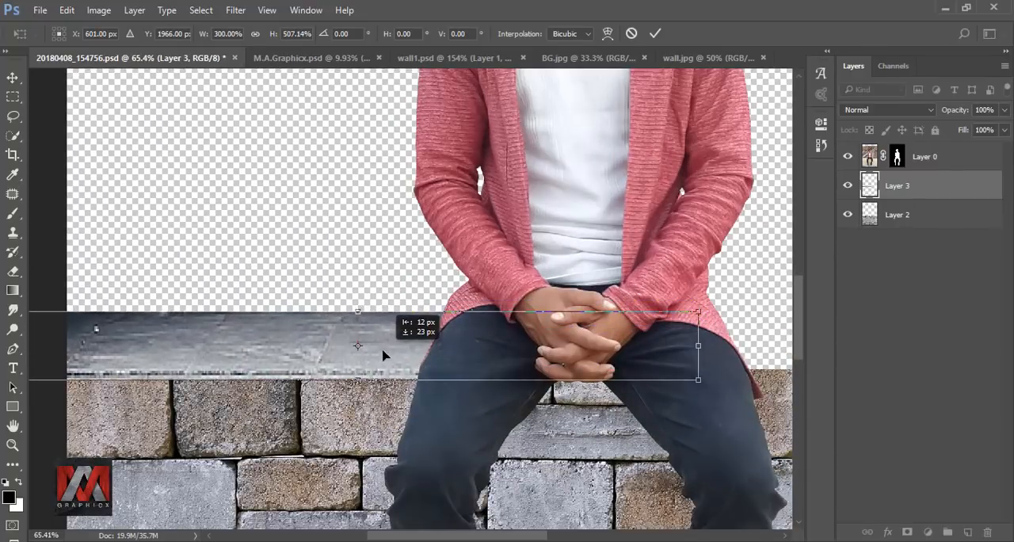
pyautogui.click(654, 33)
pyautogui.hotkey('ctrl', '0')
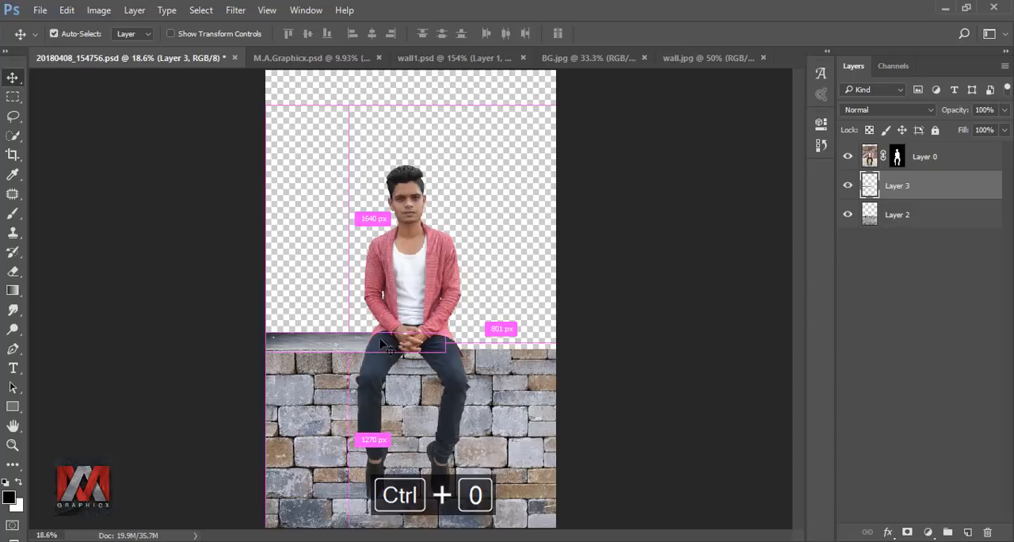
# Step: Duplicate the ledge layer, flip the copy horizontally and position it to extend the ledge across the rest of the wall
pyautogui.hotkey('ctrl', 'j')
pyautogui.hotkey('ctrl', 't')
pyautogui.rightClick(331, 342)
pyautogui.click(348, 313)
pyautogui.moveTo(336, 345); pyautogui.dragTo(494, 349)
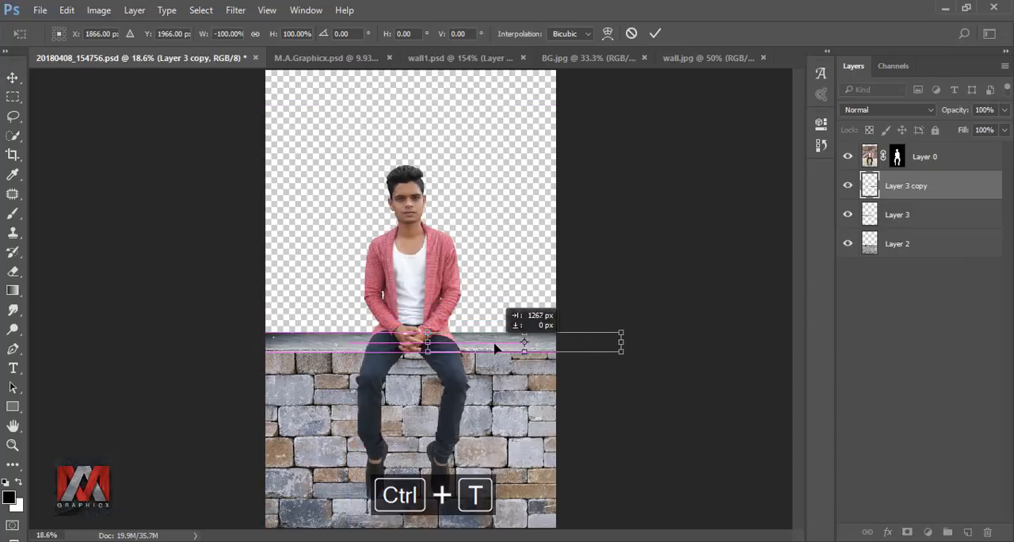
pyautogui.click(655, 33)
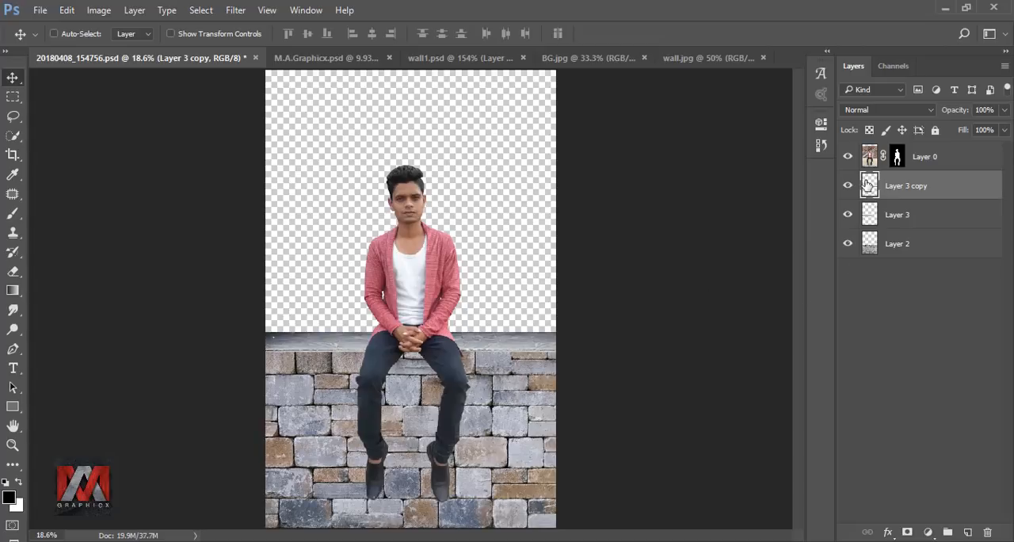
# Step: Merge the two ledge layers into one and nudge the merged ledge down onto the wall
pyautogui.keyDown('shift'); pyautogui.click(870, 213); pyautogui.keyUp('shift')
pyautogui.rightClick(953, 188)
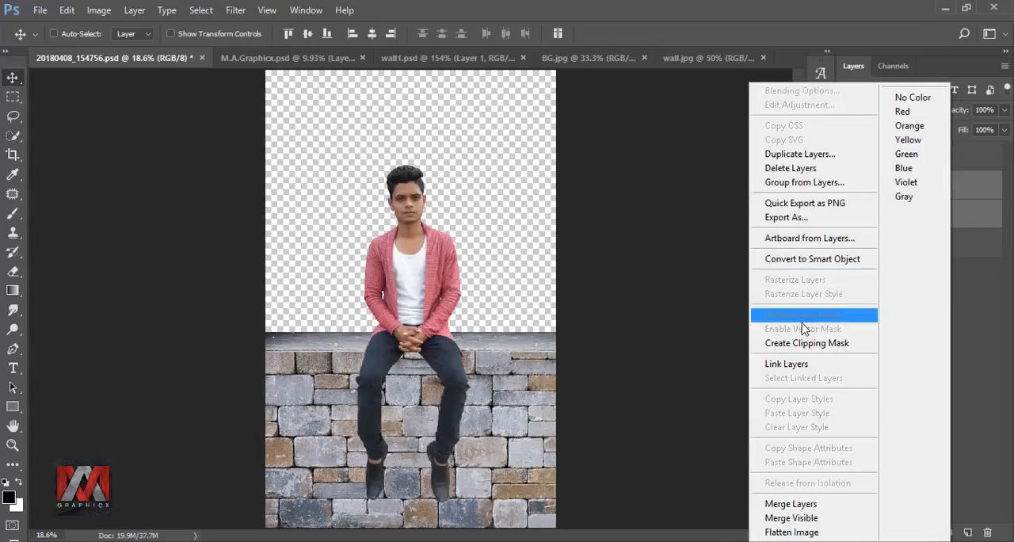
pyautogui.click(817, 504)
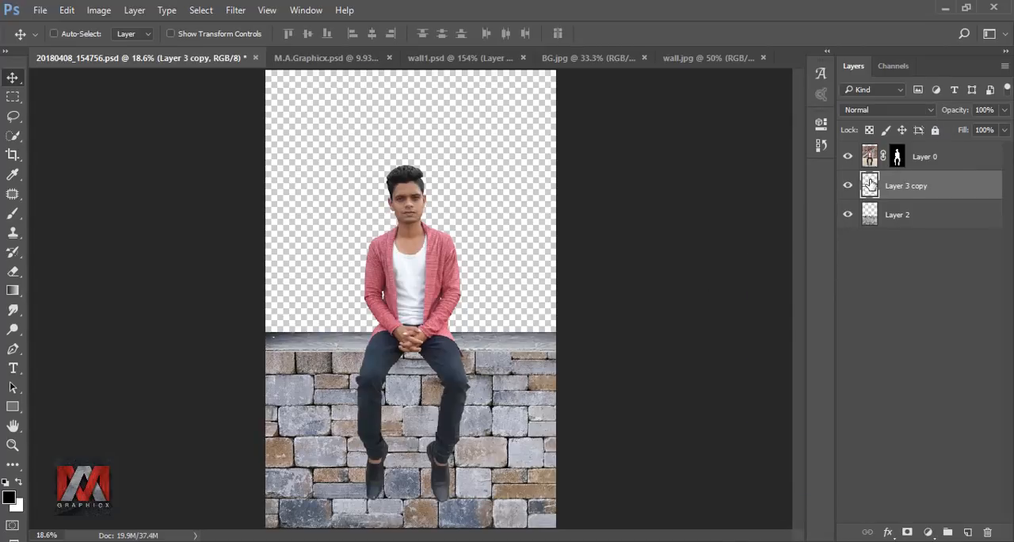
pyautogui.hotkey('shift', 'Down')
pyautogui.hotkey('shift', 'Down')
pyautogui.hotkey('shift', 'Down')
# Step: Create a new layer filled with the colour #fcecaf and move it beneath the wall layer as the background
pyautogui.click(967, 531)
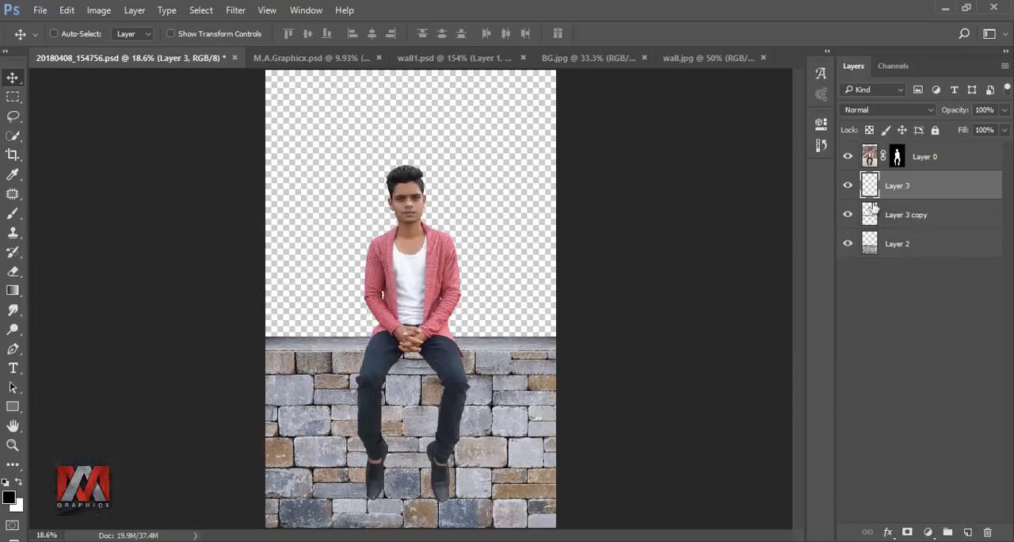
pyautogui.hotkey('shift', 'F5')
pyautogui.click(862, 154)
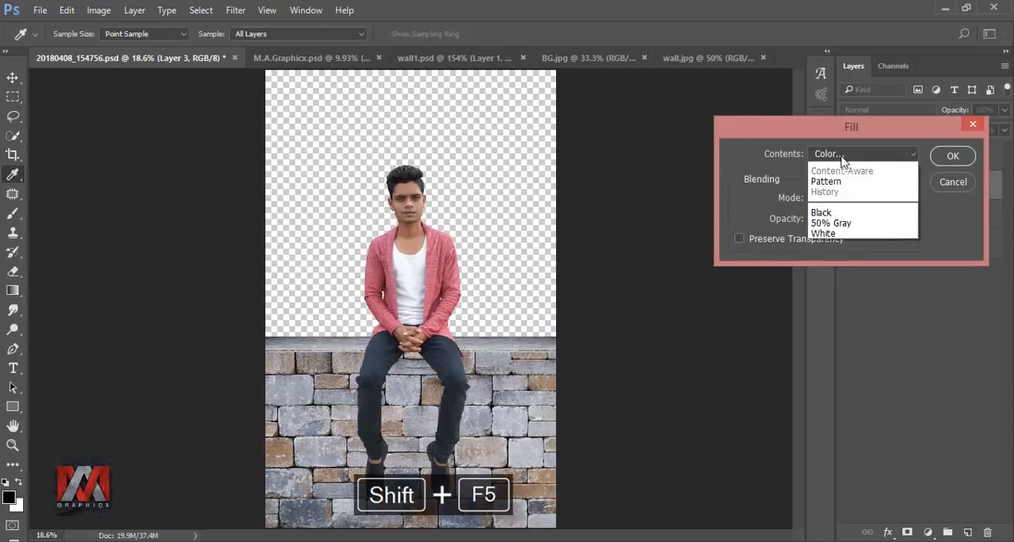
pyautogui.click(848, 191)
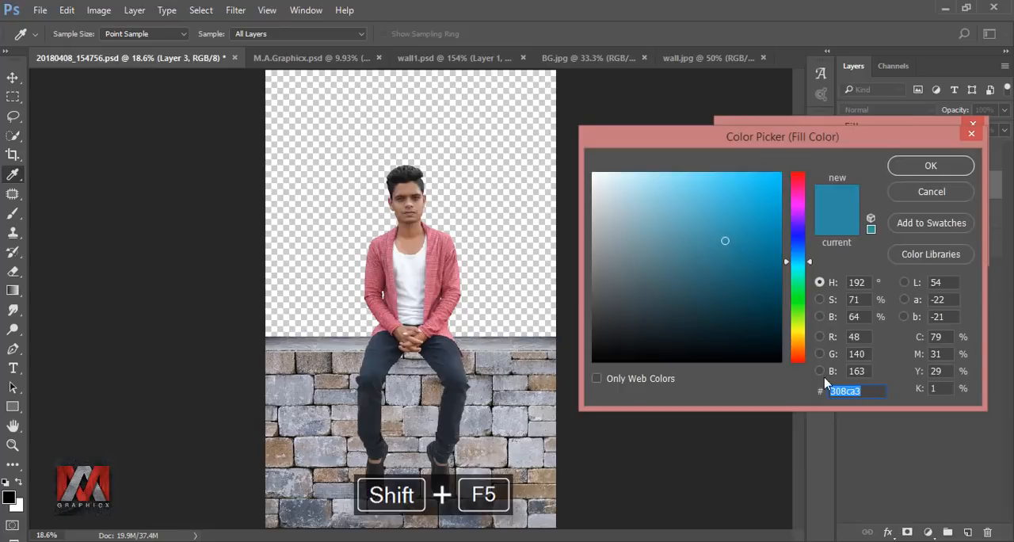
pyautogui.write('fcecaf')
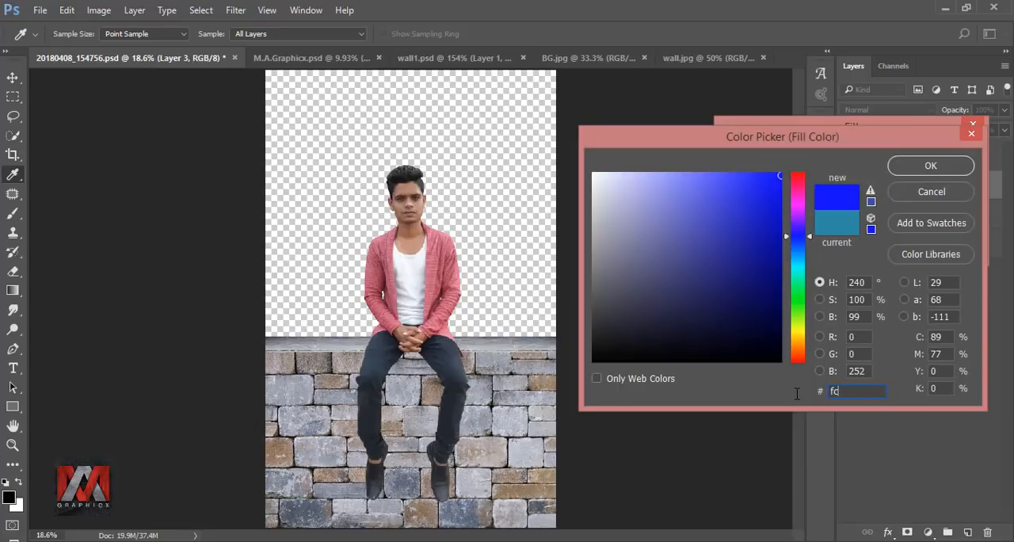
pyautogui.click(931, 166)
pyautogui.click(949, 157)
pyautogui.moveTo(913, 186); pyautogui.dragTo(877, 255)
# Step: Add a gradient fill layer above the yellow background using the Black, White preset, and set its starting colour stop to #f393a6
pyautogui.click(928, 531)
pyautogui.click(915, 228)
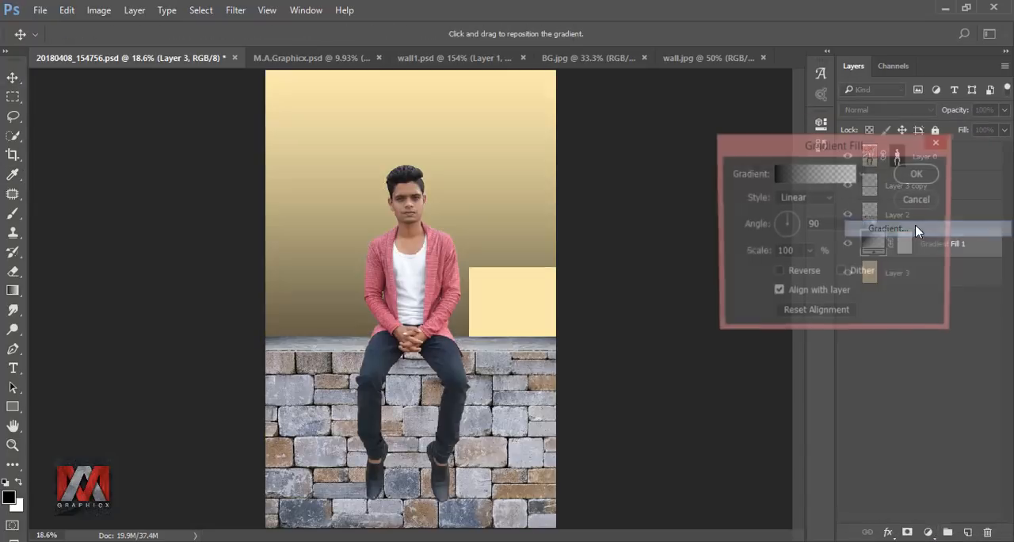
pyautogui.click(793, 176)
pyautogui.click(753, 135)
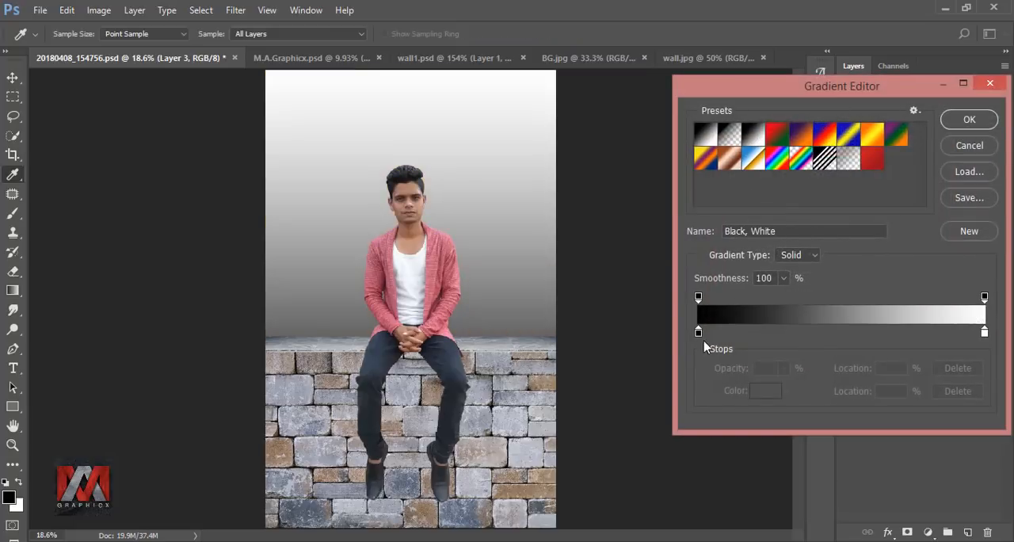
pyautogui.click(698, 332)
pyautogui.click(765, 390)
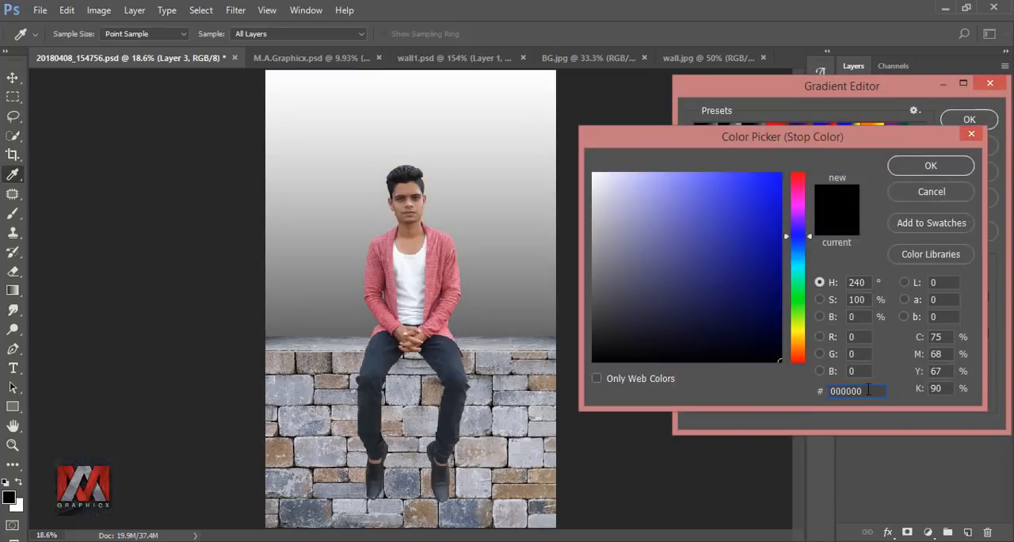
pyautogui.write('f393a6')
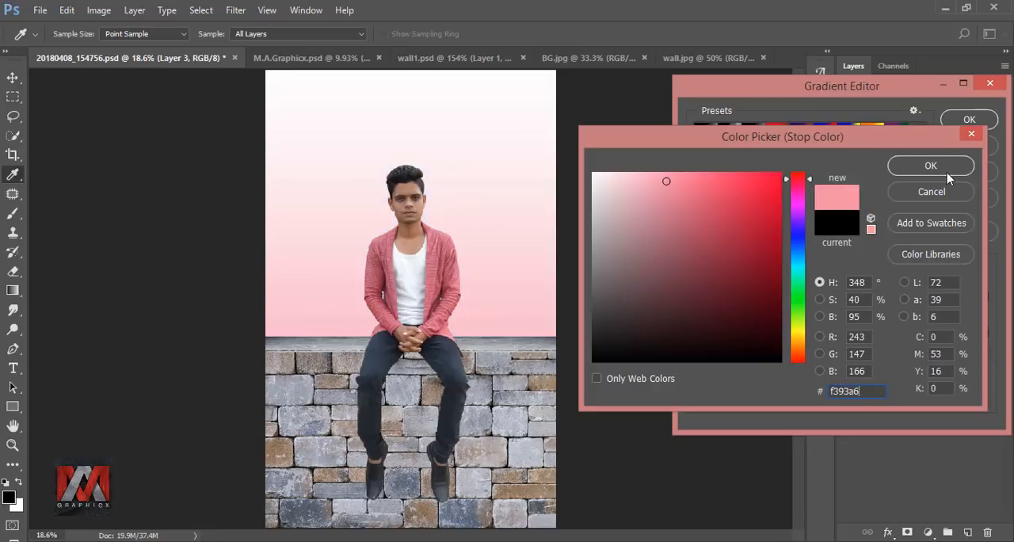
pyautogui.click(946, 169)
# Step: Set the gradient's end colour stop to #9578b8 and apply the gradient fill
pyautogui.click(985, 332)
pyautogui.click(765, 391)
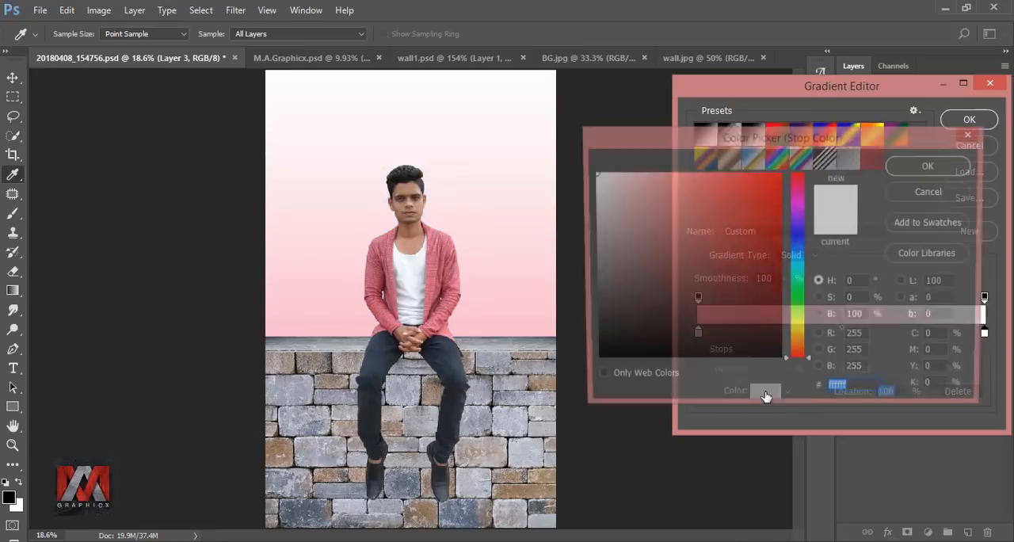
pyautogui.write('9578')
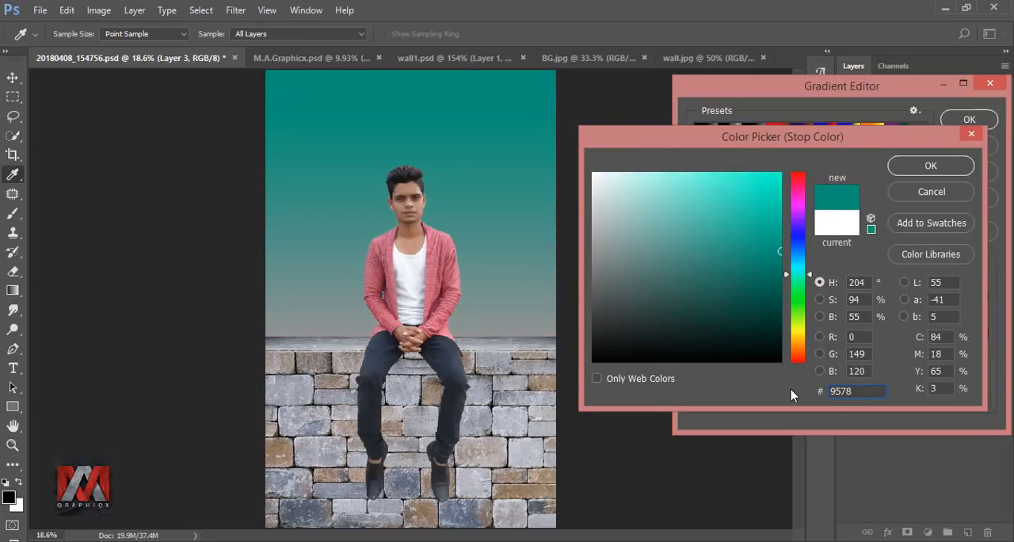
pyautogui.write('b8')
pyautogui.click(929, 167)
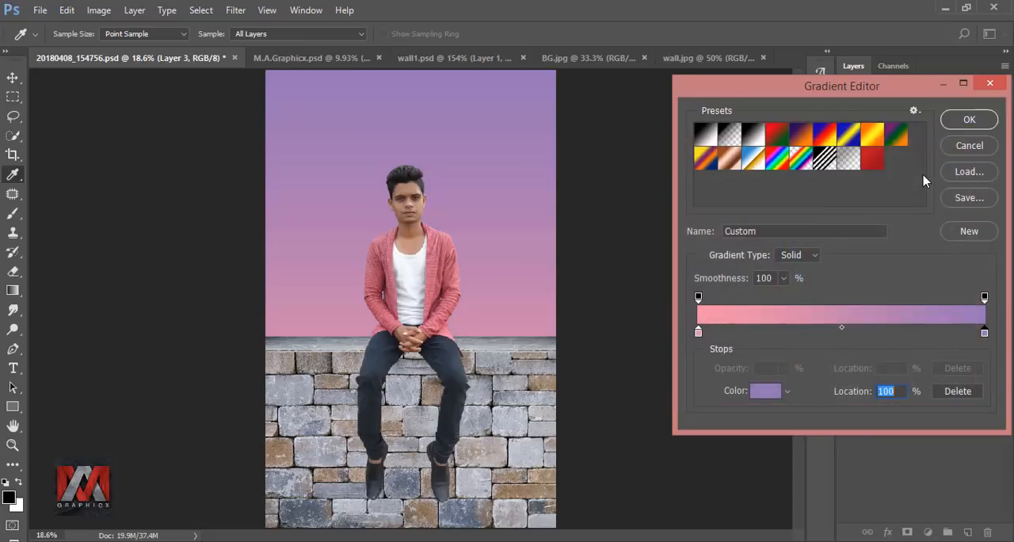
pyautogui.click(968, 121)
pyautogui.click(914, 172)
# Step: Convert the gradient fill layer to a smart object and compress it from its lower edge to about 50% height
pyautogui.click(847, 243)
pyautogui.click(848, 243)
pyautogui.rightClick(941, 243)
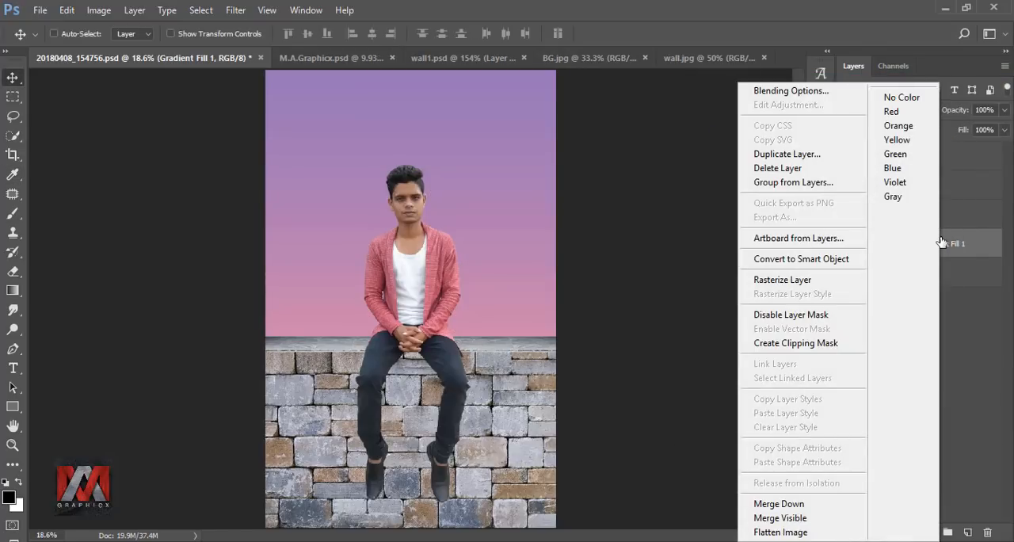
pyautogui.click(820, 256)
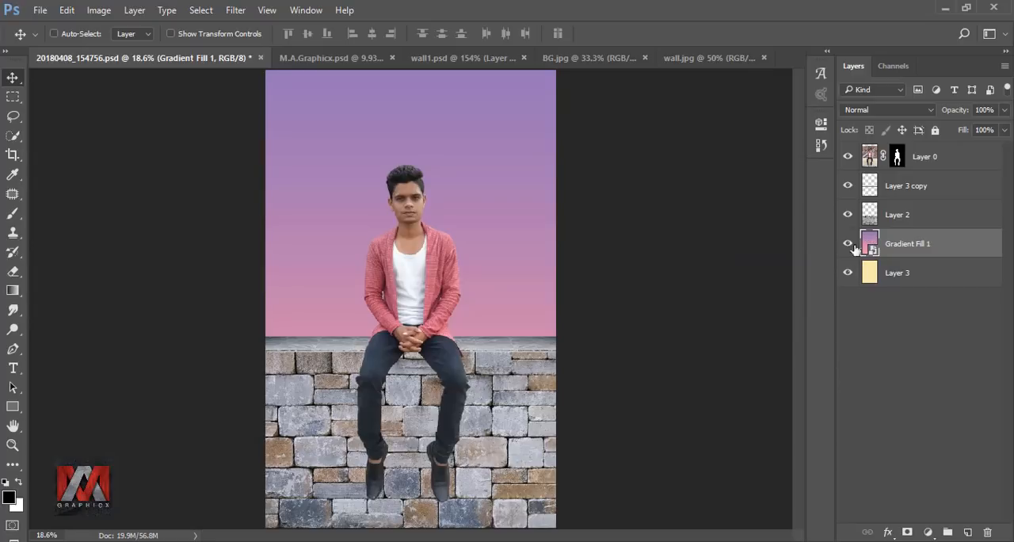
pyautogui.hotkey('ctrl', 't')
pyautogui.moveTo(410, 529); pyautogui.dragTo(424, 299)
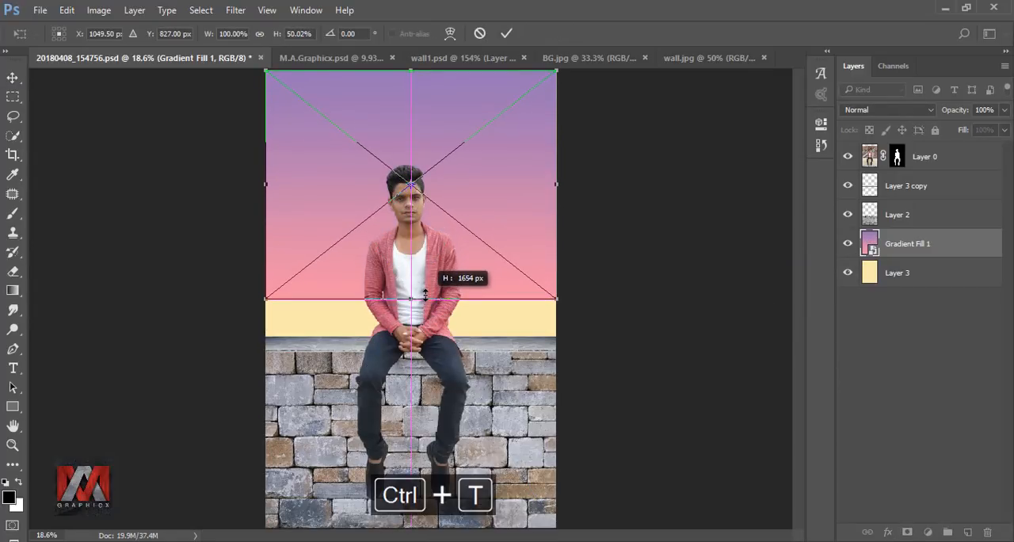
pyautogui.click(507, 34)
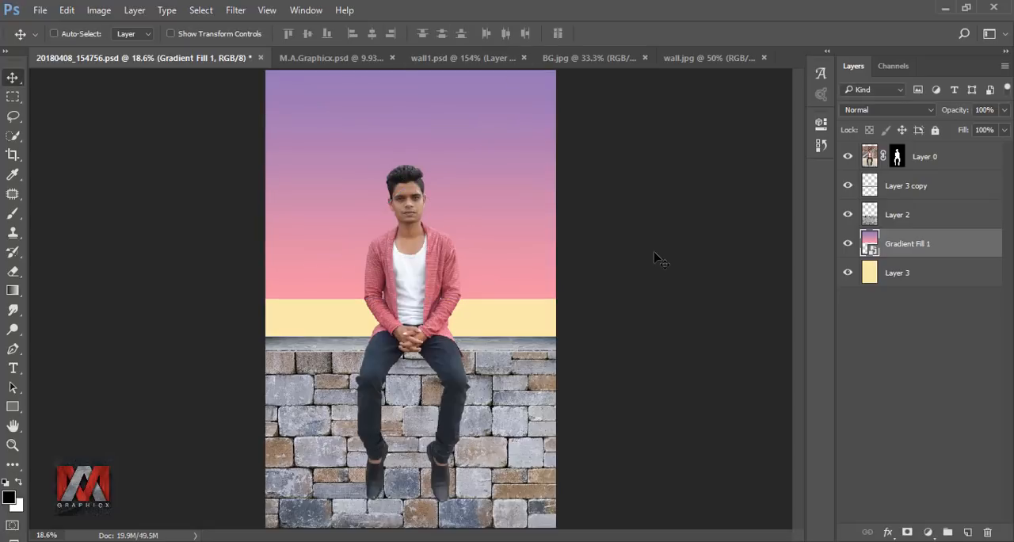
# Step: Add a mask to the gradient layer and paint its lower edge with a soft 800 px black brush to blend into the yellow background
pyautogui.click(907, 532)
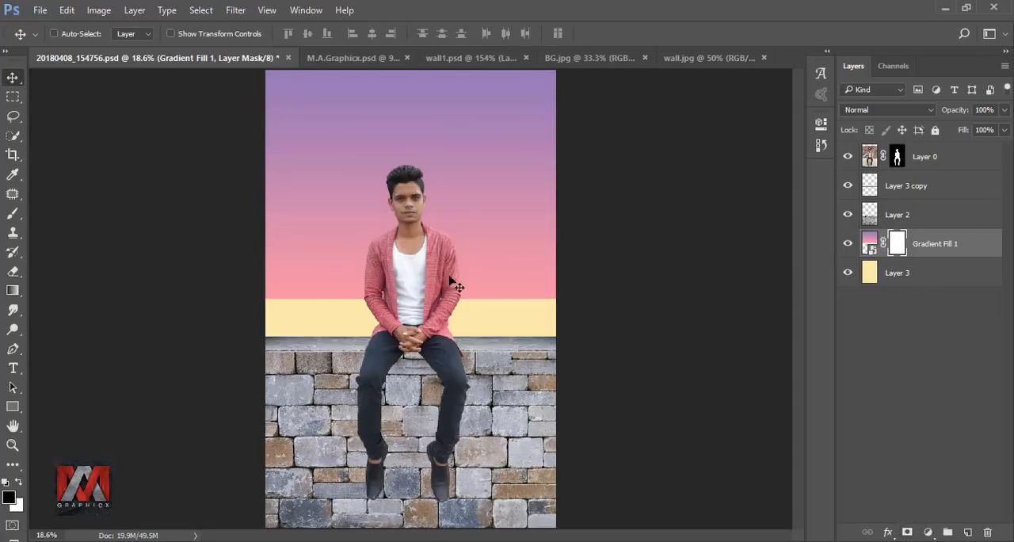
pyautogui.click(12, 214)
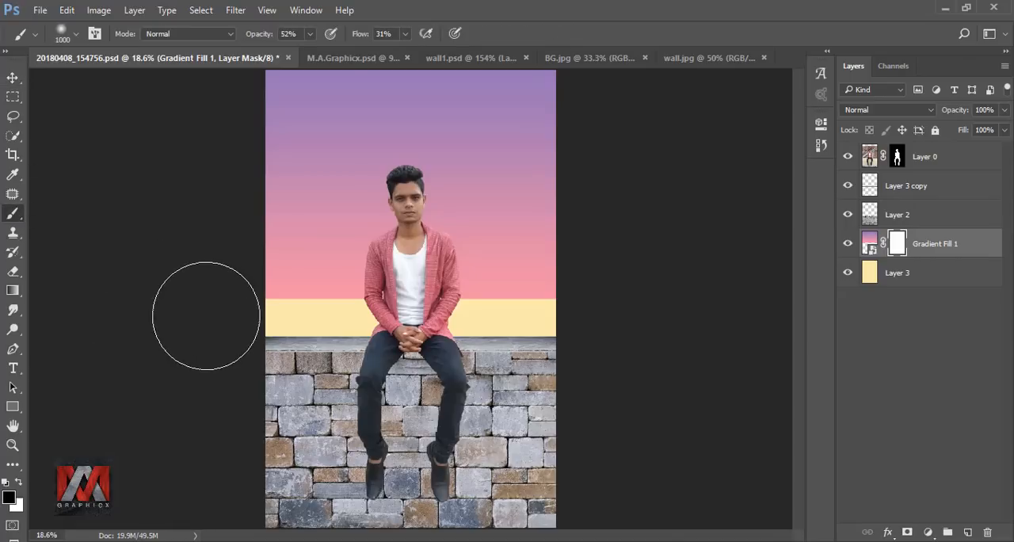
pyautogui.press('[')
pyautogui.press('[')
pyautogui.moveTo(427, 282)
pyautogui.mouseDown()
pyautogui.moveTo(229, 292)
pyautogui.moveTo(468, 296)
pyautogui.moveTo(282, 298)
pyautogui.moveTo(427, 304)
pyautogui.mouseUp()
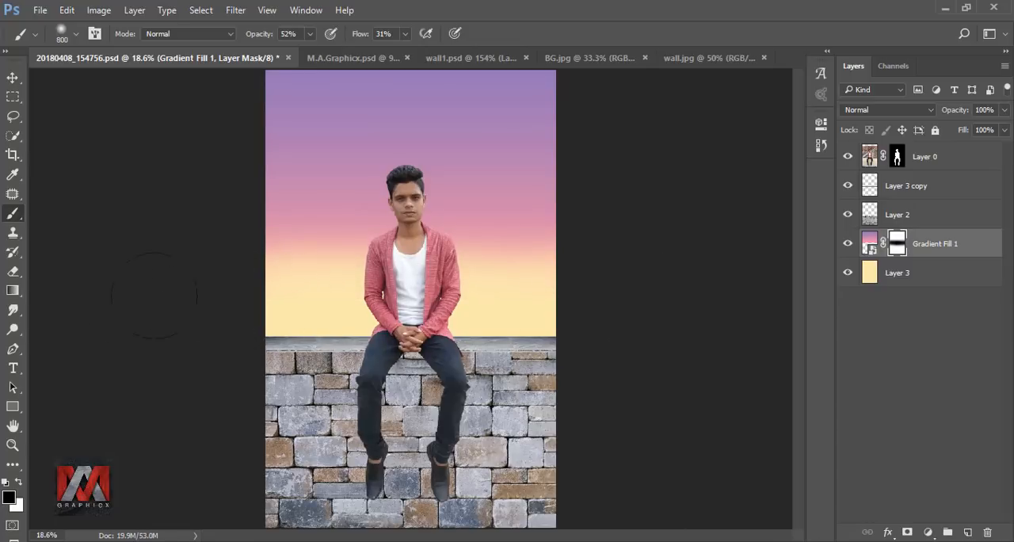
pyautogui.moveTo(599, 214)
pyautogui.mouseDown()
pyautogui.moveTo(297, 274)
pyautogui.moveTo(246, 258)
pyautogui.mouseUp()
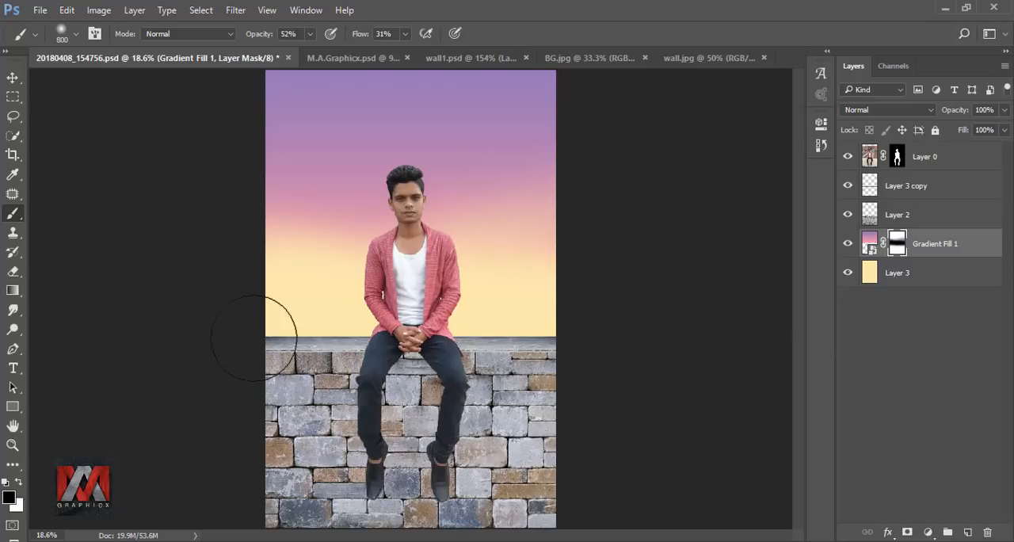
# Step: Stretch the masked gradient layer downward to about 123% height so its blended edge reaches the wall
pyautogui.click(868, 247)
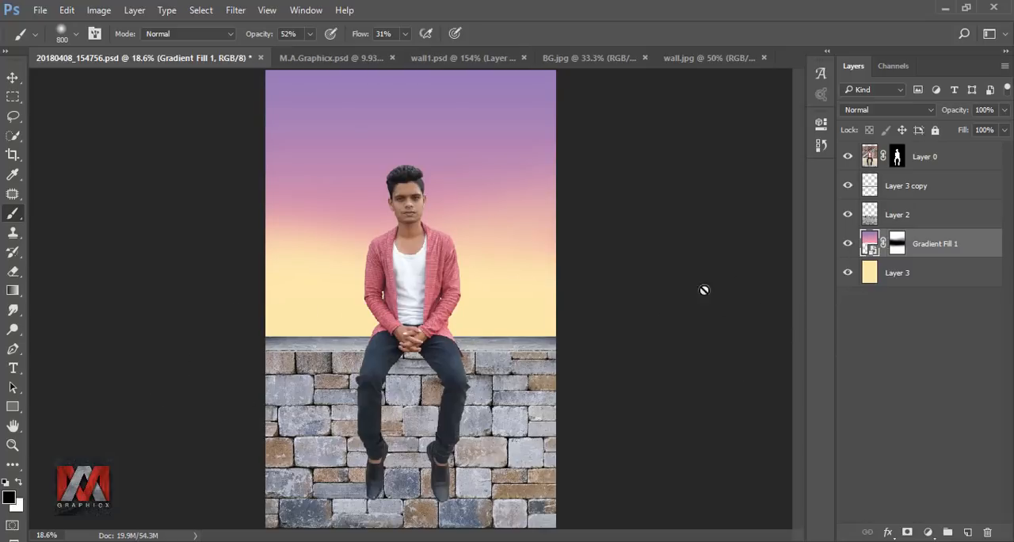
pyautogui.hotkey('ctrl', 't')
pyautogui.moveTo(410, 300); pyautogui.dragTo(408, 356)
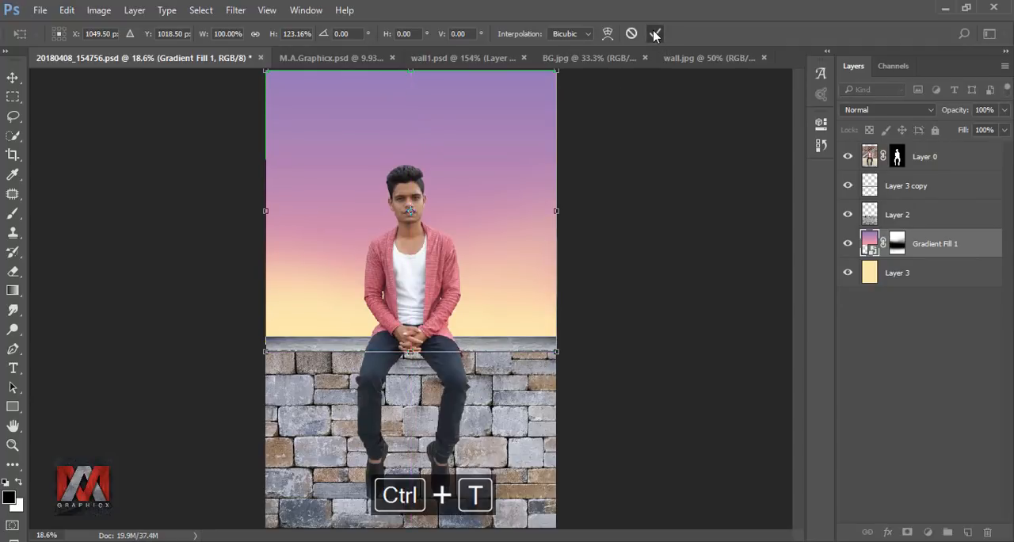
pyautogui.click(654, 35)
pyautogui.press('b')
pyautogui.click(847, 247)
pyautogui.click(847, 245)
# Step: Bring the BG.jpg harbour photo into the composition, scale it to about 174% and position it behind the wall
pyautogui.click(590, 58)
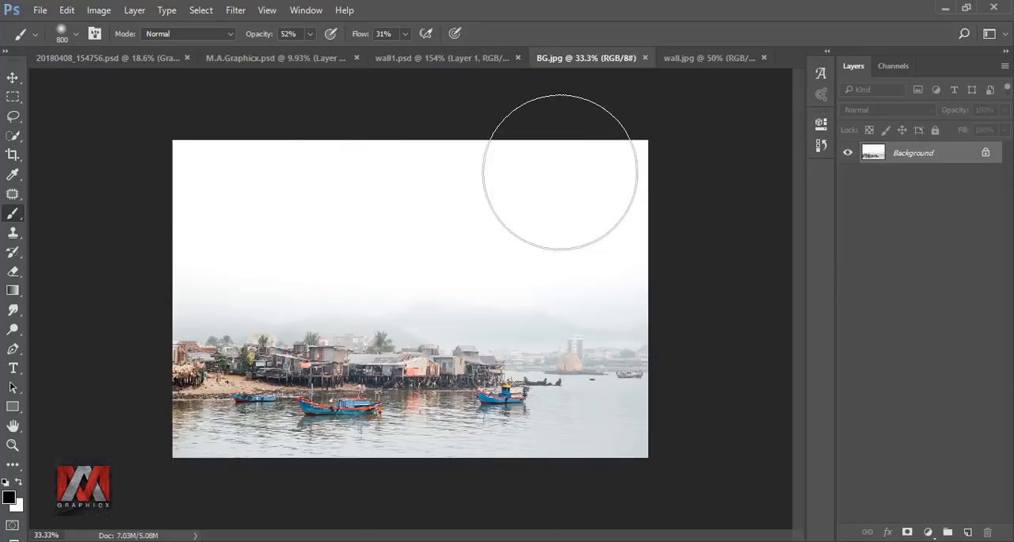
pyautogui.click(13, 77)
pyautogui.moveTo(75, 138); pyautogui.dragTo(340, 317)
pyautogui.hotkey('ctrl', 't')
pyautogui.moveTo(516, 219); pyautogui.dragTo(707, 88)
pyautogui.moveTo(576, 224); pyautogui.dragTo(536, 243)
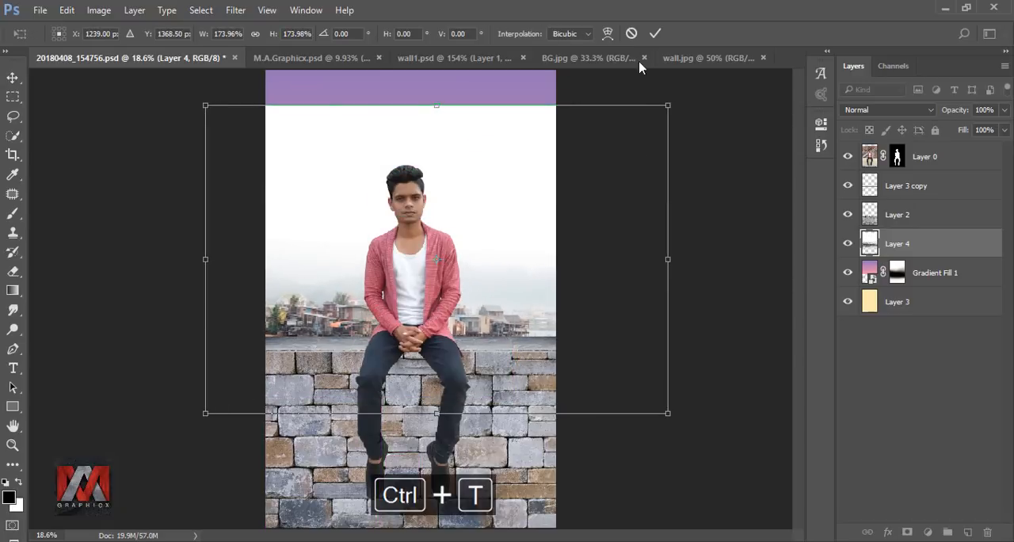
pyautogui.click(653, 34)
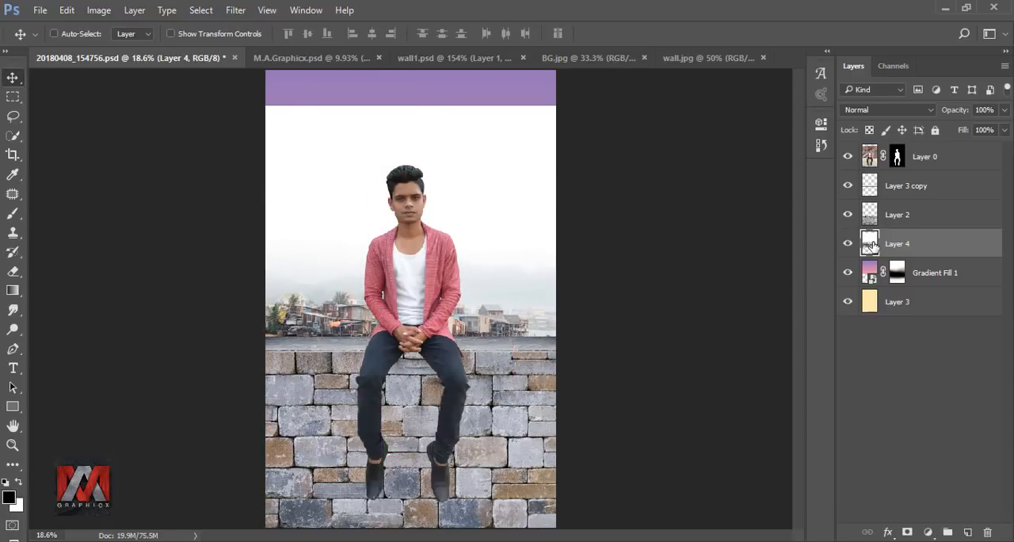
# Step: Mask the harbour layer and draw a reversed linear gradient on the mask to fade out its white sky
pyautogui.click(907, 529)
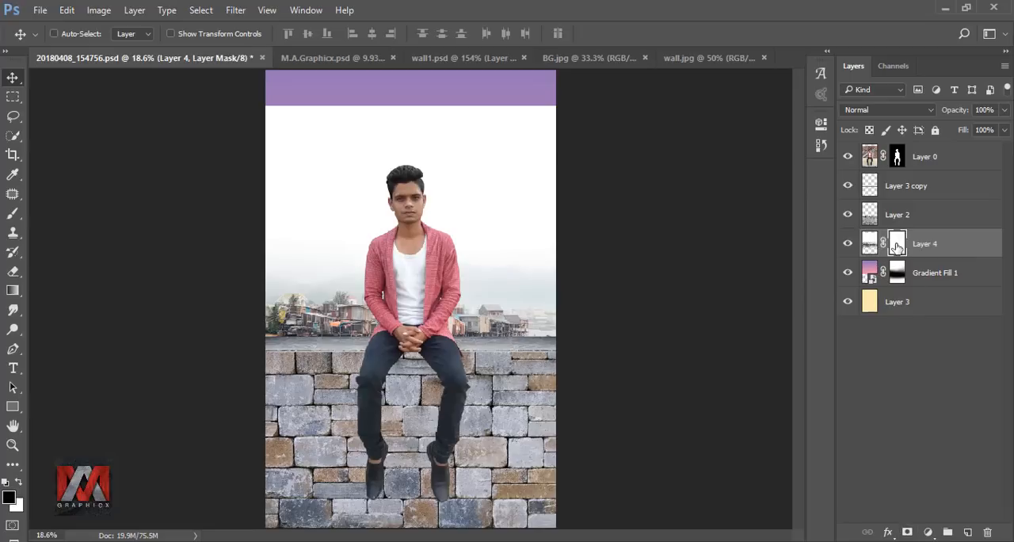
pyautogui.click(13, 290)
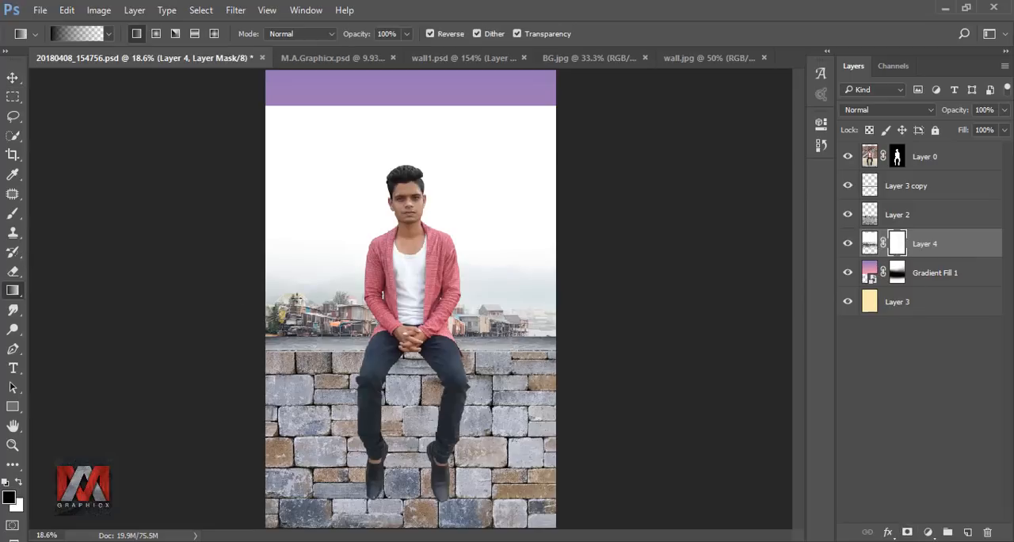
pyautogui.moveTo(368, 285); pyautogui.dragTo(374, 140)
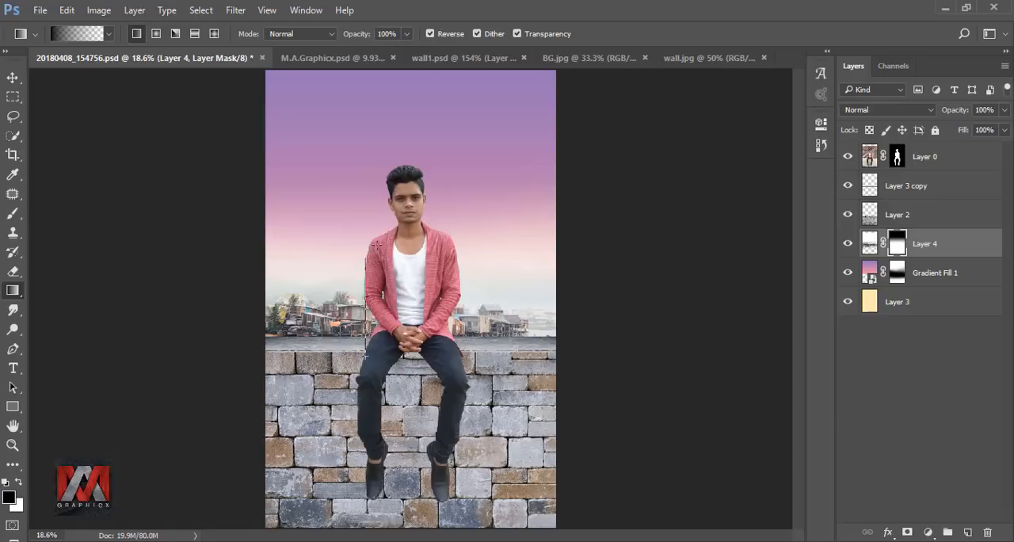
pyautogui.moveTo(373, 257); pyautogui.dragTo(377, 219)
pyautogui.click(850, 247)
# Step: Set the harbour layer's blend mode to Multiply and lower its opacity to about 38%
pyautogui.click(869, 243)
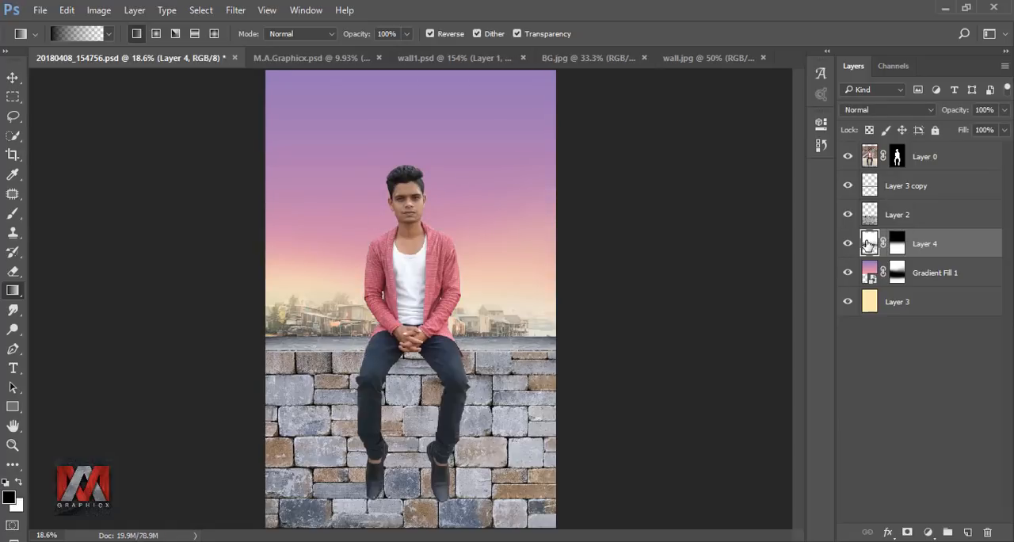
pyautogui.click(869, 114)
pyautogui.click(883, 160)
pyautogui.click(1004, 110)
pyautogui.moveTo(964, 131); pyautogui.dragTo(961, 131)
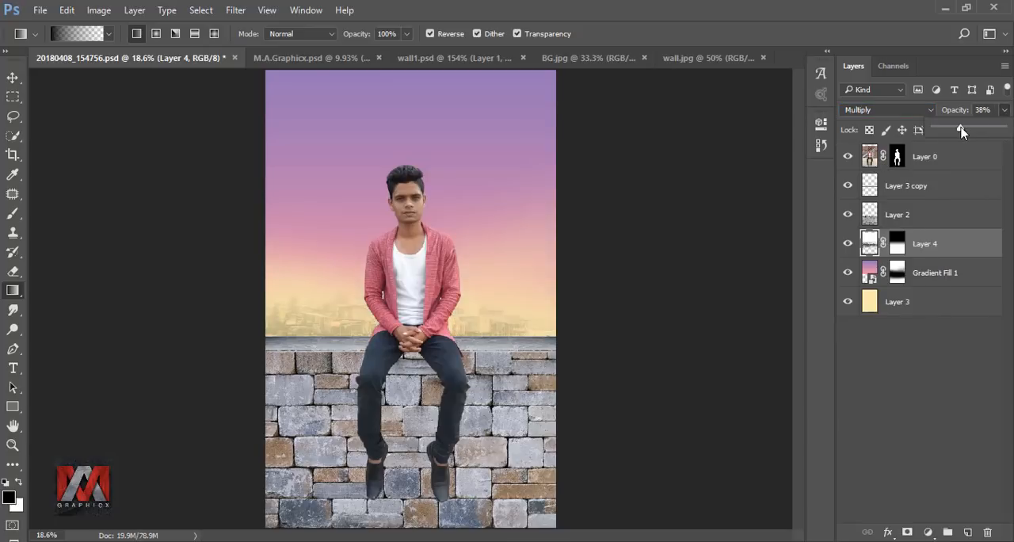
# Step: Add a black-to-transparent linear Gradient Fill at 90° above the wall layer and position it to darken the wall's lower part
pyautogui.click(848, 244)
pyautogui.click(846, 245)
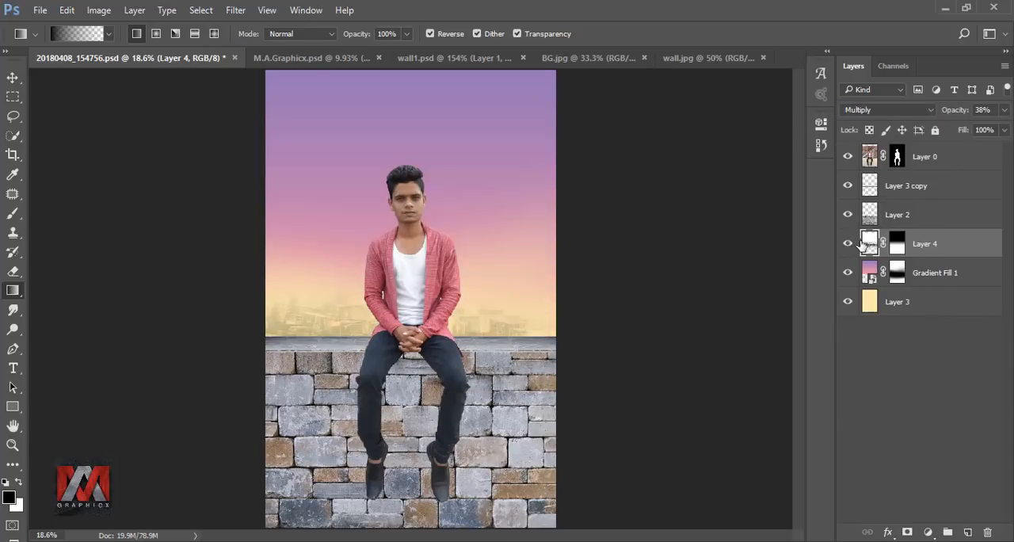
pyautogui.click(870, 215)
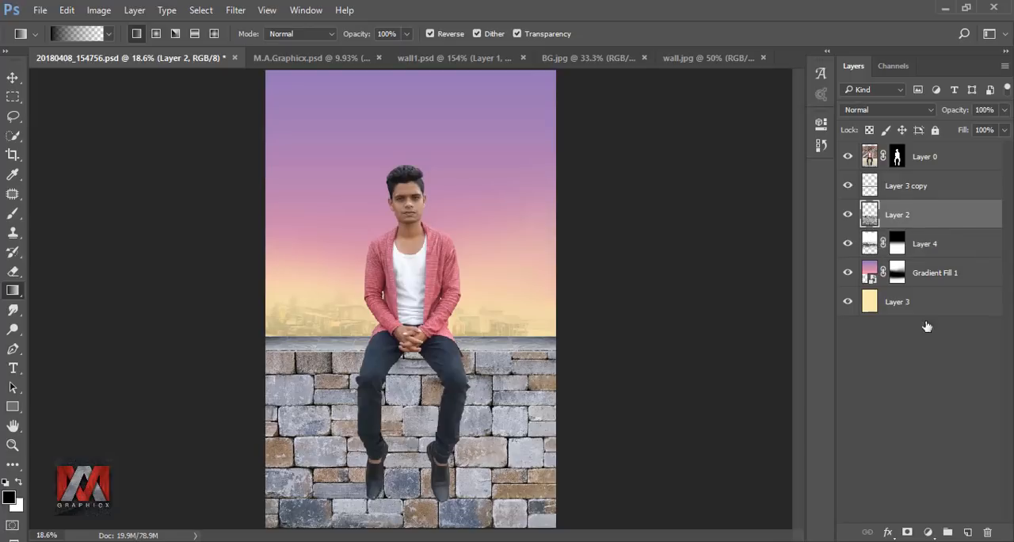
pyautogui.click(928, 531)
pyautogui.click(863, 222)
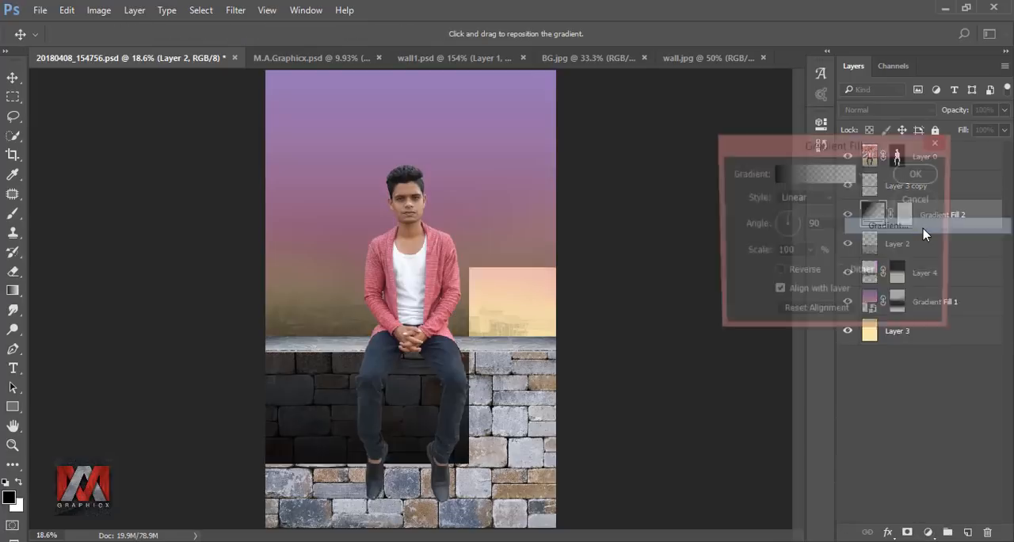
pyautogui.moveTo(516, 269); pyautogui.dragTo(519, 380)
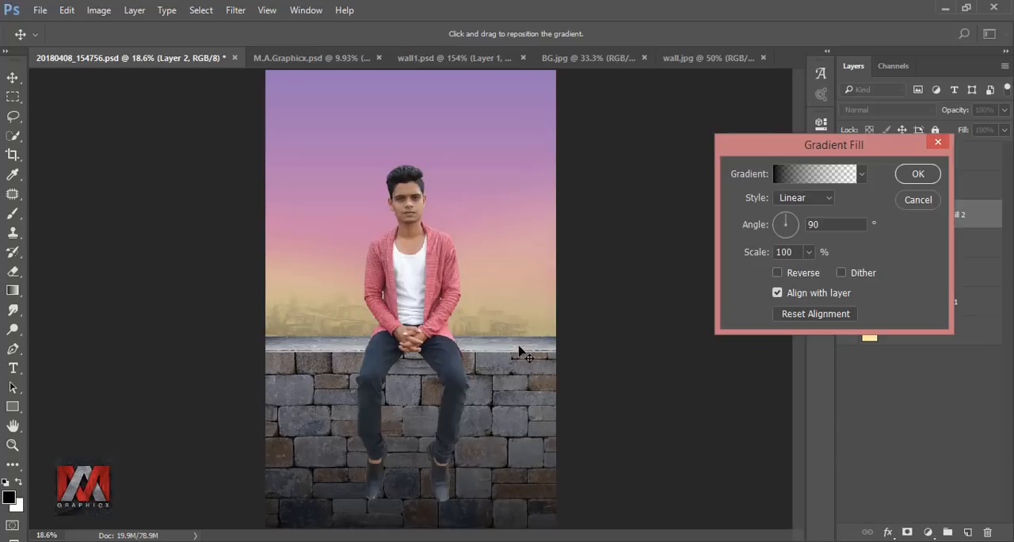
pyautogui.click(918, 174)
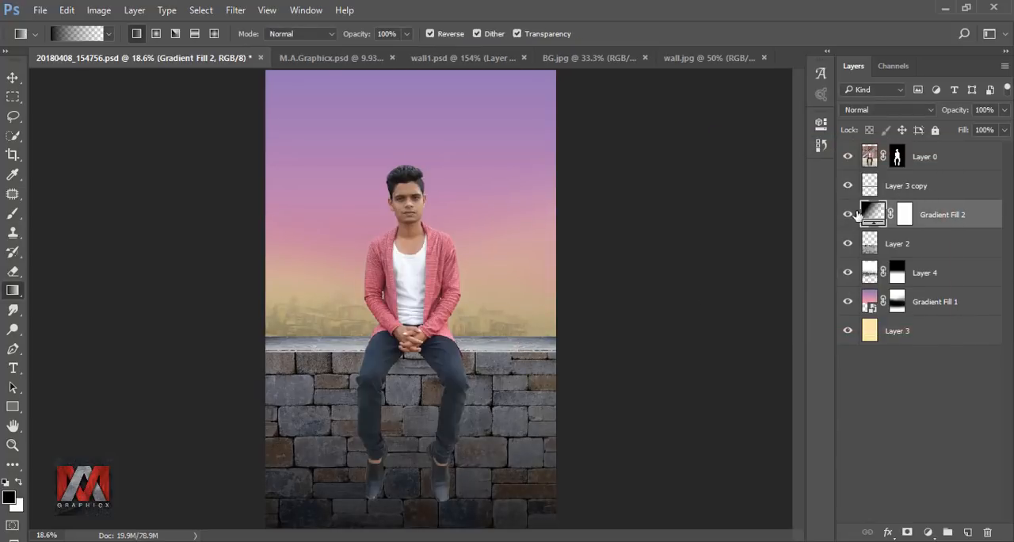
# Step: Clip the new gradient fill to the wall layer and shift the gradient slightly lower
pyautogui.click(848, 215)
pyautogui.click(848, 215)
pyautogui.rightClick(968, 216)
pyautogui.click(821, 343)
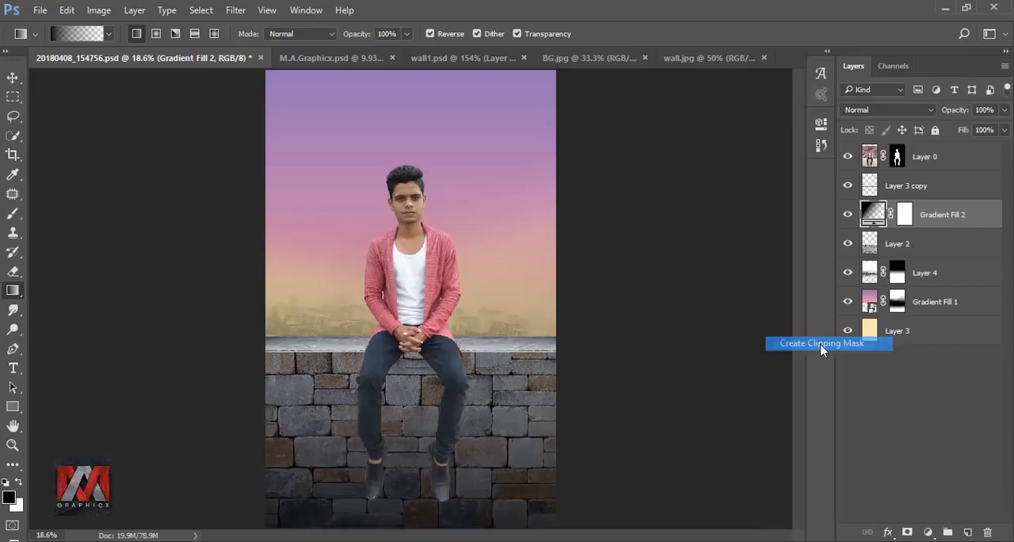
pyautogui.doubleClick(887, 214)
pyautogui.moveTo(524, 374); pyautogui.dragTo(513, 396)
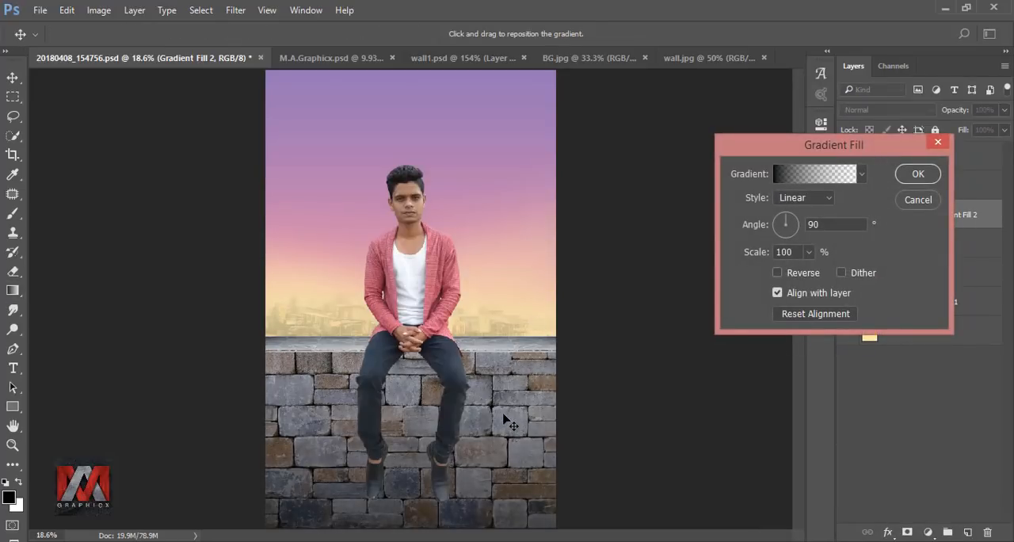
pyautogui.click(917, 174)
pyautogui.click(848, 215)
pyautogui.click(848, 216)
# Step: Paint black across the wall's upper edge on the gradient fill's mask, using an 800 px soft brush at 52% opacity and 31% flow
pyautogui.click(917, 215)
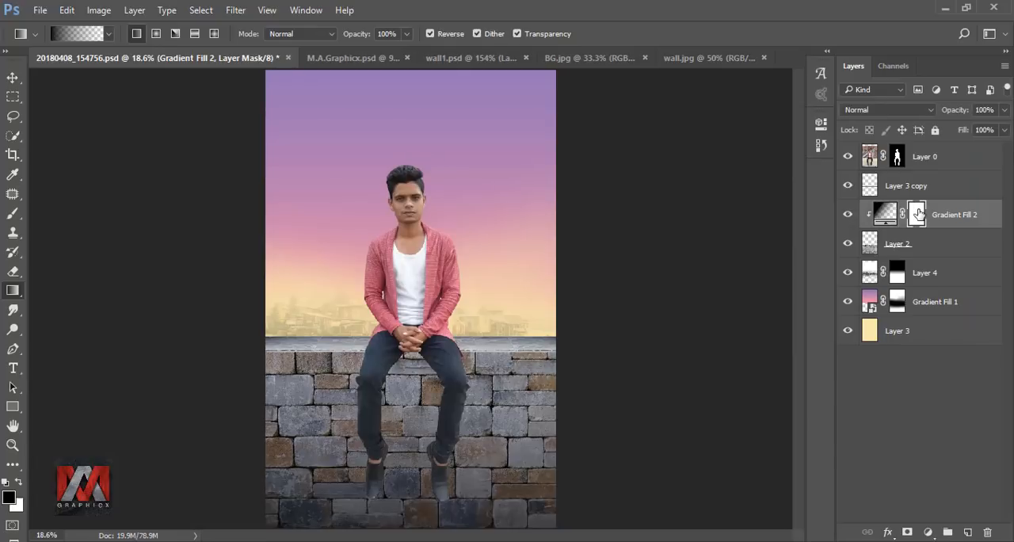
pyautogui.click(12, 216)
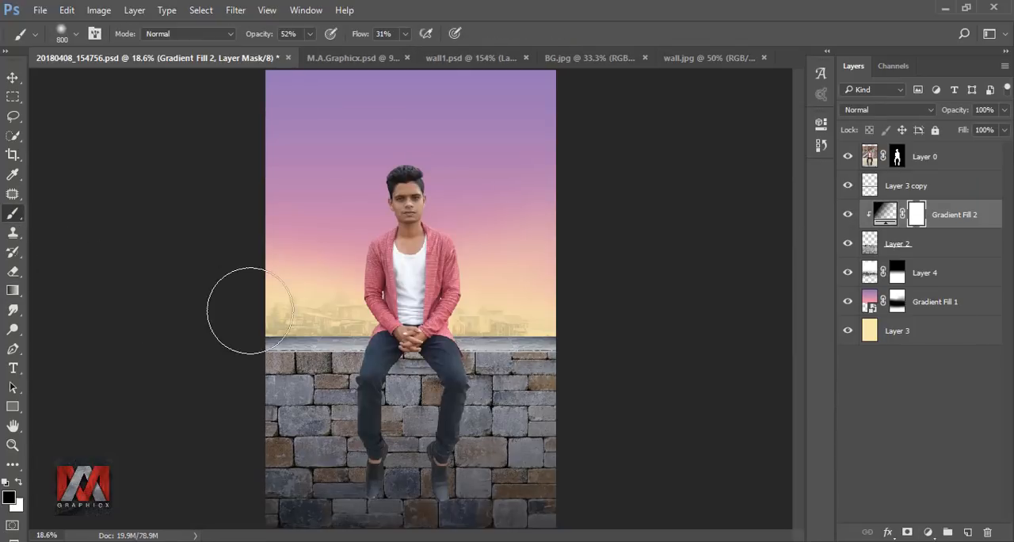
pyautogui.moveTo(377, 340)
pyautogui.mouseDown()
pyautogui.moveTo(624, 341)
pyautogui.moveTo(211, 360)
pyautogui.moveTo(624, 364)
pyautogui.moveTo(523, 332)
pyautogui.moveTo(411, 340)
pyautogui.moveTo(248, 318)
pyautogui.mouseUp()
pyautogui.moveTo(499, 330)
pyautogui.mouseDown()
pyautogui.moveTo(641, 345)
pyautogui.moveTo(605, 340)
pyautogui.moveTo(472, 360)
pyautogui.moveTo(218, 354)
pyautogui.mouseUp()
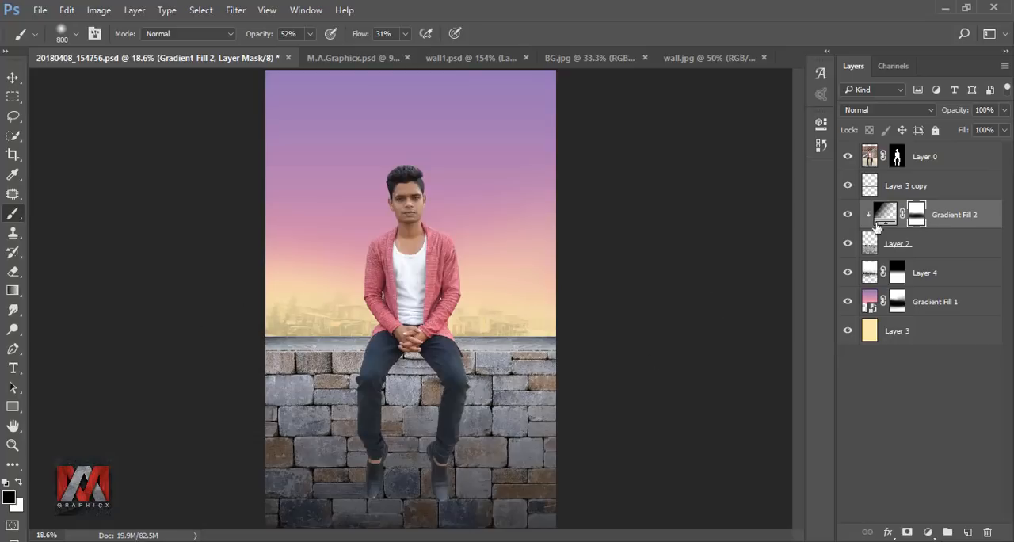
pyautogui.click(848, 214)
pyautogui.click(848, 215)
# Step: Add a Curves adjustment clipped to the wall layer and drag the Blue curve's black point up and inward
pyautogui.click(869, 244)
pyautogui.click(929, 532)
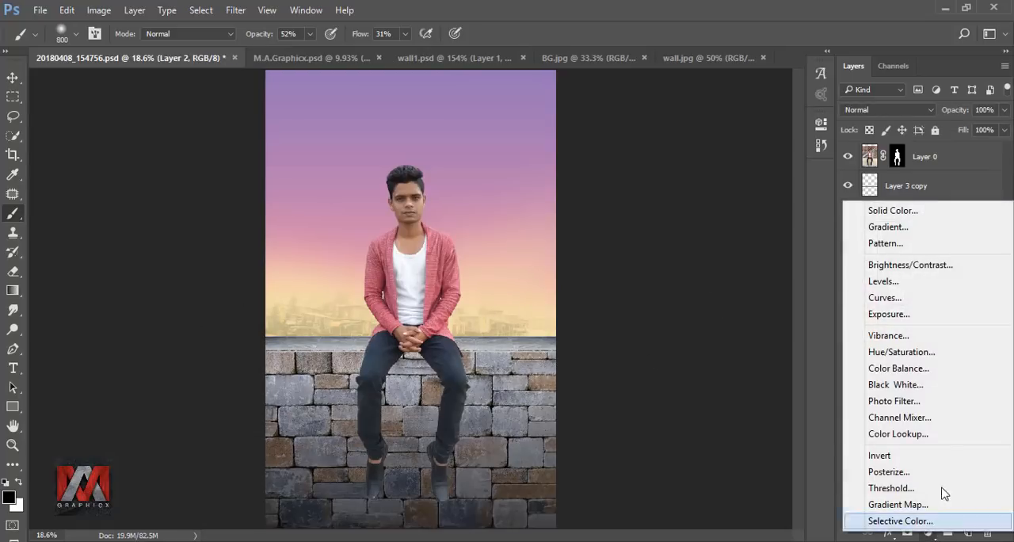
pyautogui.click(923, 296)
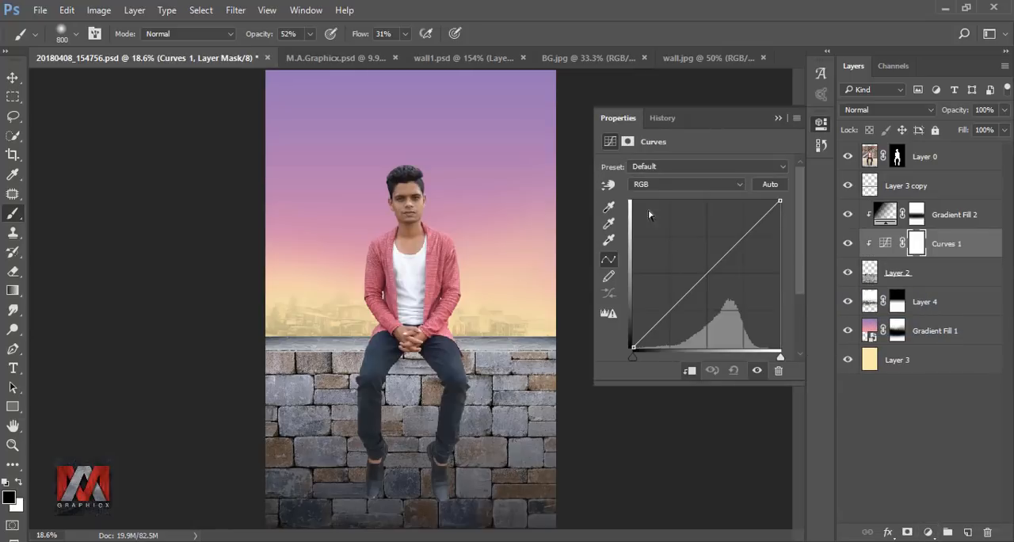
pyautogui.click(651, 187)
pyautogui.click(643, 223)
pyautogui.moveTo(634, 353); pyautogui.dragTo(667, 307)
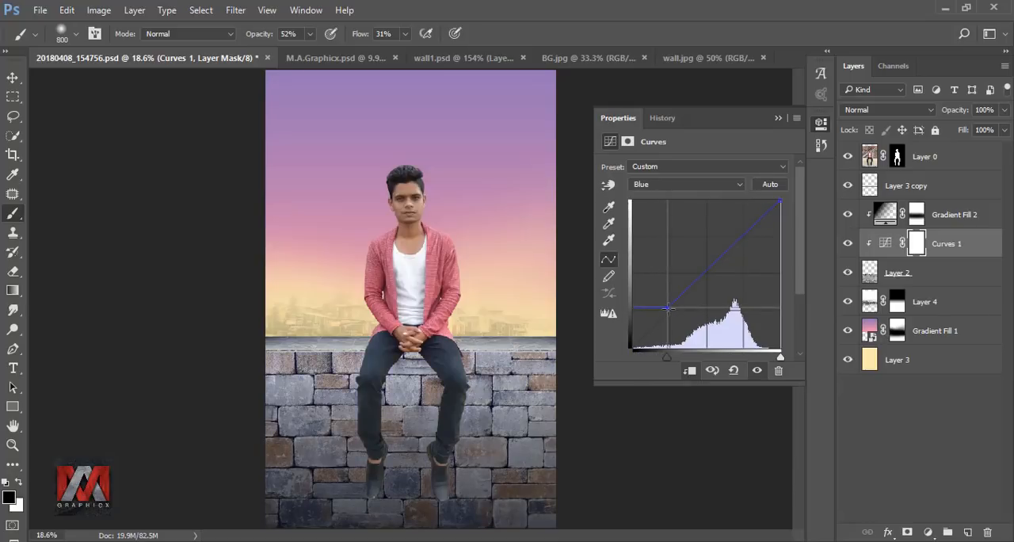
# Step: Raise the black point of the Red curve in the wall's Curves adjustment to warm the stones
pyautogui.click(656, 184)
pyautogui.click(654, 198)
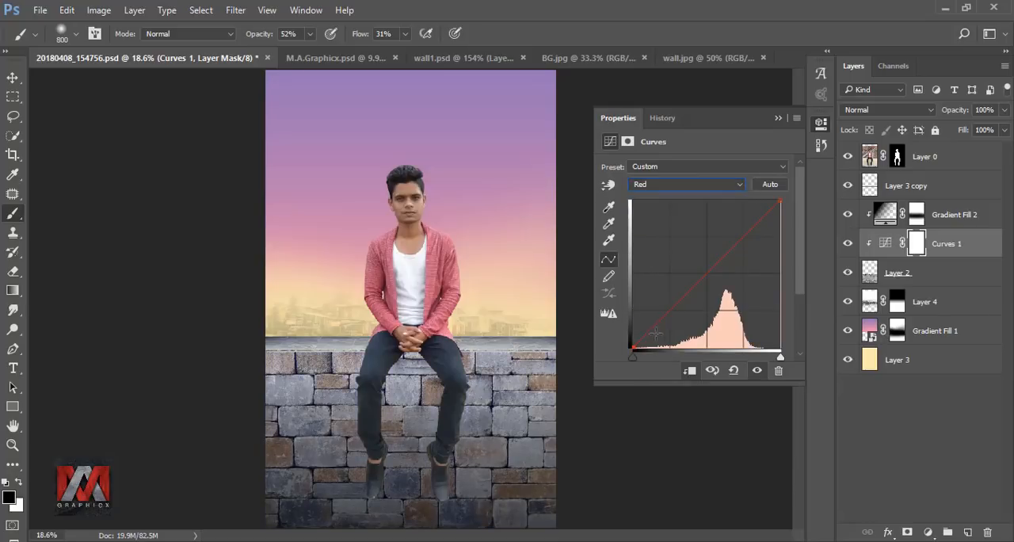
pyautogui.moveTo(632, 347); pyautogui.dragTo(644, 311)
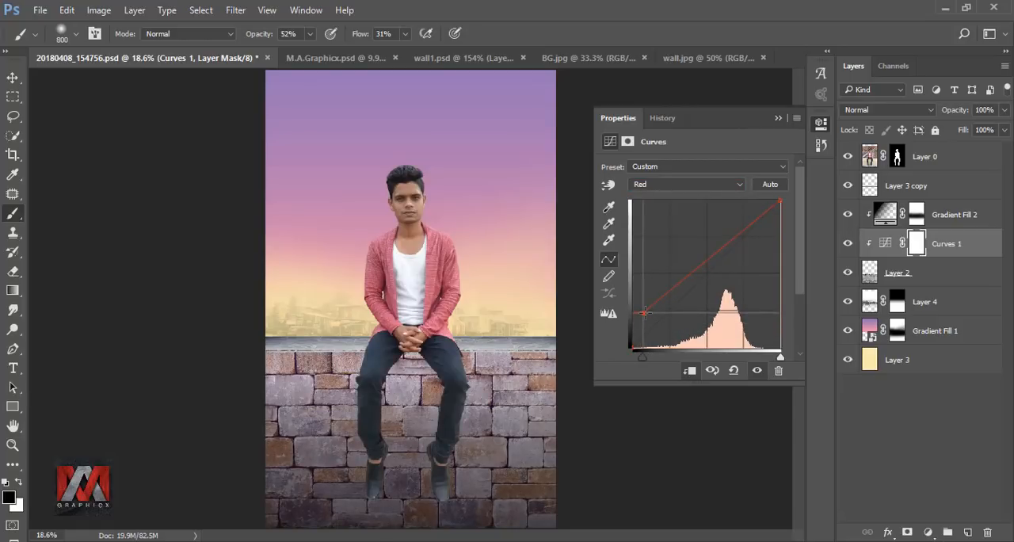
pyautogui.click(778, 117)
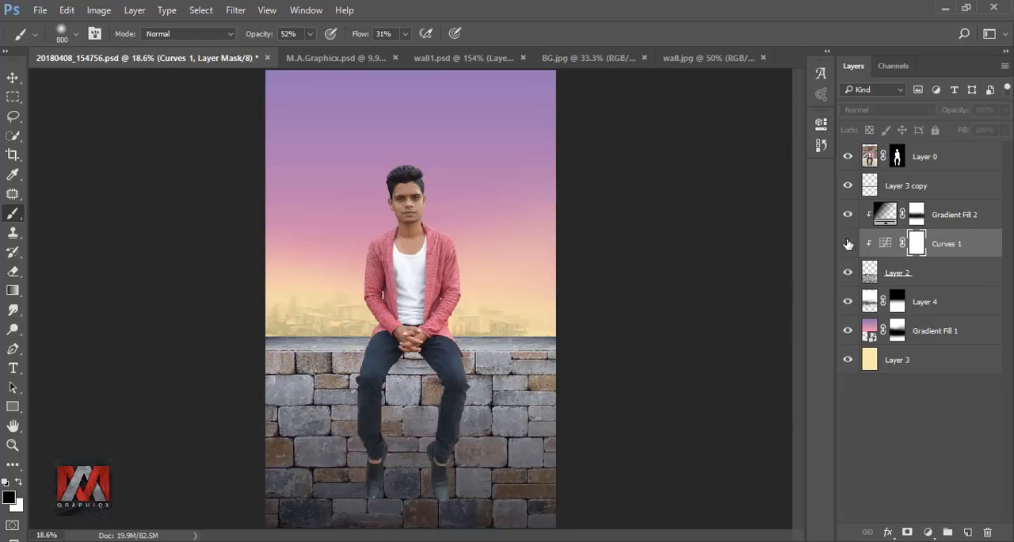
# Step: Add a Curves adjustment clipped to the wall's ledge layer and raise the Red curve's black point to match the wall
pyautogui.click(900, 185)
pyautogui.click(929, 531)
pyautogui.click(932, 294)
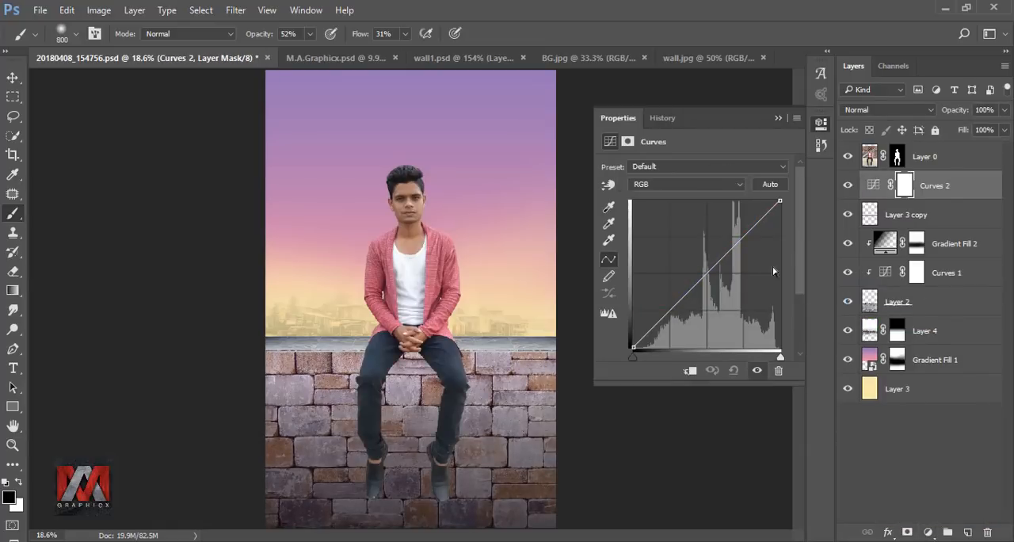
pyautogui.click(646, 185)
pyautogui.click(648, 197)
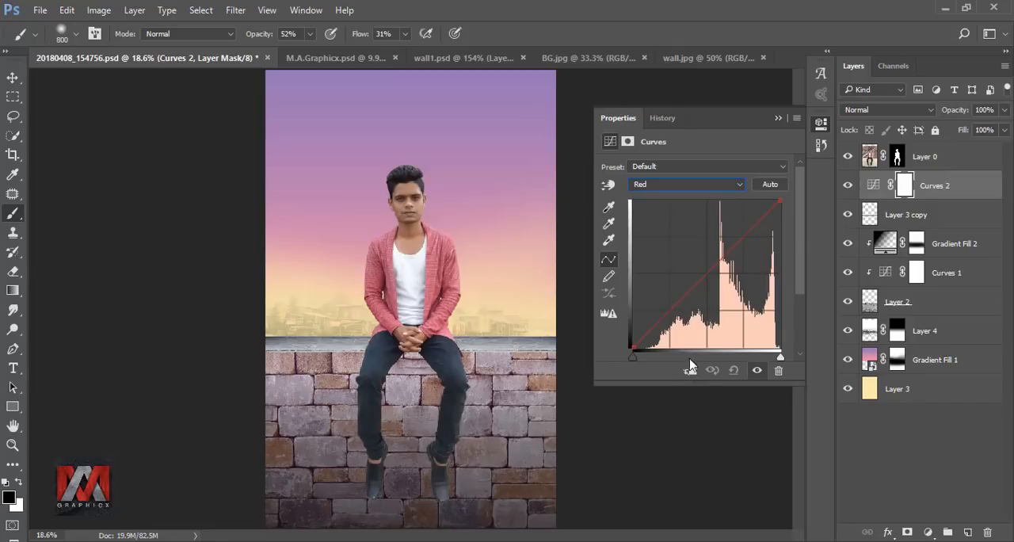
pyautogui.click(690, 371)
pyautogui.moveTo(632, 346); pyautogui.dragTo(636, 317)
pyautogui.click(777, 120)
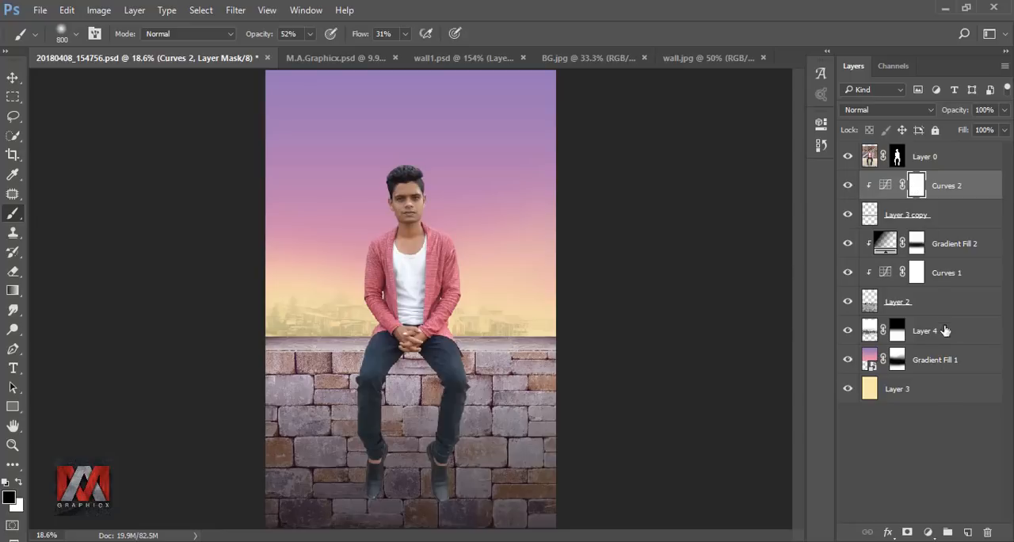
# Step: Create a layer beneath the man and paint soft black shadows around his thighs and knees with a 250 px brush at 52% opacity
pyautogui.click(967, 532)
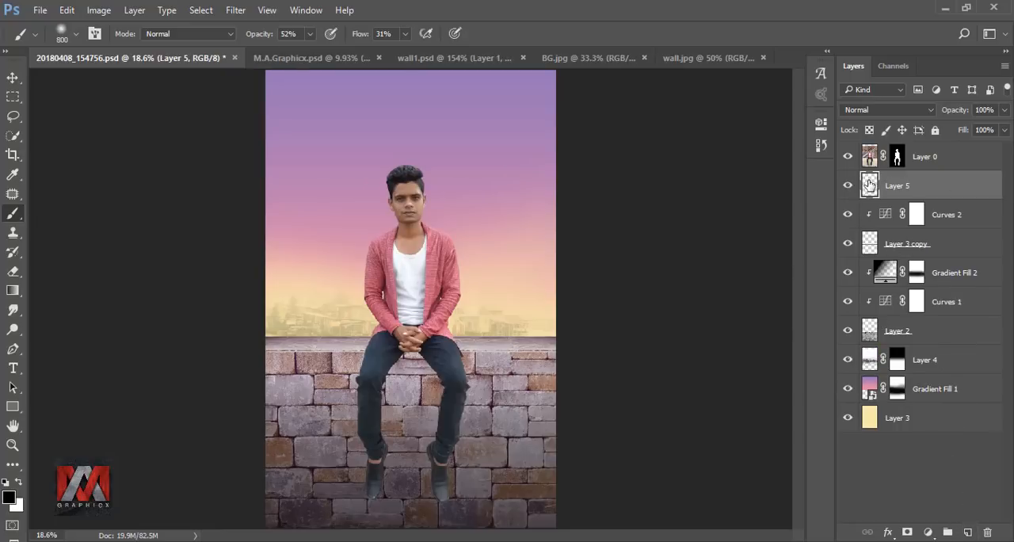
pyautogui.press('[')
pyautogui.moveTo(403, 360); pyautogui.dragTo(382, 382)
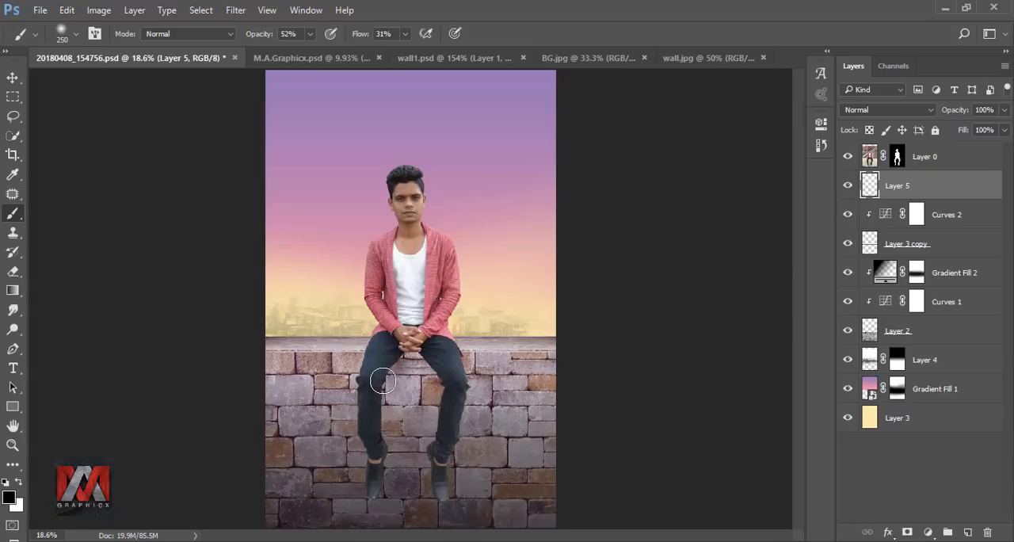
pyautogui.scroll(6, 420, 433)
pyautogui.moveTo(349, 304)
pyautogui.mouseDown()
pyautogui.moveTo(334, 337)
pyautogui.moveTo(339, 284)
pyautogui.moveTo(304, 384)
pyautogui.mouseUp()
pyautogui.moveTo(441, 232); pyautogui.dragTo(523, 356)
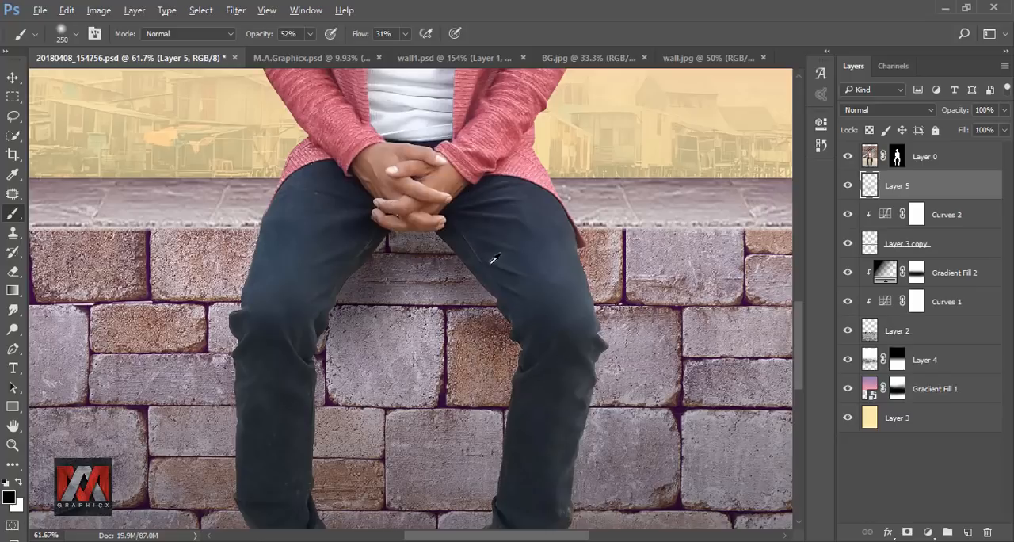
# Step: Refine the shadows along the man's lower legs with a 150 px brush at 17% opacity
pyautogui.scroll(-4, 494, 263)
pyautogui.press('[')
pyautogui.scroll(2, 444, 383)
pyautogui.press('1')
pyautogui.press('7')
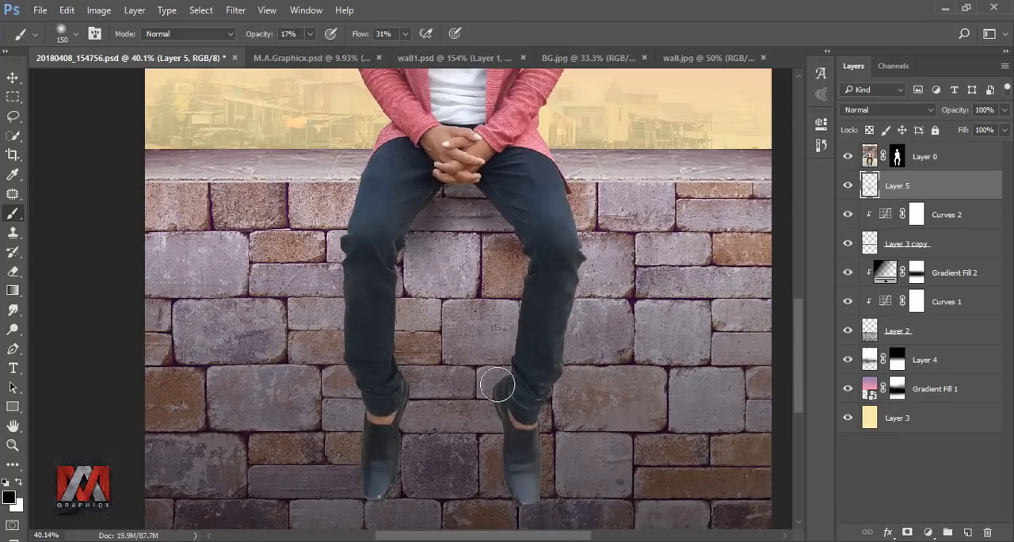
# Step: On another new layer, paint fine shadows around the shoes, ankles and inner thighs with a 50 px brush at 17% opacity
pyautogui.scroll(5, 404, 416)
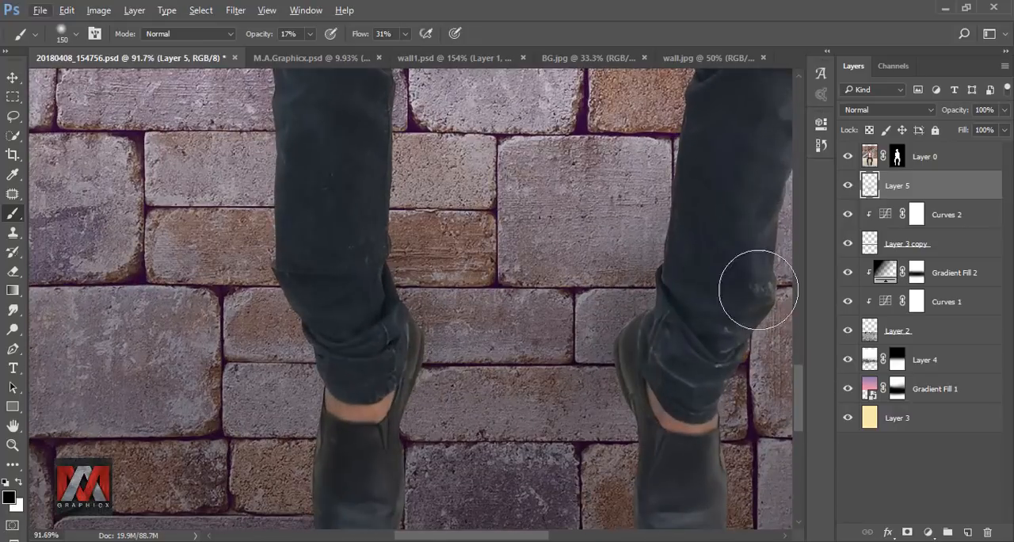
pyautogui.click(967, 532)
pyautogui.press('[')
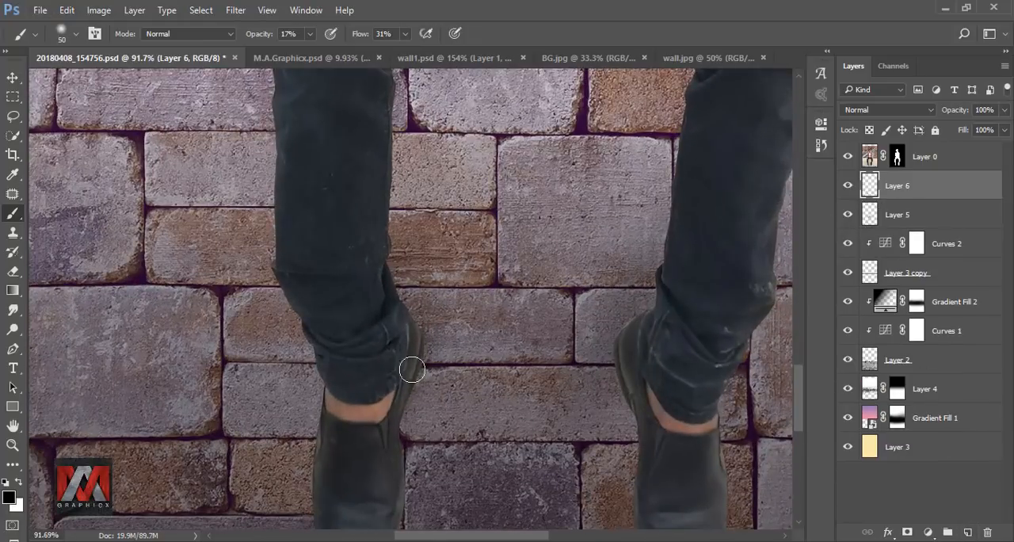
pyautogui.moveTo(411, 462); pyautogui.dragTo(405, 388)
pyautogui.moveTo(610, 377)
pyautogui.mouseDown()
pyautogui.moveTo(613, 431)
pyautogui.moveTo(647, 455)
pyautogui.moveTo(606, 303)
pyautogui.mouseUp()
pyautogui.moveTo(590, 361); pyautogui.dragTo(616, 515)
pyautogui.moveTo(433, 430); pyautogui.dragTo(437, 449)
pyautogui.scroll(5, 474, 219)
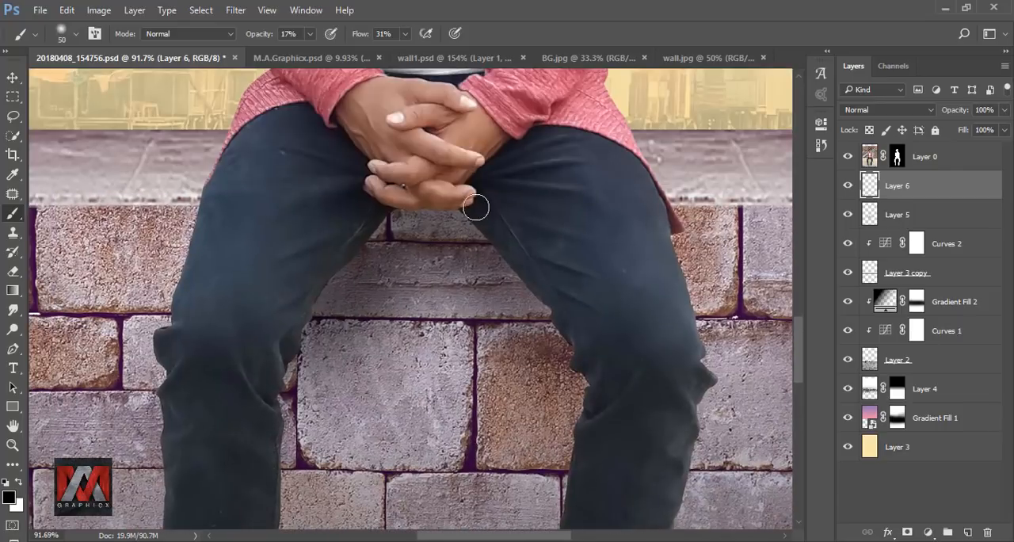
pyautogui.hotkey('ctrl', '0')
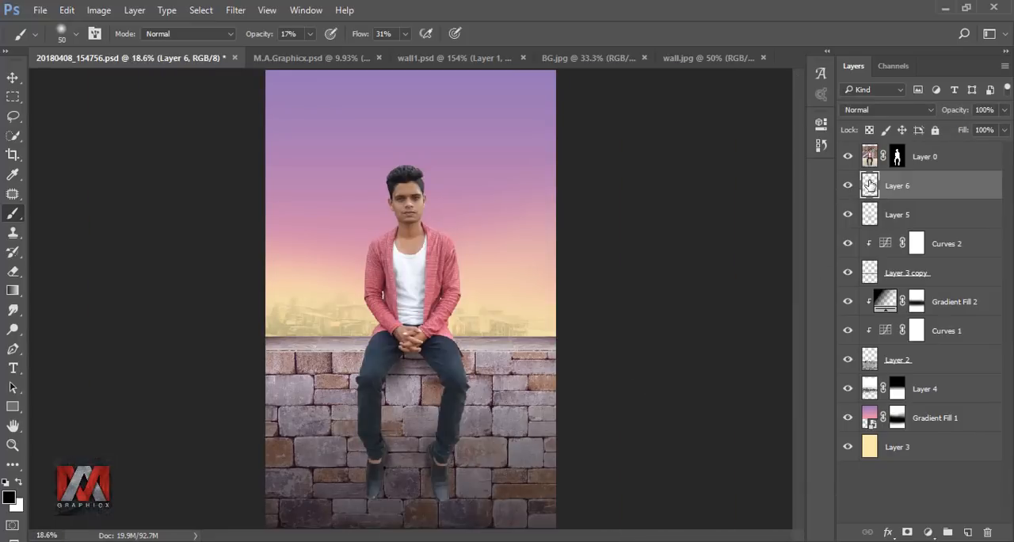
# Step: Paint a shadow below the man's hands on a new layer with a 300 px brush at 100% opacity, and group the three shadow layers
pyautogui.click(968, 531)
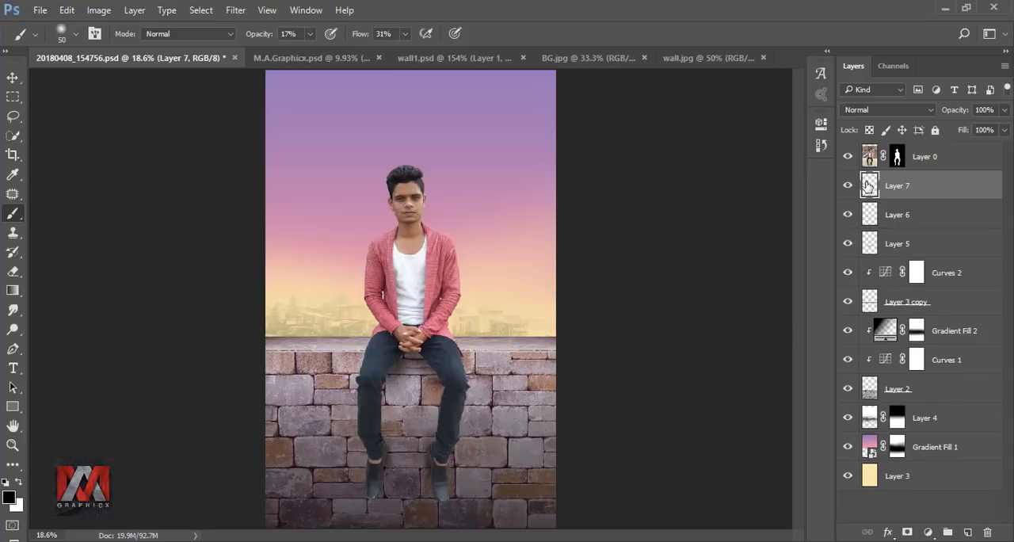
pyautogui.click(310, 33)
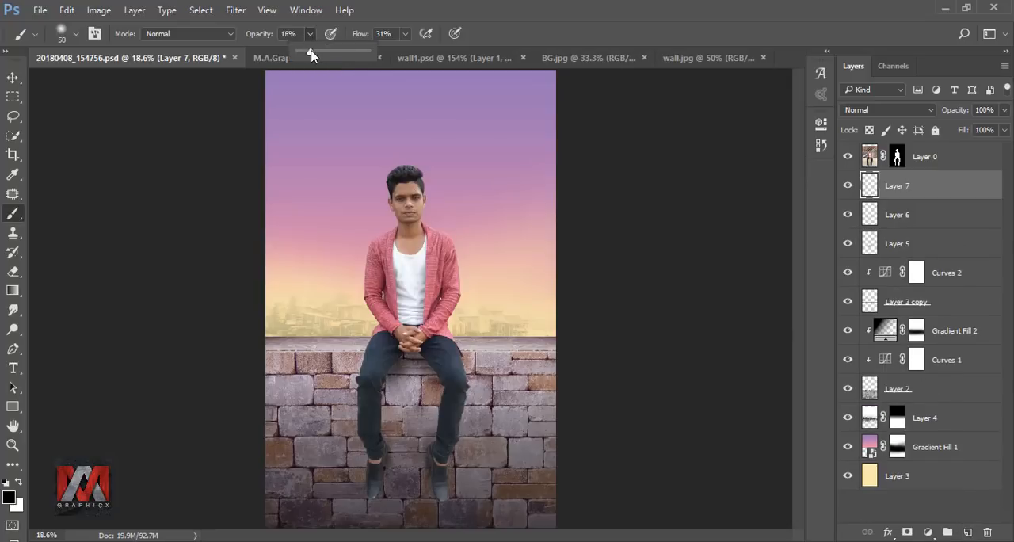
pyautogui.click(506, 38)
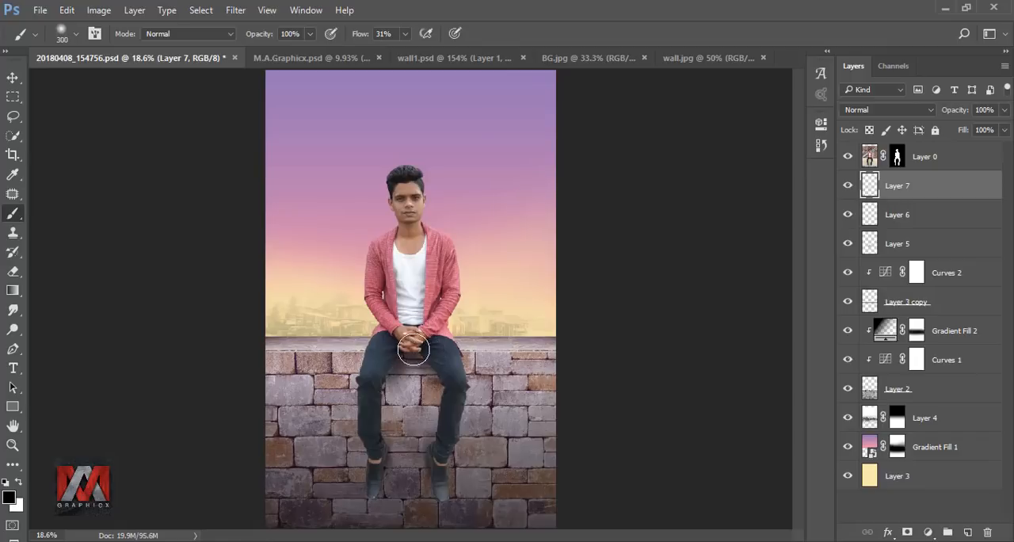
pyautogui.click(847, 187)
pyautogui.click(847, 186)
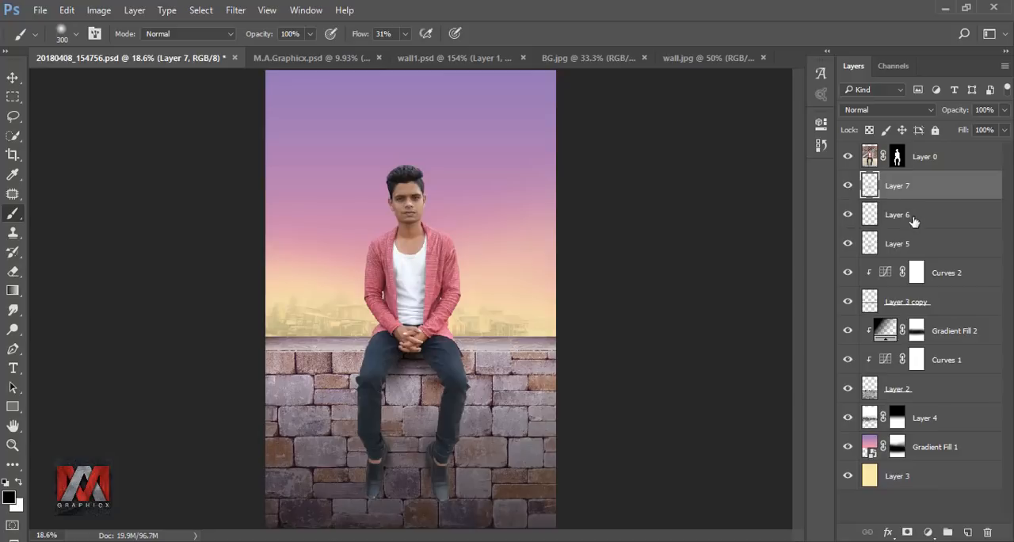
pyautogui.keyDown('shift'); pyautogui.click(915, 243); pyautogui.keyUp('shift')
pyautogui.hotkey('ctrl', 'g')
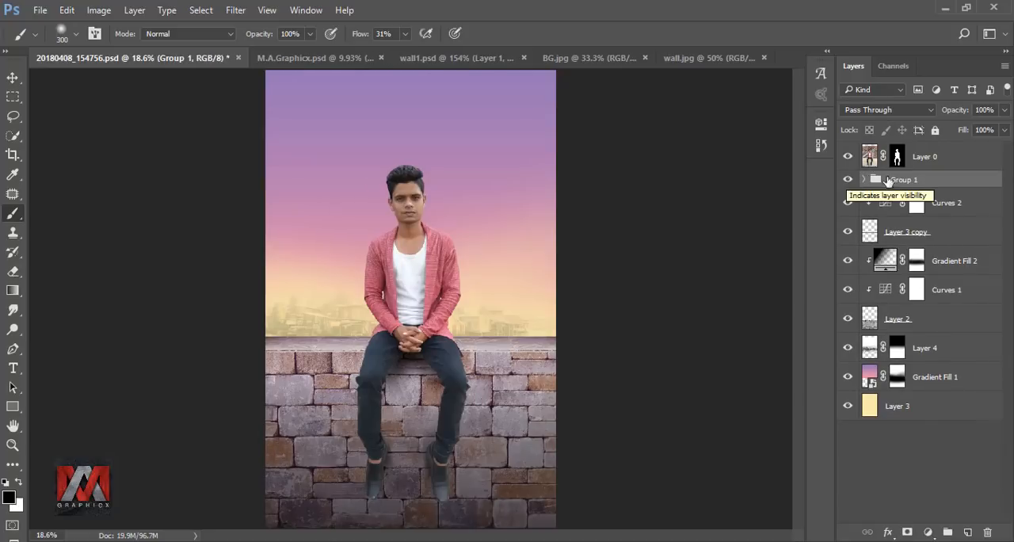
# Step: Duplicate the masked layer of the man, hide the original and convert the copy to a Smart Object
pyautogui.click(923, 157)
pyautogui.hotkey('ctrl', 'j')
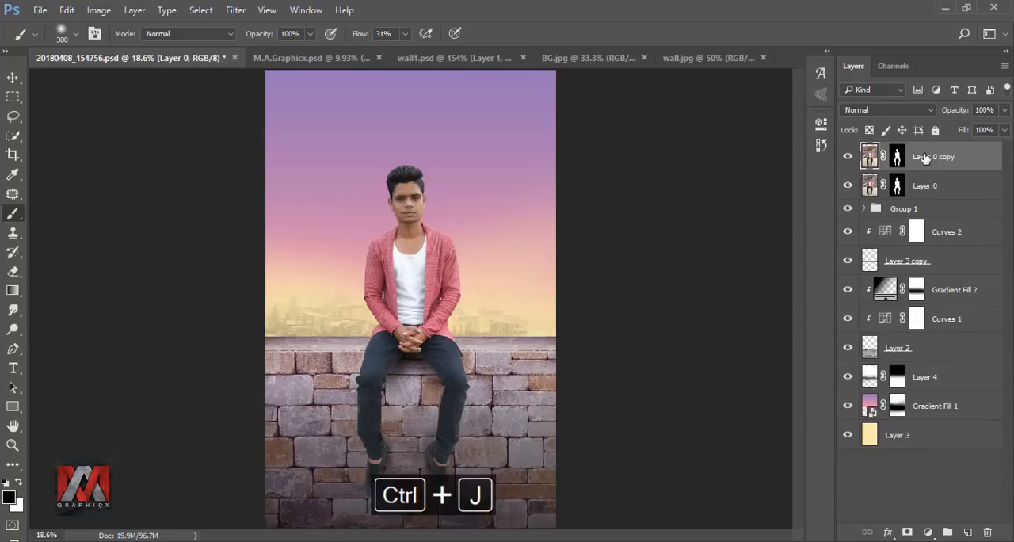
pyautogui.rightClick(931, 159)
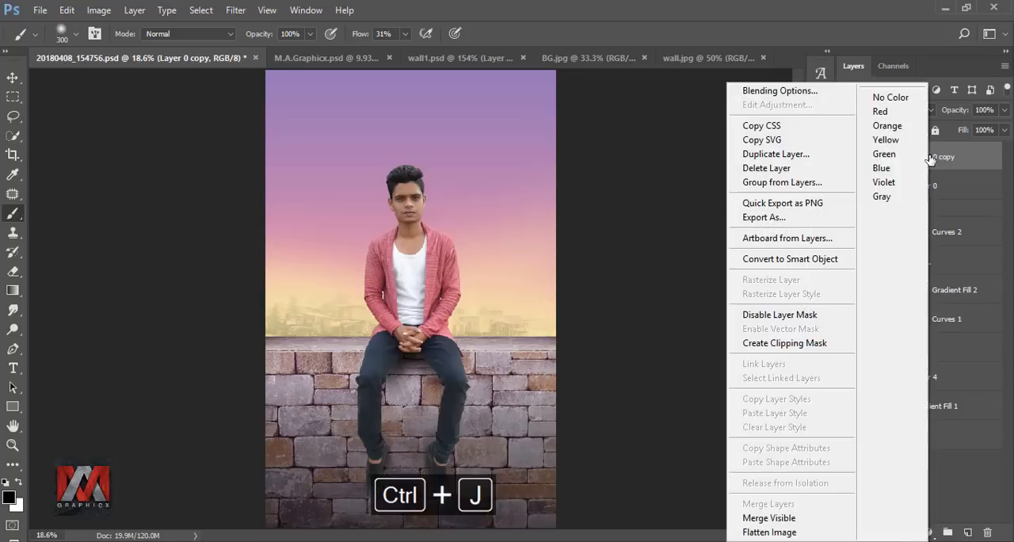
pyautogui.click(798, 264)
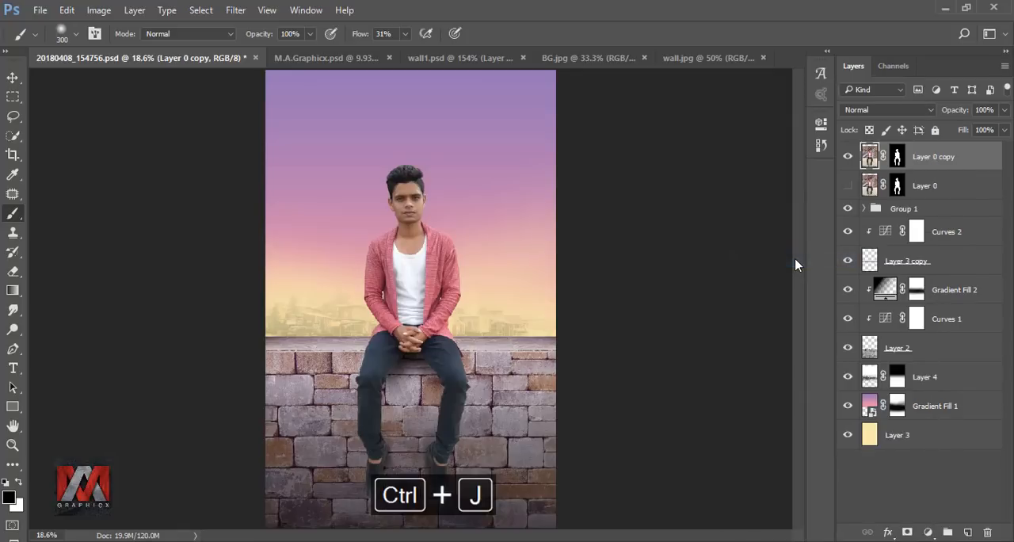
# Step: Rasterize the Smart Object copy of the man and smudge the first hair strands upward with a 60 px spatter brush at 59% strength
pyautogui.rightClick(927, 155)
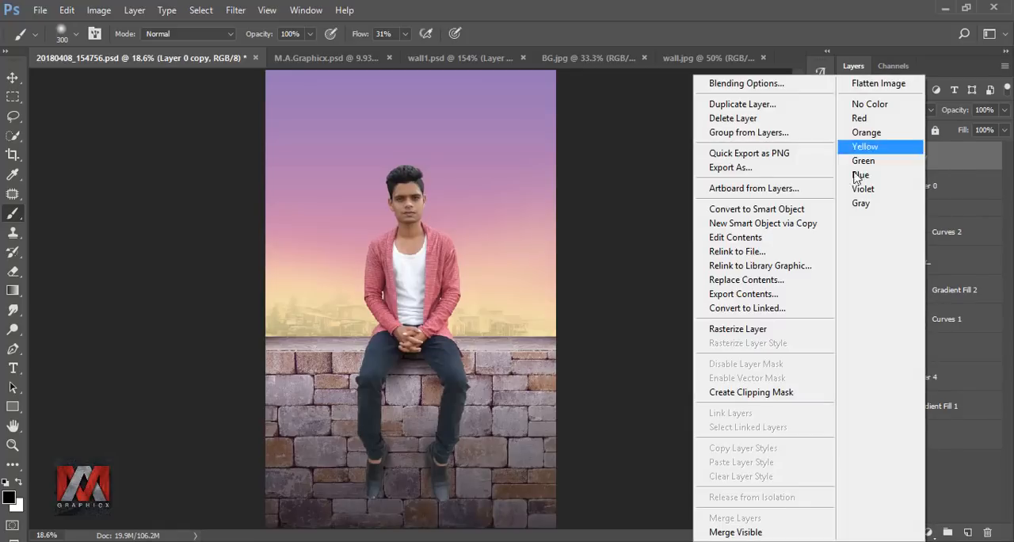
pyautogui.click(749, 329)
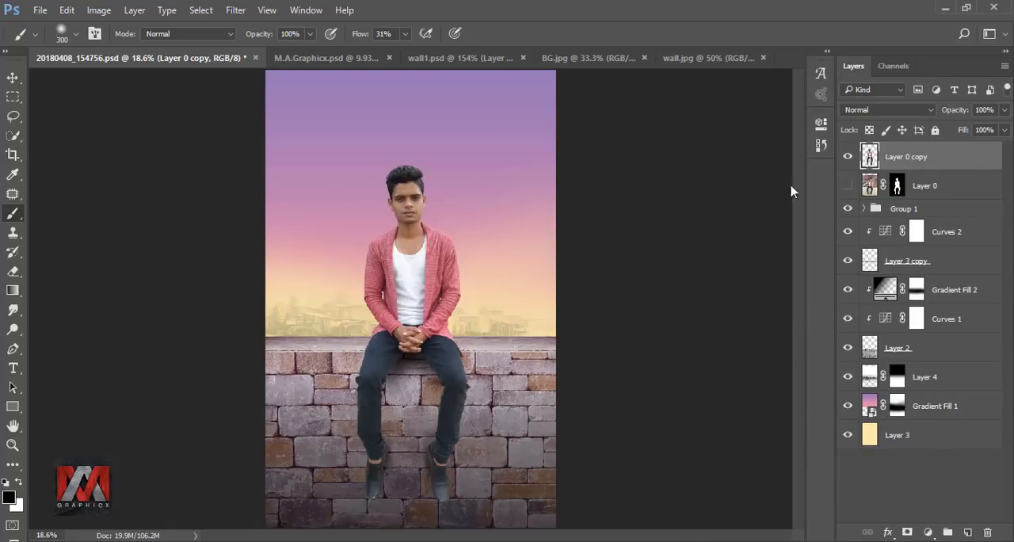
pyautogui.click(12, 311)
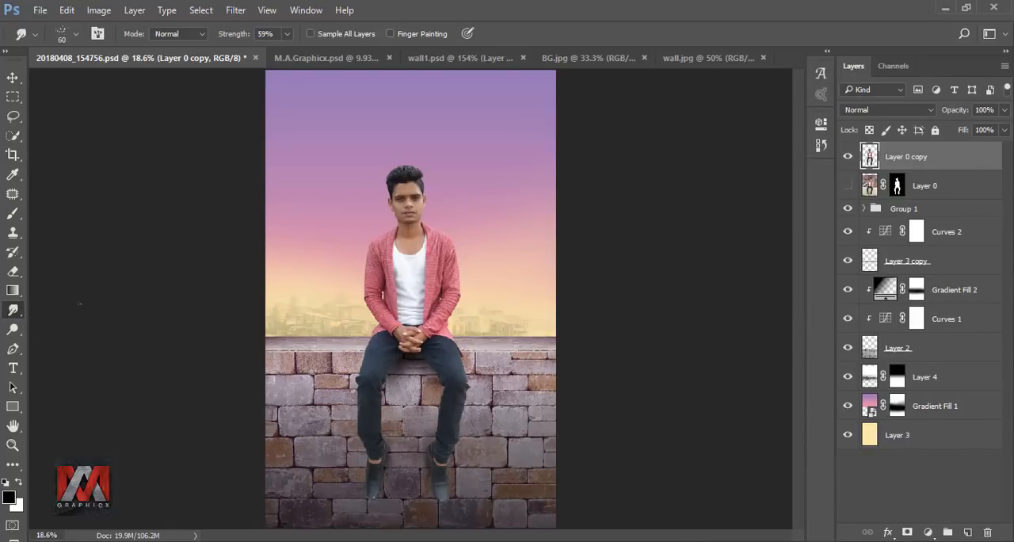
pyautogui.scroll(10, 453, 142)
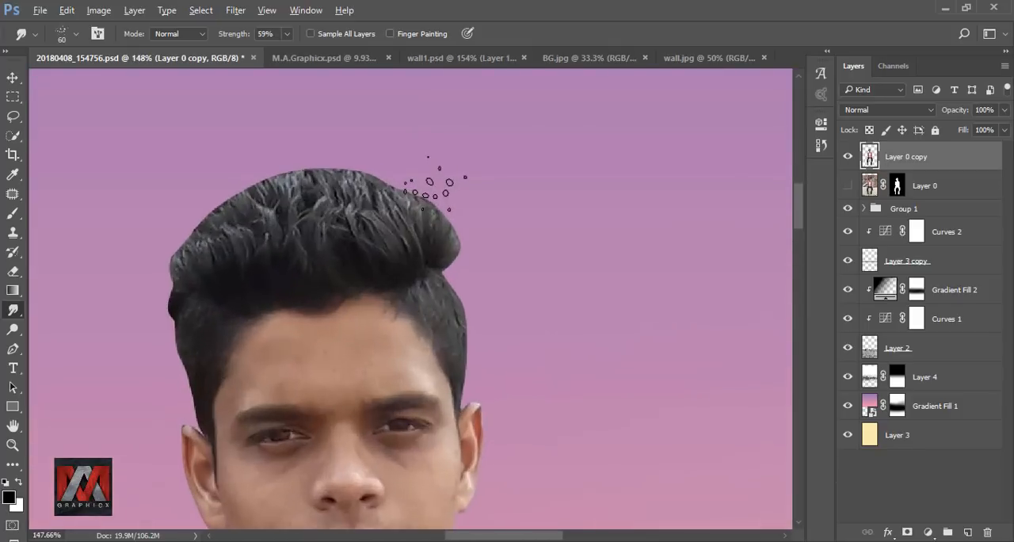
pyautogui.moveTo(410, 223); pyautogui.dragTo(404, 179)
pyautogui.moveTo(423, 253); pyautogui.dragTo(421, 191)
# Step: Smudge the whole top of the man's hair upward into soft strands with a 40 px spatter brush at 67% strength
pyautogui.click(287, 34)
pyautogui.moveTo(166, 317); pyautogui.dragTo(123, 249)
pyautogui.moveTo(180, 268); pyautogui.dragTo(179, 203)
pyautogui.moveTo(168, 246); pyautogui.dragTo(158, 209)
pyautogui.moveTo(445, 265); pyautogui.dragTo(434, 184)
pyautogui.moveTo(406, 222)
pyautogui.mouseDown()
pyautogui.moveTo(356, 131)
pyautogui.moveTo(345, 143)
pyautogui.mouseUp()
pyautogui.moveTo(376, 246); pyautogui.dragTo(325, 138)
pyautogui.moveTo(358, 229); pyautogui.dragTo(311, 143)
pyautogui.moveTo(346, 235); pyautogui.dragTo(301, 149)
pyautogui.moveTo(351, 255); pyautogui.dragTo(292, 147)
pyautogui.moveTo(327, 230); pyautogui.dragTo(271, 148)
pyautogui.moveTo(297, 234); pyautogui.dragTo(249, 158)
pyautogui.moveTo(300, 255); pyautogui.dragTo(228, 156)
pyautogui.moveTo(291, 230); pyautogui.dragTo(240, 156)
pyautogui.moveTo(336, 240); pyautogui.dragTo(282, 143)
pyautogui.moveTo(258, 247); pyautogui.dragTo(202, 172)
pyautogui.moveTo(212, 247)
pyautogui.mouseDown()
pyautogui.moveTo(169, 188)
pyautogui.moveTo(175, 182)
pyautogui.mouseUp()
pyautogui.moveTo(231, 239); pyautogui.dragTo(195, 161)
pyautogui.moveTo(188, 255); pyautogui.dragTo(156, 193)
pyautogui.moveTo(184, 315); pyautogui.dragTo(133, 245)
pyautogui.moveTo(175, 266); pyautogui.dragTo(143, 206)
pyautogui.moveTo(228, 238); pyautogui.dragTo(188, 168)
pyautogui.moveTo(265, 238); pyautogui.dragTo(236, 149)
pyautogui.moveTo(305, 234); pyautogui.dragTo(264, 144)
pyautogui.moveTo(431, 234); pyautogui.dragTo(408, 165)
pyautogui.moveTo(402, 235); pyautogui.dragTo(376, 157)
pyautogui.moveTo(369, 231); pyautogui.dragTo(317, 139)
pyautogui.moveTo(314, 225); pyautogui.dragTo(268, 133)
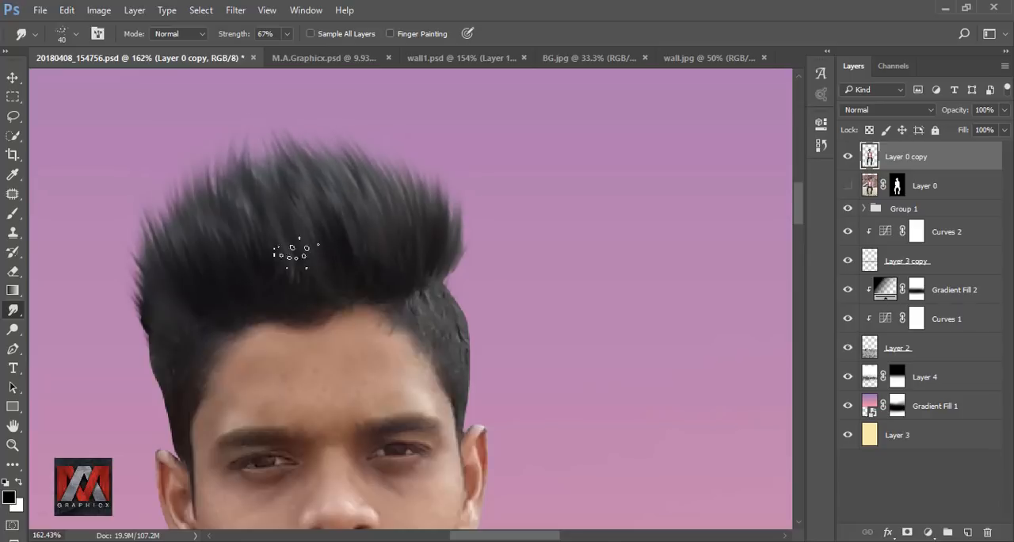
# Step: Smudge fine strands along both sides of the hair with 30 px and 20 px brushes at 67% strength
pyautogui.scroll(1, 458, 287)
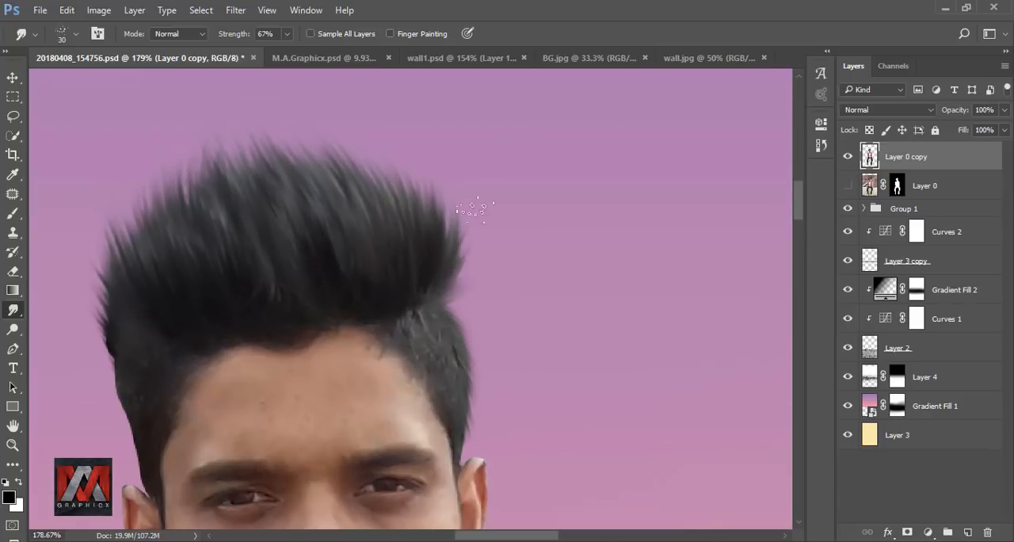
pyautogui.moveTo(428, 319); pyautogui.dragTo(455, 320)
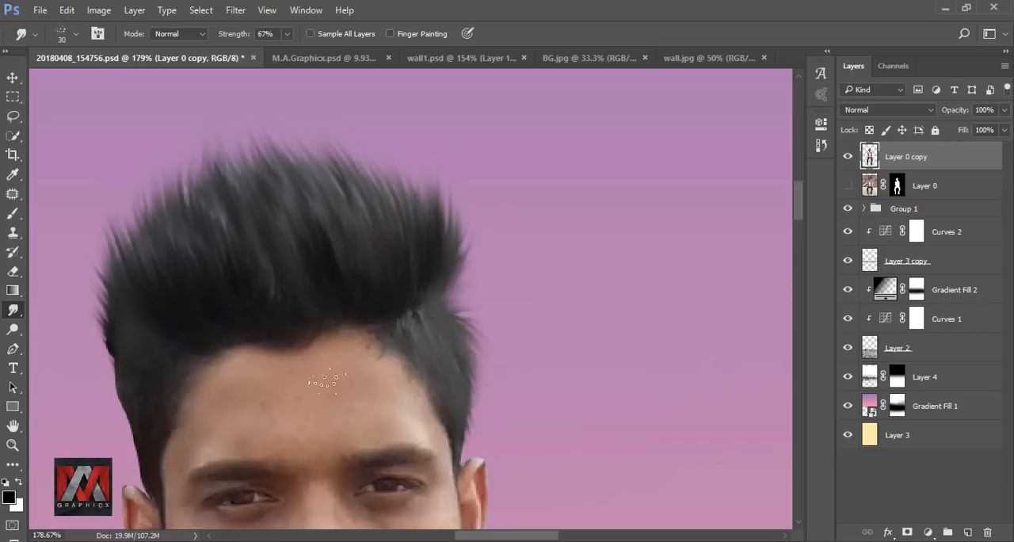
pyautogui.moveTo(159, 287); pyautogui.dragTo(384, 332)
pyautogui.scroll(-5, 348, 317)
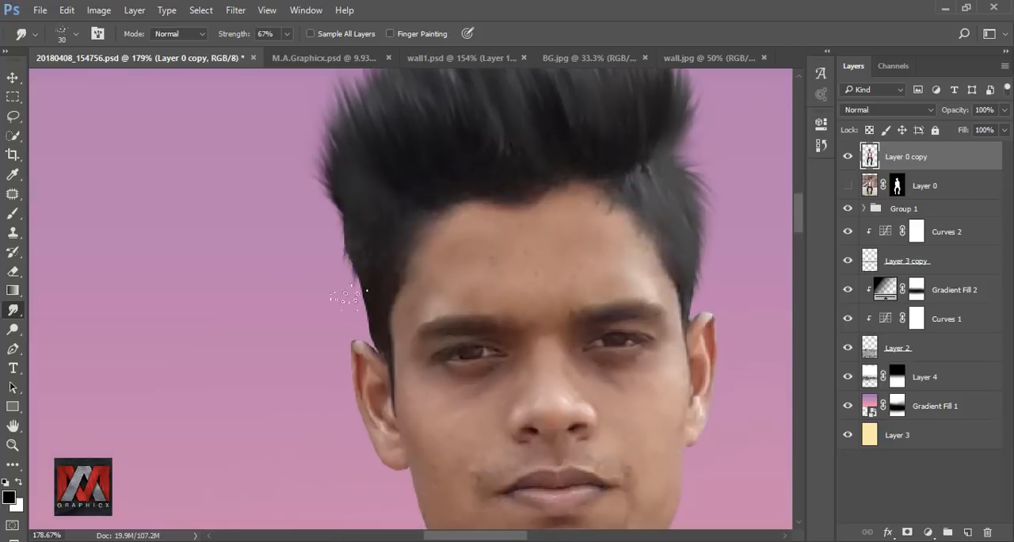
pyautogui.scroll(2, 367, 225)
pyautogui.press('[')
pyautogui.moveTo(351, 259); pyautogui.dragTo(340, 324)
pyautogui.moveTo(358, 290); pyautogui.dragTo(352, 364)
pyautogui.moveTo(370, 333); pyautogui.dragTo(369, 416)
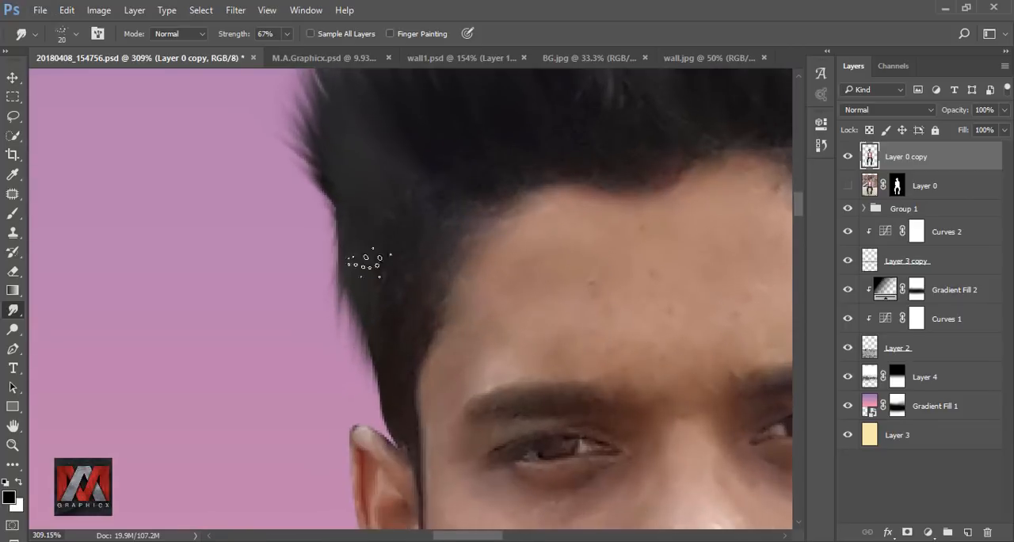
pyautogui.moveTo(345, 234); pyautogui.dragTo(335, 313)
# Step: Compare the smudged hair with the original layer of the man at full-image view
pyautogui.scroll(-1, 343, 250)
pyautogui.scroll(-1, 341, 249)
pyautogui.scroll(-3, 502, 208)
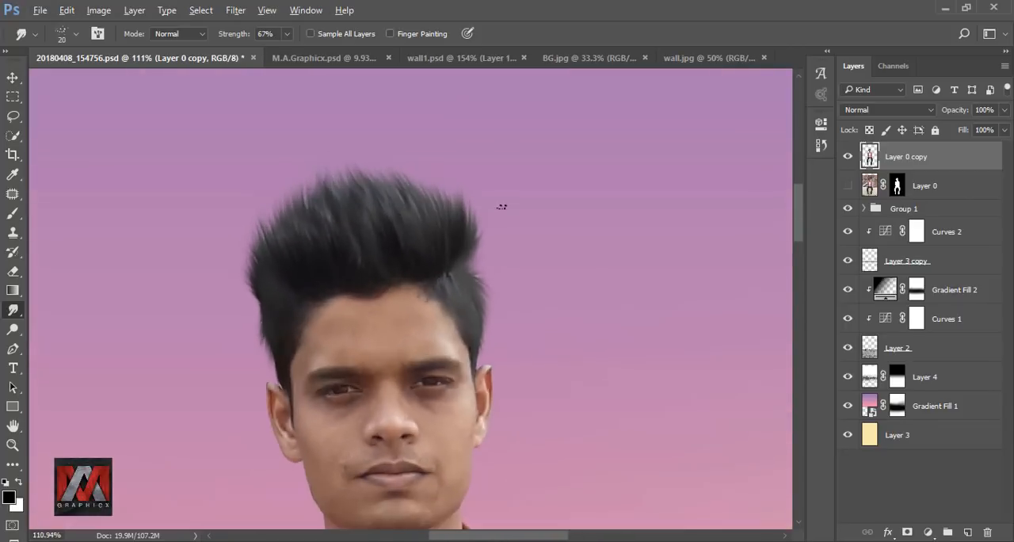
pyautogui.scroll(1, 502, 206)
pyautogui.scroll(-4, 492, 218)
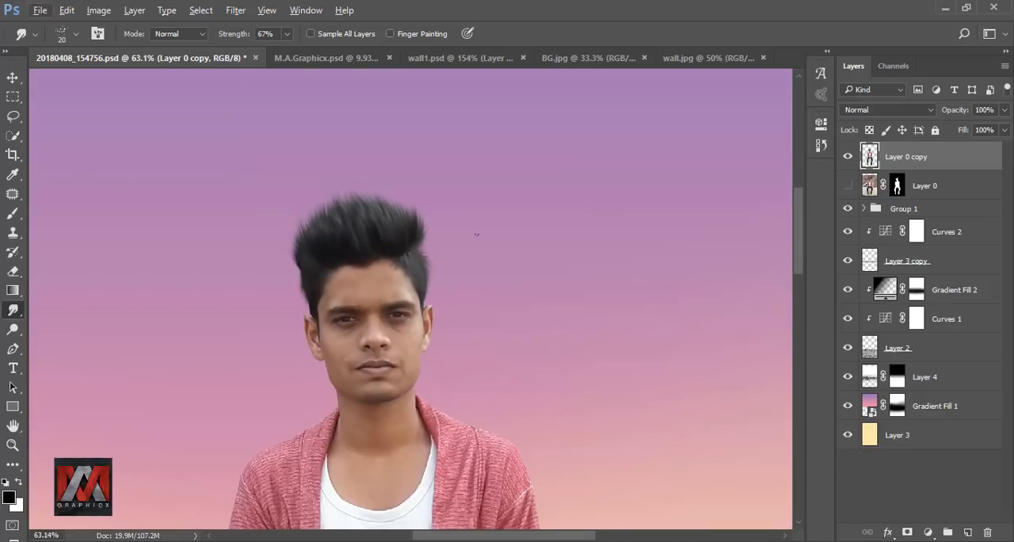
pyautogui.hotkey('ctrl', '0')
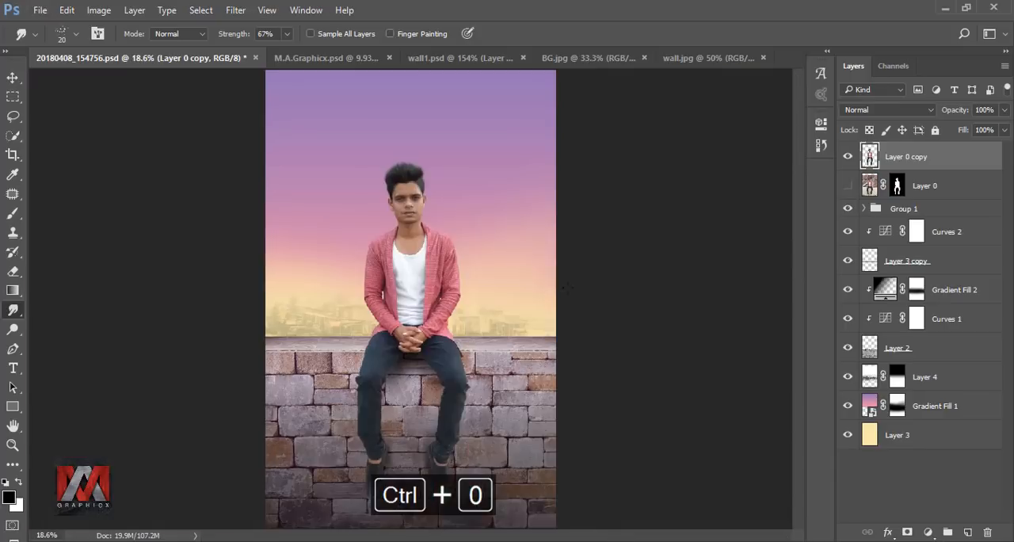
pyautogui.click(847, 158)
pyautogui.click(847, 158)
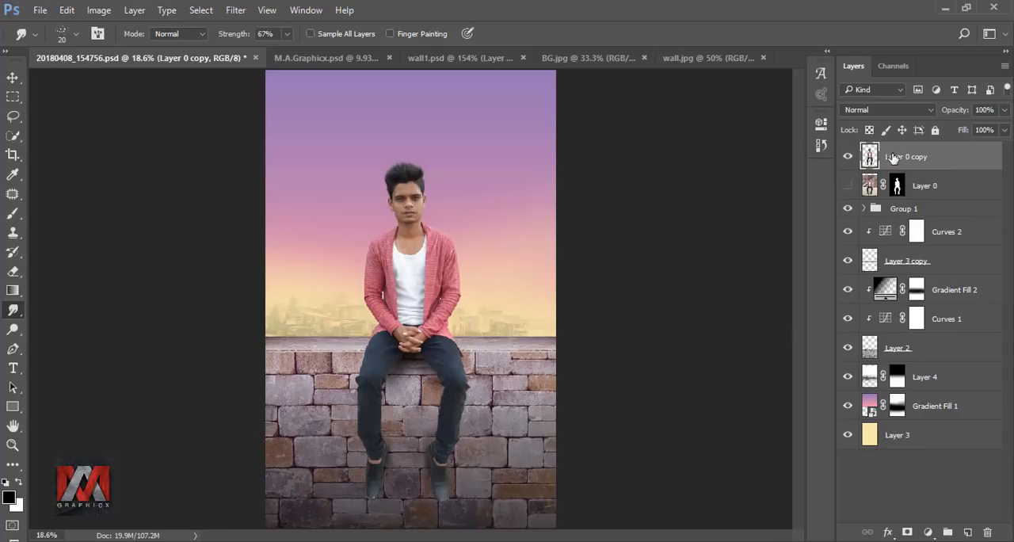
# Step: Duplicate the smudged layer, hide the earlier copy, and load the man's outline as a selection for smudging with a 65 px brush
pyautogui.hotkey('ctrl', 'j')
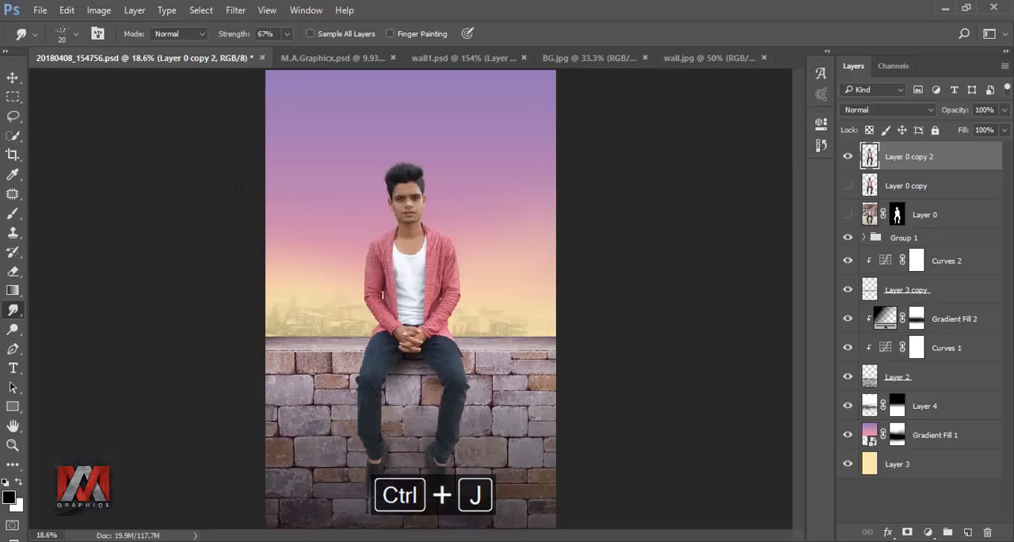
pyautogui.click(65, 35)
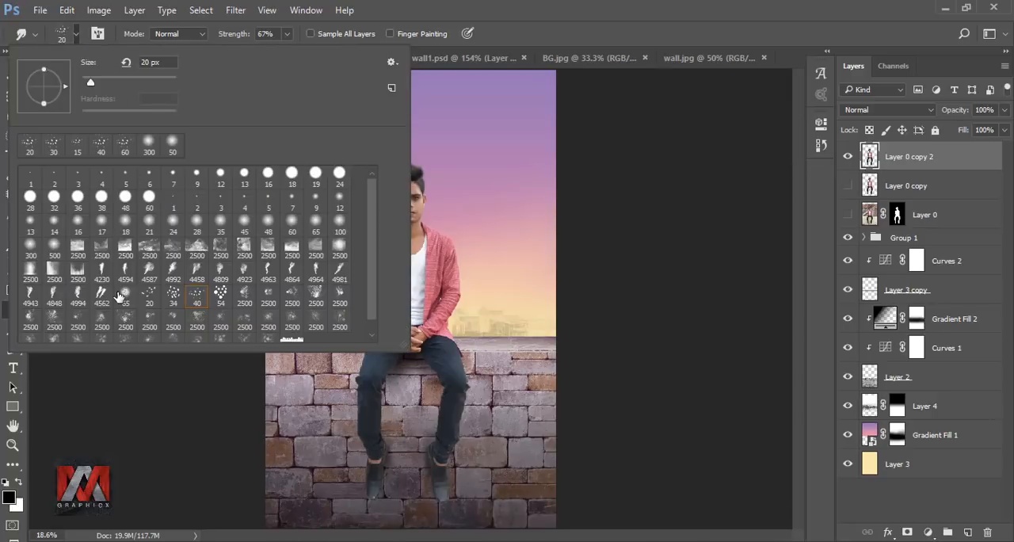
pyautogui.click(575, 160)
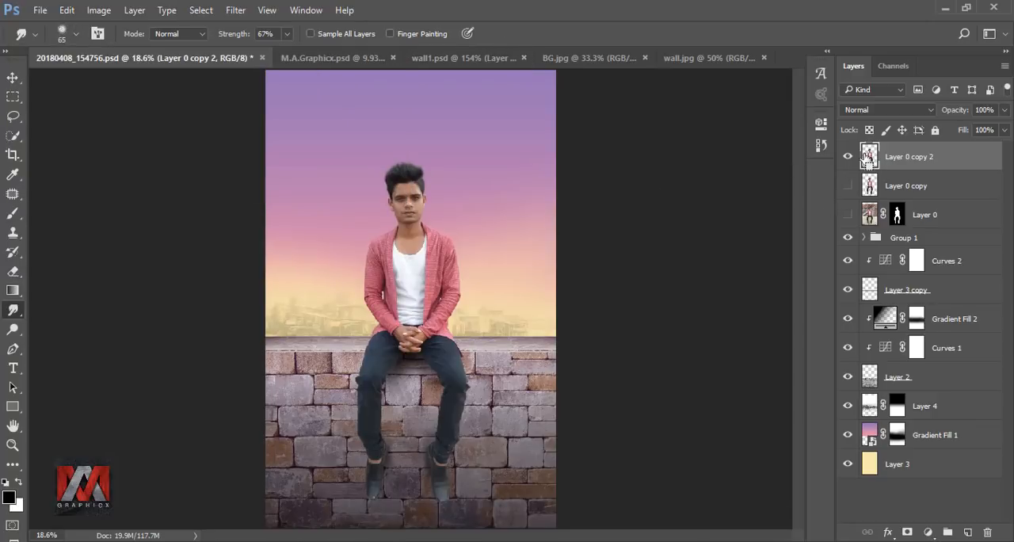
pyautogui.scroll(10, 406, 183)
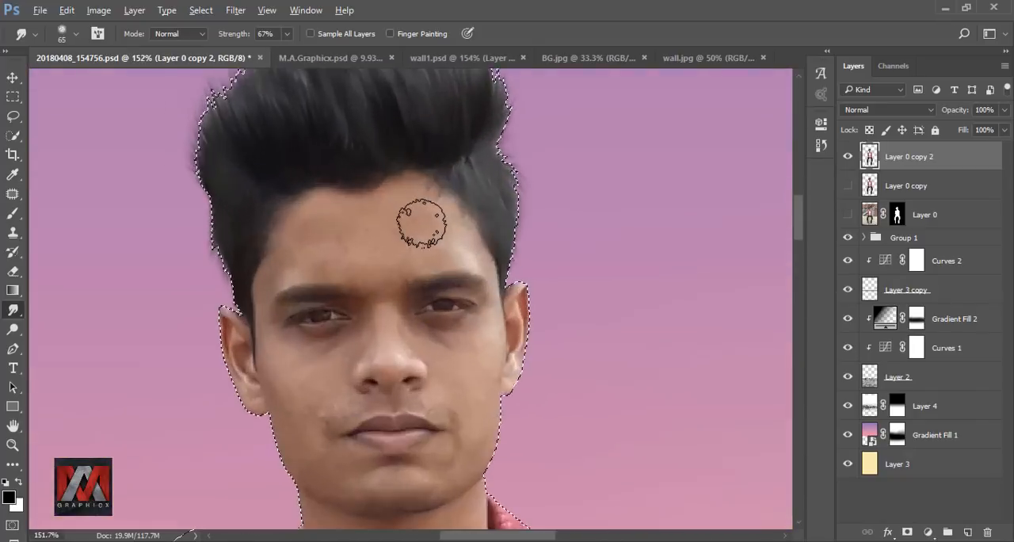
# Step: Undo the last smudge and smooth the forehead skin with a 45 px Smudge brush at 33% strength
pyautogui.scroll(1, 426, 222)
pyautogui.hotkey('ctrl', 'z')
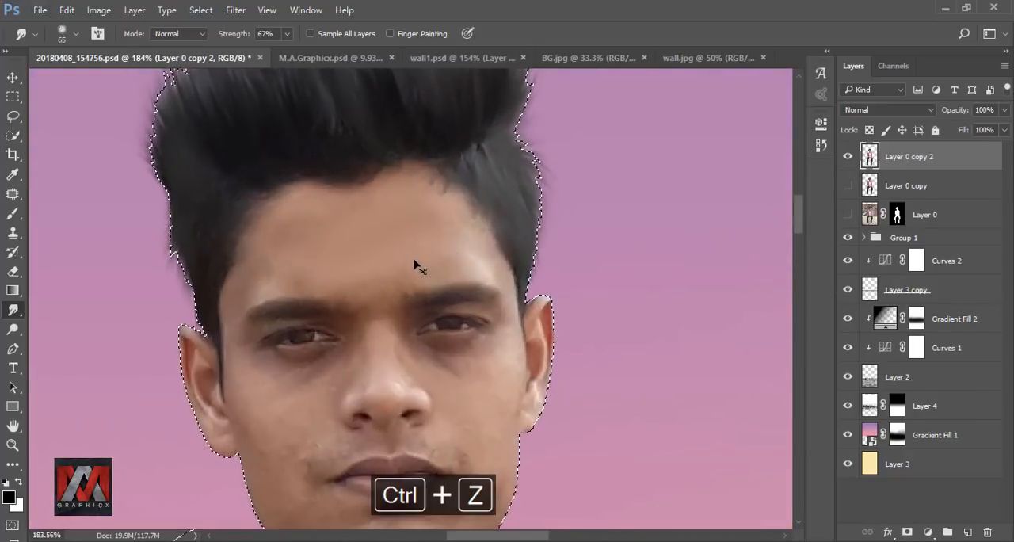
pyautogui.click(287, 35)
pyautogui.moveTo(286, 52); pyautogui.dragTo(263, 52)
pyautogui.press('[')
pyautogui.press('[')
pyautogui.press('[')
pyautogui.press('[')
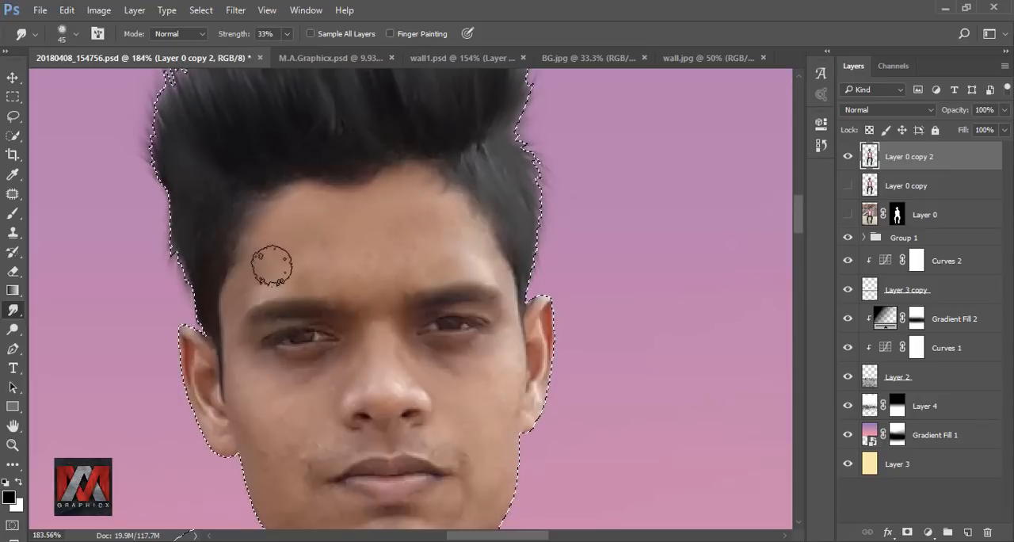
# Step: Blend the forehead skin further with a 35 px Smudge brush at 13% strength
pyautogui.click(287, 35)
pyautogui.moveTo(286, 52); pyautogui.dragTo(271, 51)
pyautogui.press('[')
pyautogui.press('[')
pyautogui.press('[')
pyautogui.press('[')
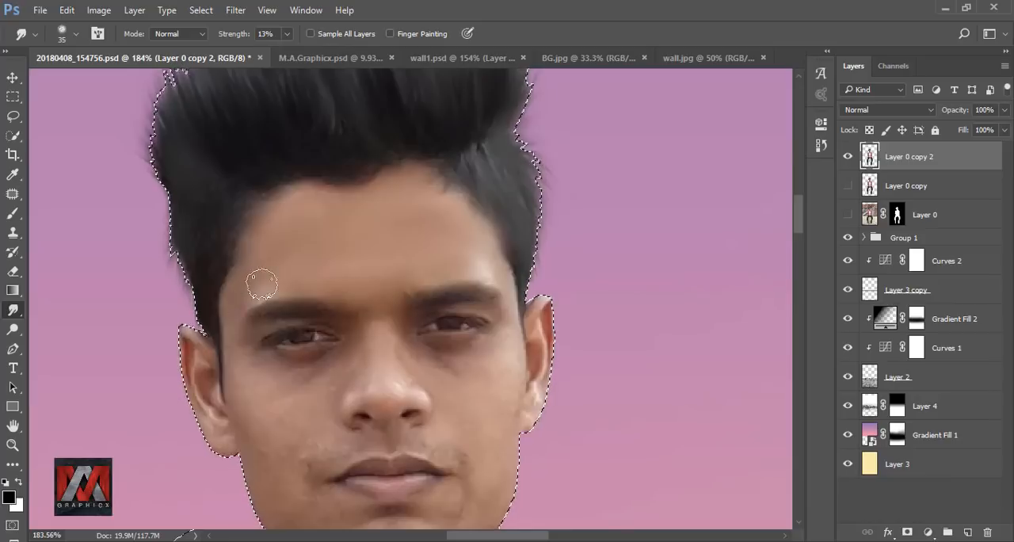
# Step: Smooth the cheeks and the skin beside the mouth with 40 px and 25 px Smudge brushes at 13% strength
pyautogui.press(']')
pyautogui.press(']')
pyautogui.press(']')
pyautogui.scroll(-3, 256, 283)
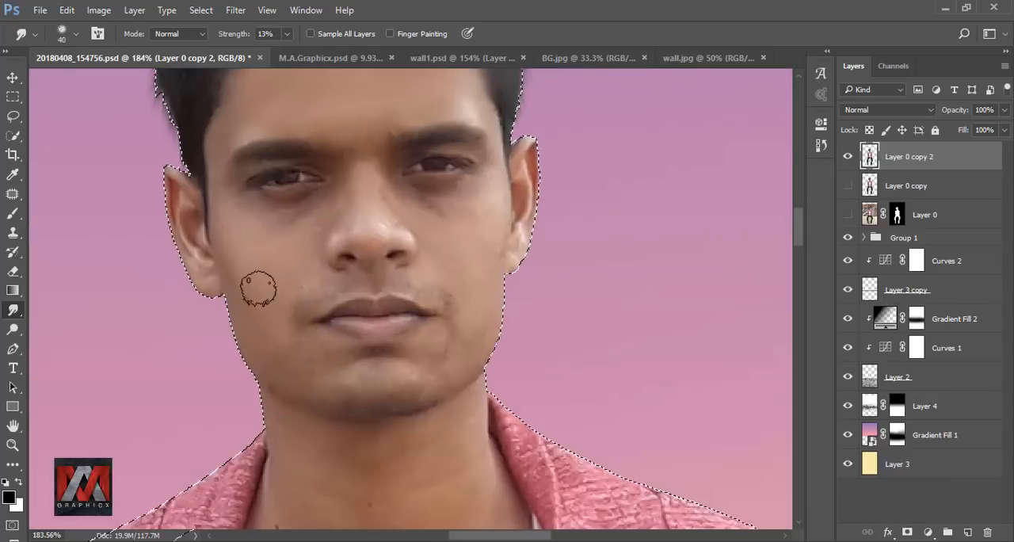
pyautogui.press('[')
pyautogui.press('[')
pyautogui.press('[')
# Step: Smooth the side of the face down to the jaw at 35 px and the skin under the eyes at 25 px
pyautogui.scroll(2, 312, 355)
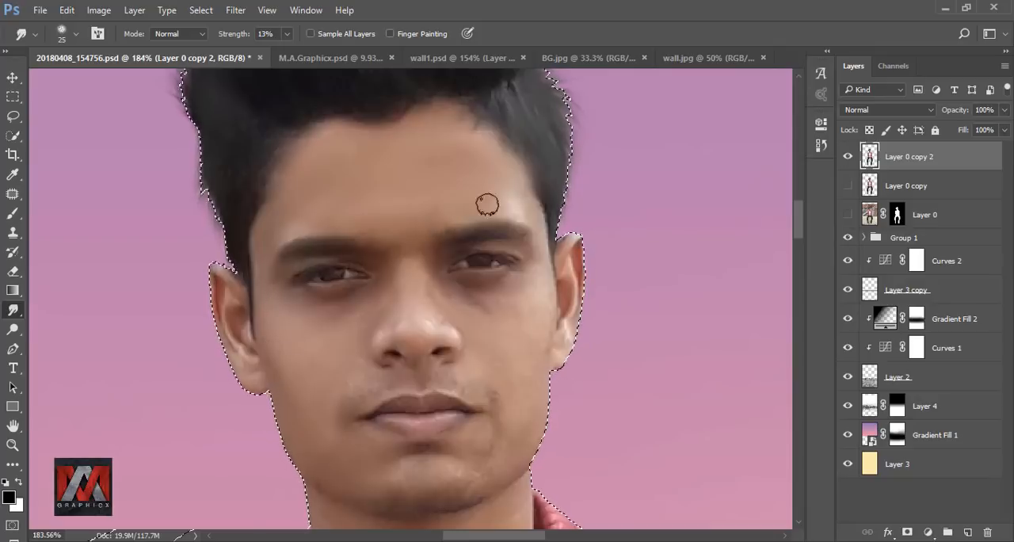
pyautogui.press(']')
pyautogui.press(']')
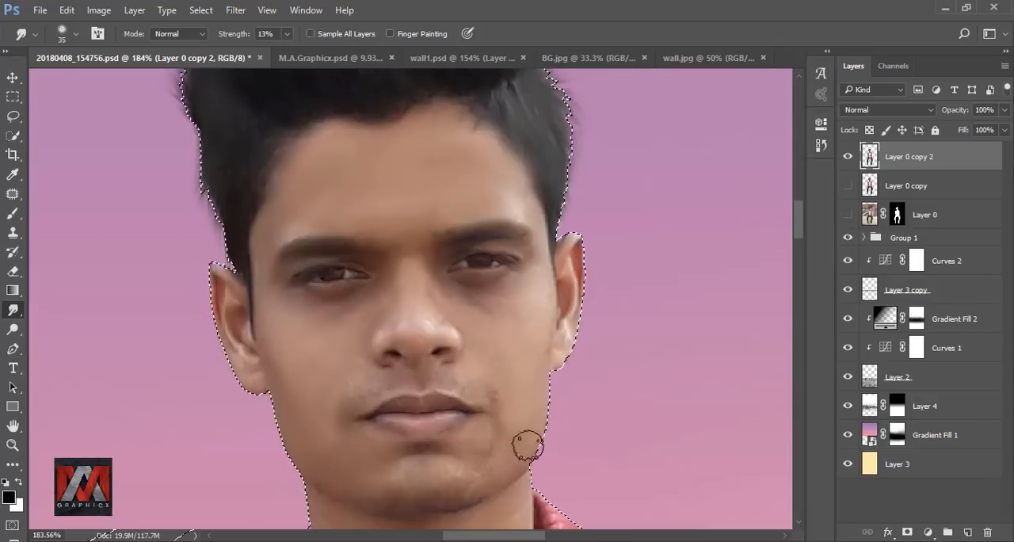
pyautogui.press('[')
pyautogui.press('[')
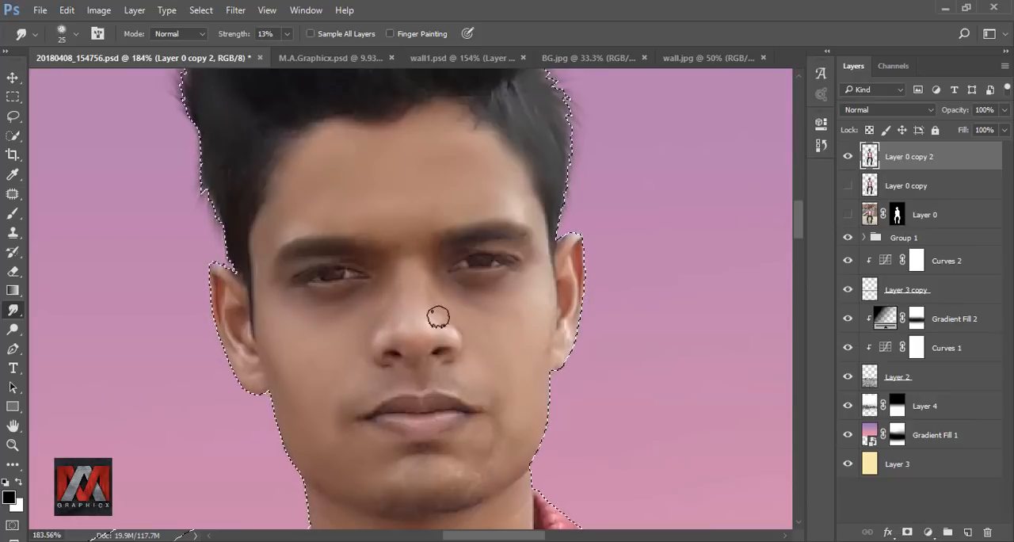
# Step: Smooth the nose with a 15 px Smudge brush and the chin with a 25 px one at 13% strength
pyautogui.scroll(2, 412, 301)
pyautogui.scroll(1, 401, 315)
pyautogui.press('[')
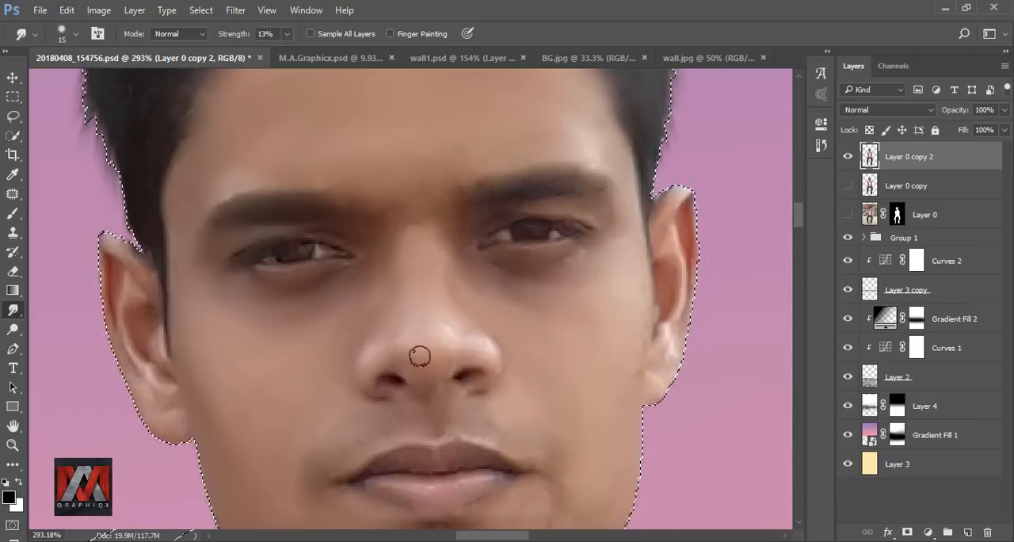
pyautogui.scroll(-3, 555, 365)
pyautogui.press(']')
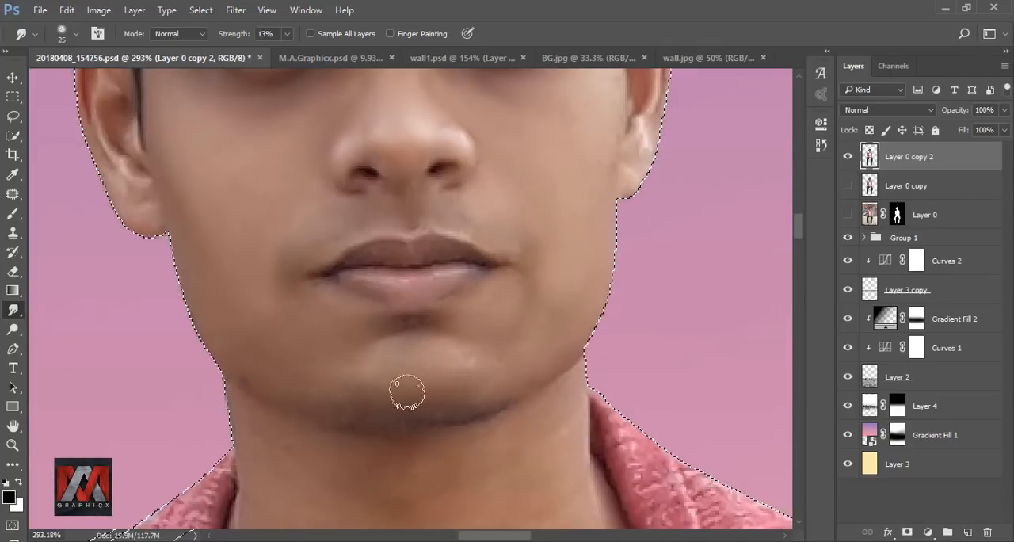
# Step: Smooth the skin of the neck and upper chest with a 40 px Smudge brush at 13% strength
pyautogui.scroll(-2, 396, 356)
pyautogui.press(']')
pyautogui.press(']')
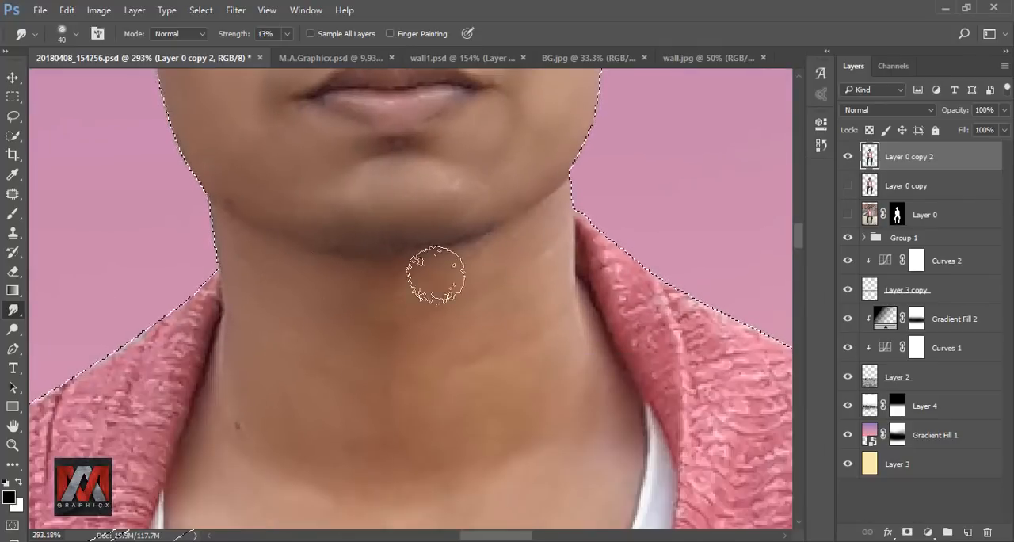
pyautogui.scroll(-2, 459, 286)
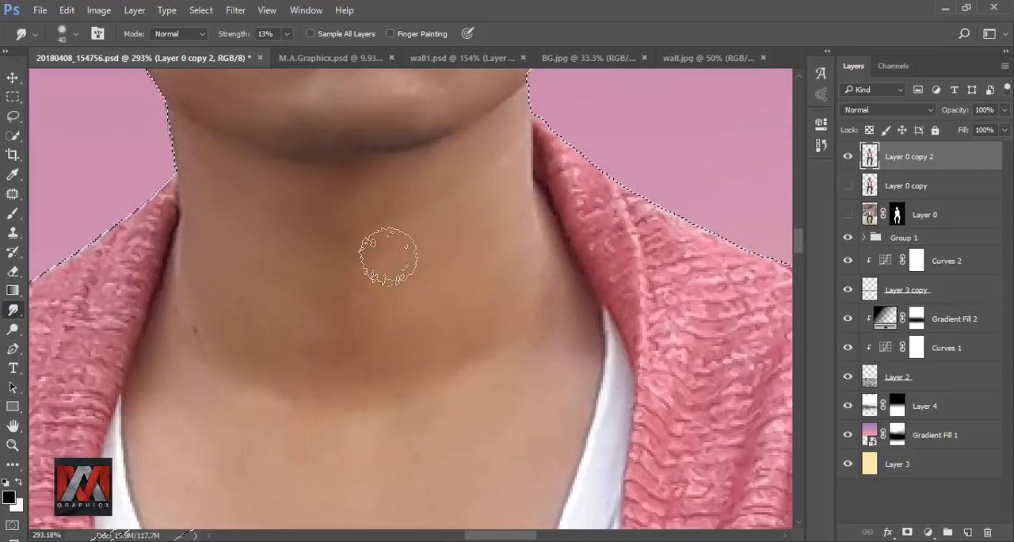
pyautogui.scroll(-2, 325, 379)
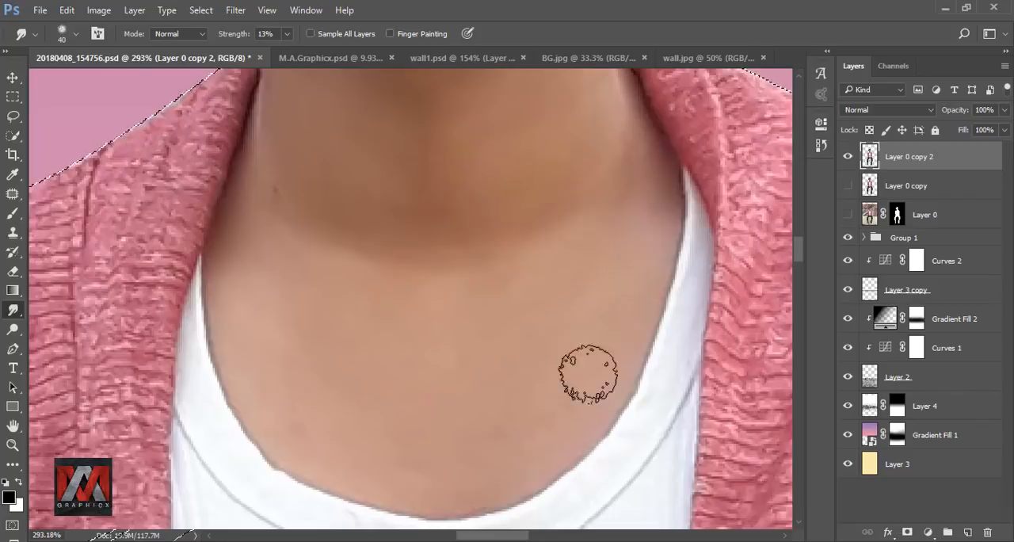
pyautogui.moveTo(654, 151); pyautogui.dragTo(566, 388)
pyautogui.moveTo(252, 463); pyautogui.dragTo(347, 283)
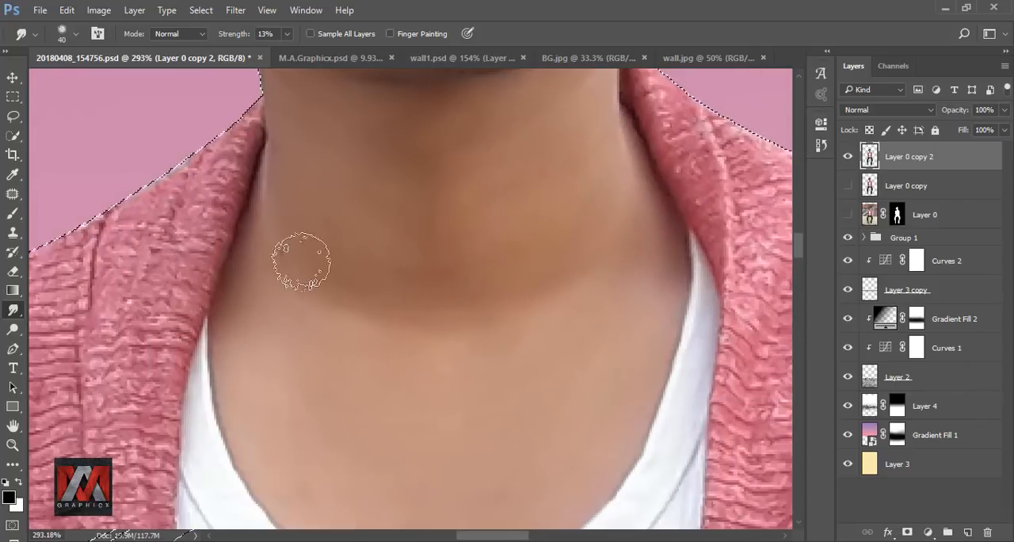
# Step: Blend the jawline into the neck with a 25 px Smudge brush at 13% strength
pyautogui.scroll(-3, 360, 319)
pyautogui.scroll(3, 360, 319)
pyautogui.moveTo(269, 89); pyautogui.dragTo(241, 317)
pyautogui.press('[')
pyautogui.press('[')
pyautogui.press('[')
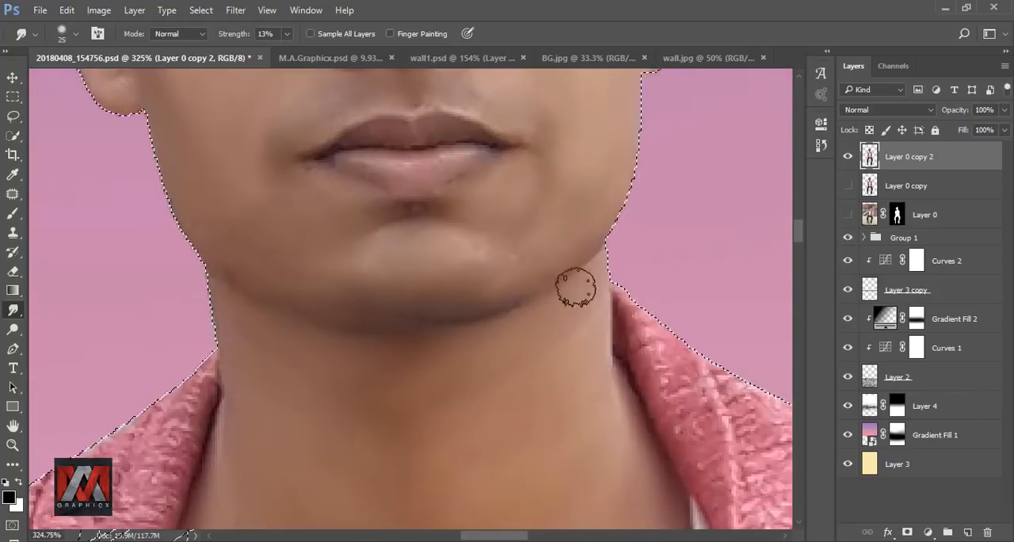
# Step: Smooth the skin of the clasped hands and fingers with a 25 px Smudge brush at 13% strength
pyautogui.scroll(-10, 507, 302)
pyautogui.scroll(9, 428, 455)
pyautogui.moveTo(431, 381); pyautogui.dragTo(387, 235)
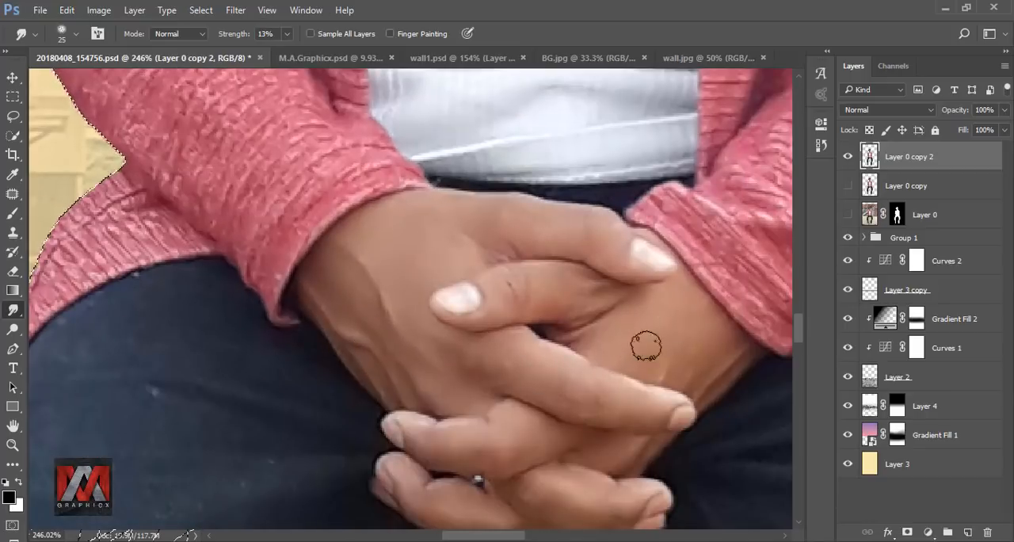
pyautogui.moveTo(566, 251); pyautogui.dragTo(437, 261)
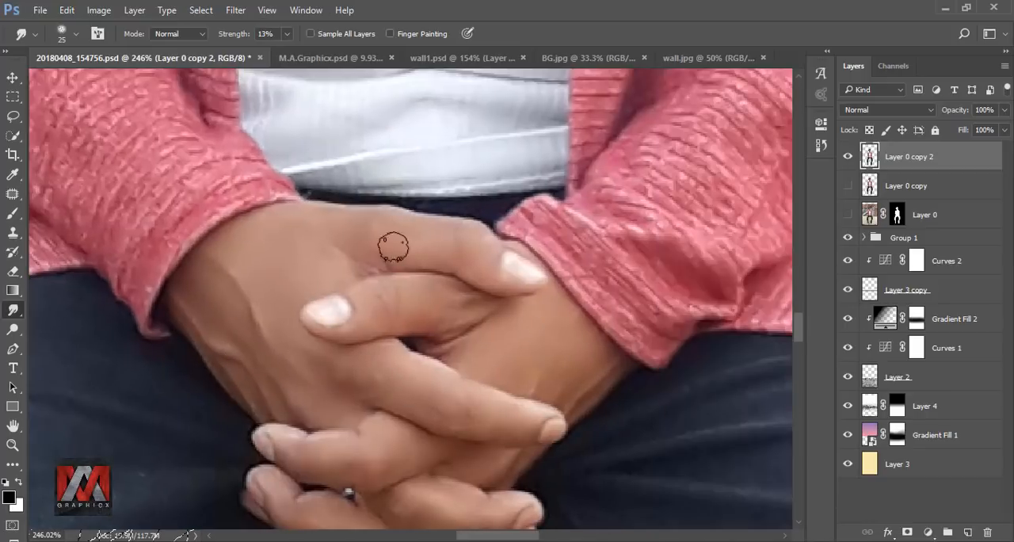
pyautogui.moveTo(420, 456); pyautogui.dragTo(418, 288)
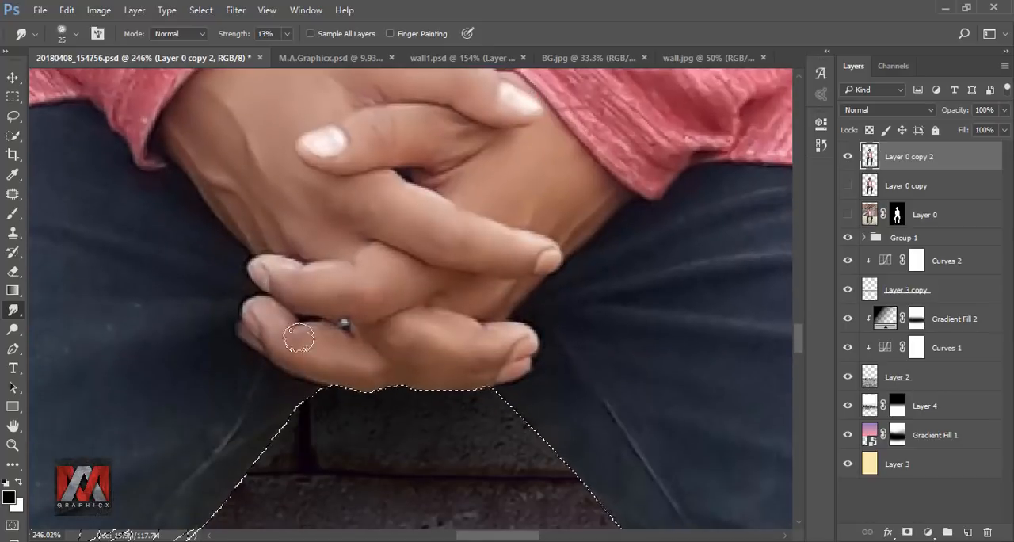
pyautogui.moveTo(545, 276); pyautogui.dragTo(496, 408)
pyautogui.hotkey('ctrl', '0')
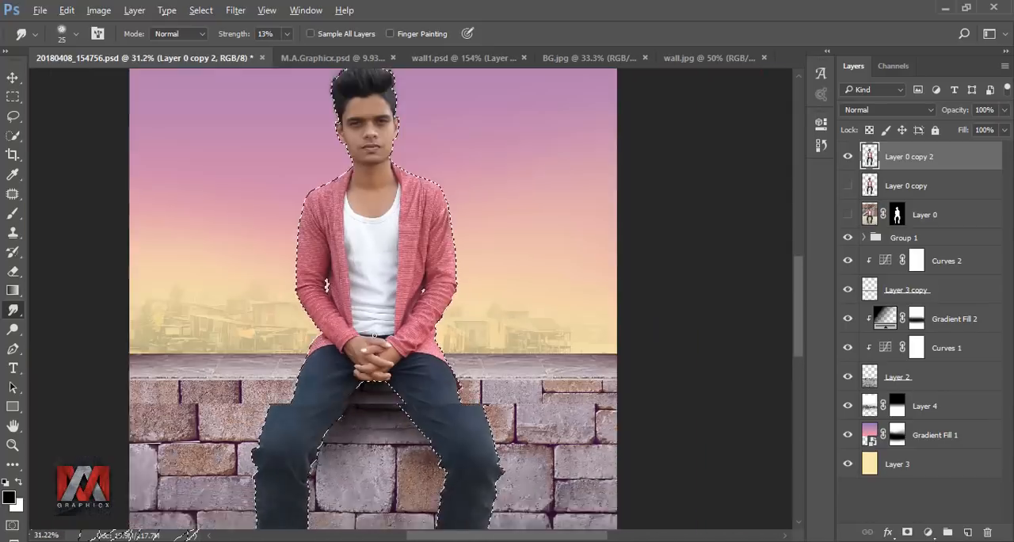
# Step: Clear the selection around the seated man
pyautogui.scroll(-5, 375, 334)
pyautogui.hotkey('ctrl', '0')
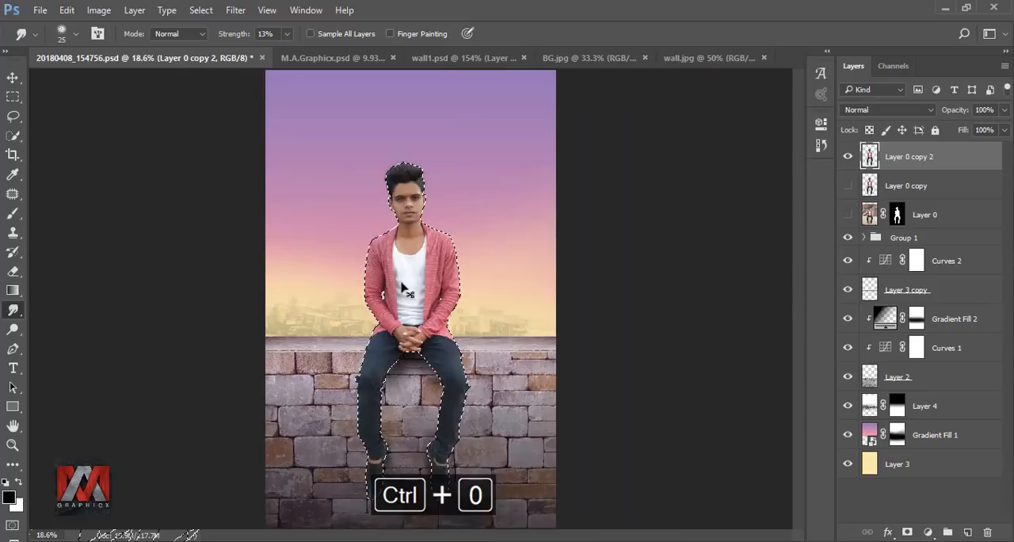
pyautogui.hotkey('ctrl', 'd')
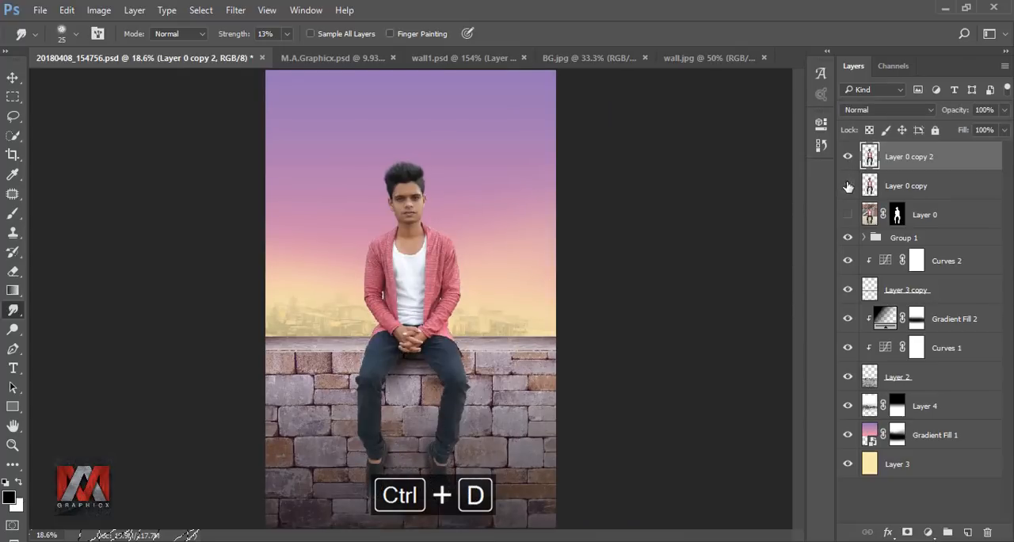
# Step: Add an Inner Shadow effect to Layer 0 copy 2 and set its colour to e9d9b2
pyautogui.click(887, 532)
pyautogui.click(895, 404)
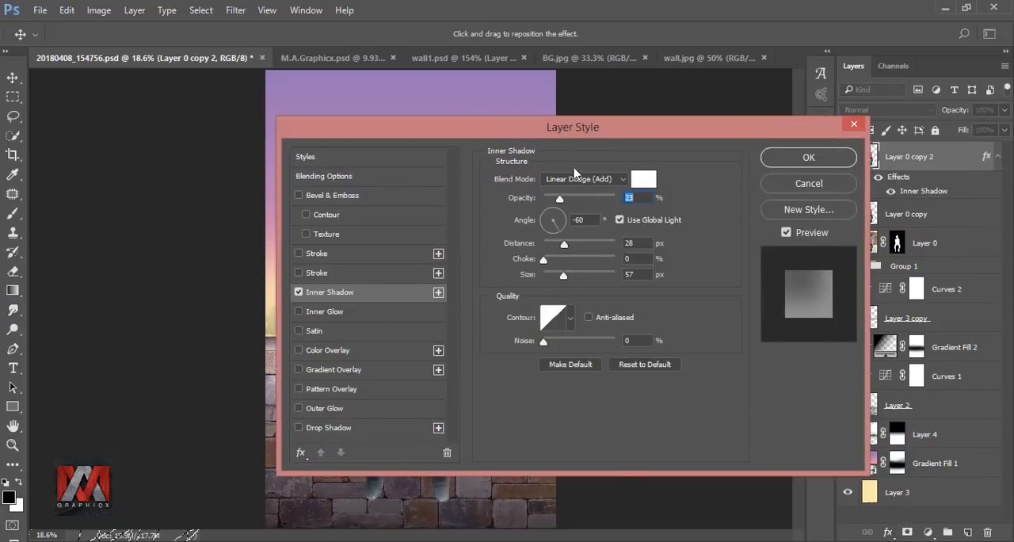
pyautogui.moveTo(565, 122); pyautogui.dragTo(787, 120)
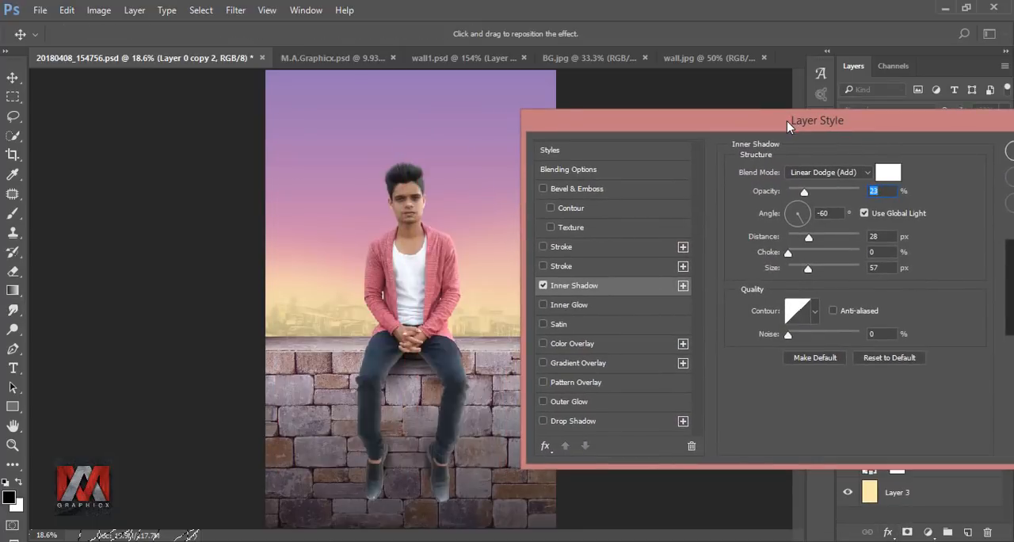
pyautogui.click(887, 174)
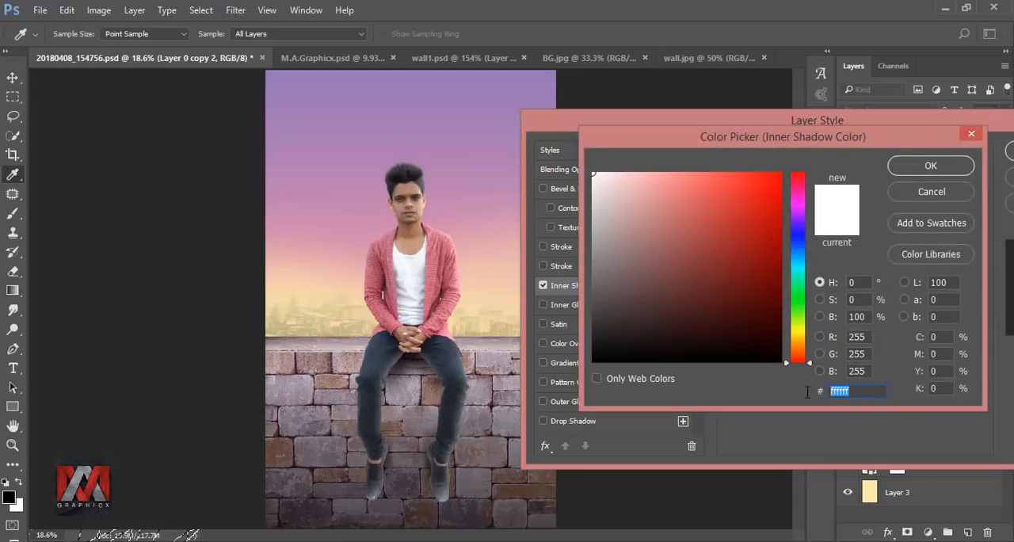
pyautogui.write('e')
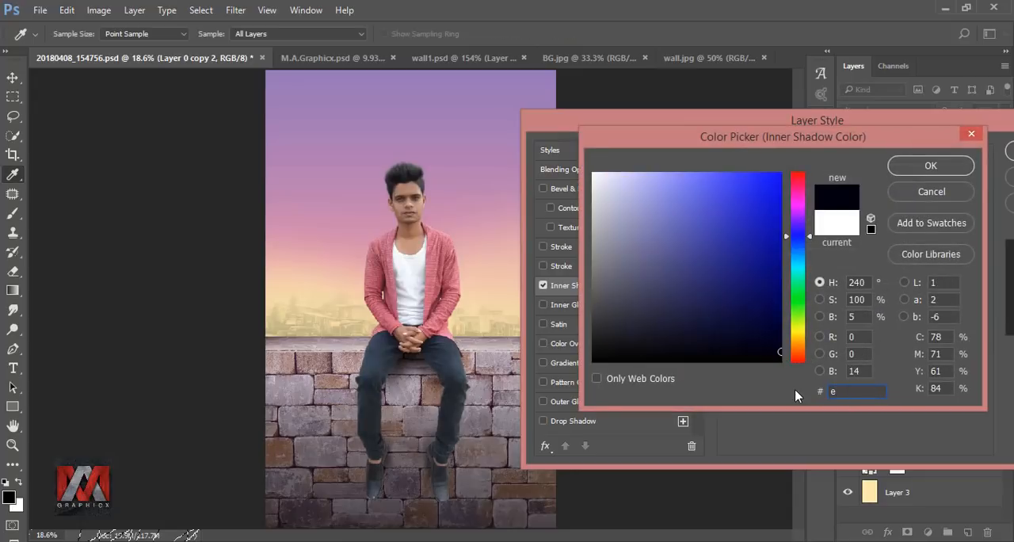
pyautogui.write('9d9b2')
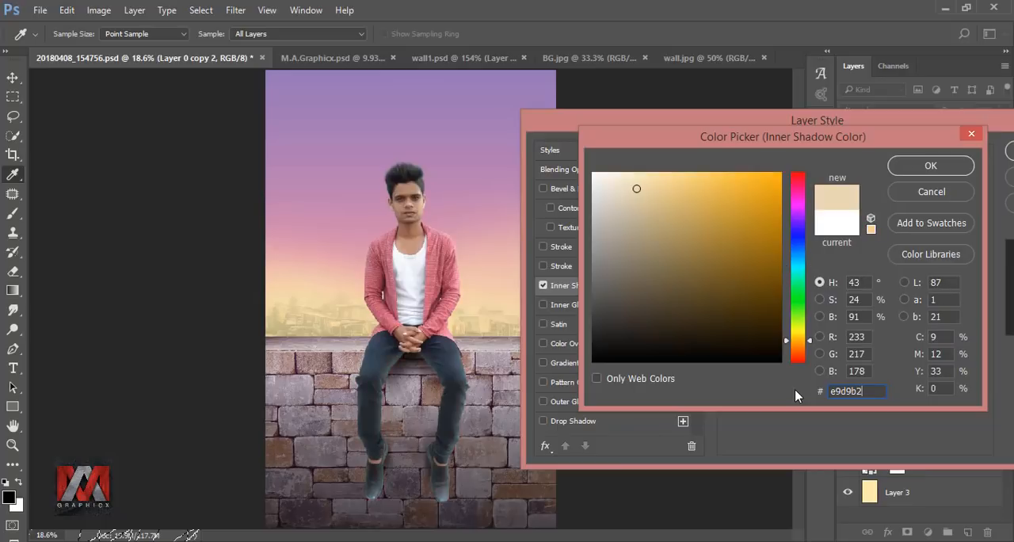
pyautogui.click(931, 165)
pyautogui.moveTo(907, 118); pyautogui.dragTo(819, 107)
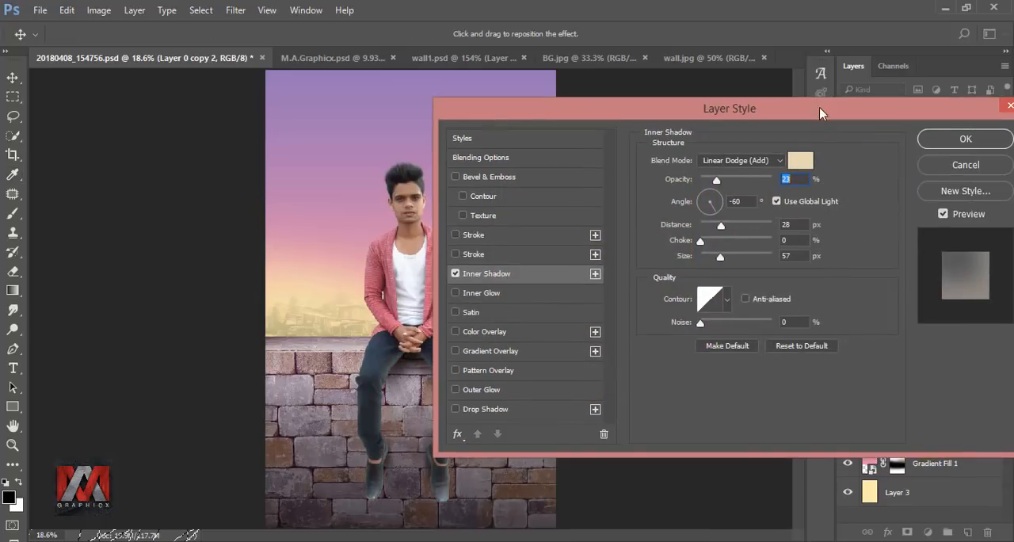
# Step: Set the inner shadow's opacity to 34%, angle to 0°, distance to 31 px and size to 62 px, and apply it
pyautogui.write('34')
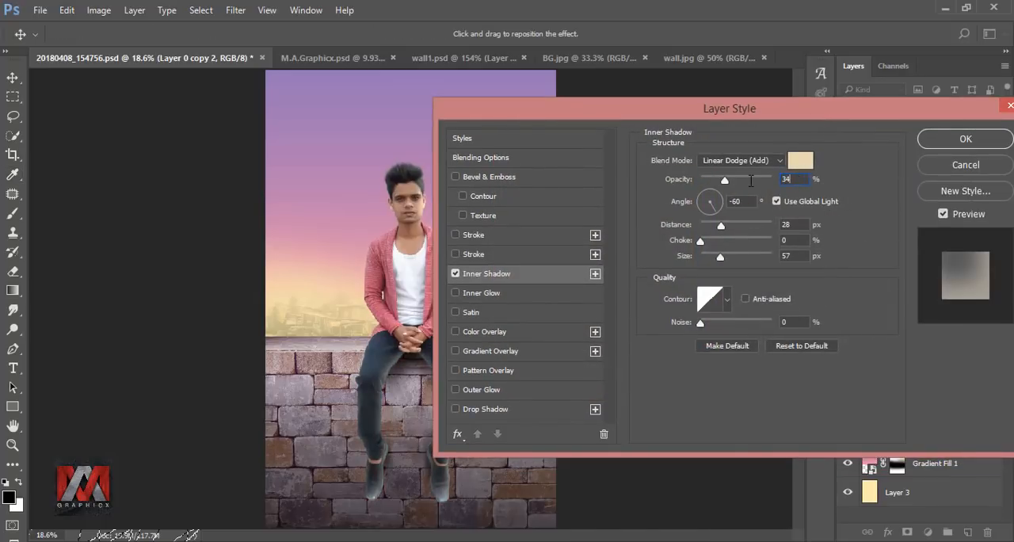
pyautogui.press('Tab')
pyautogui.write('0')
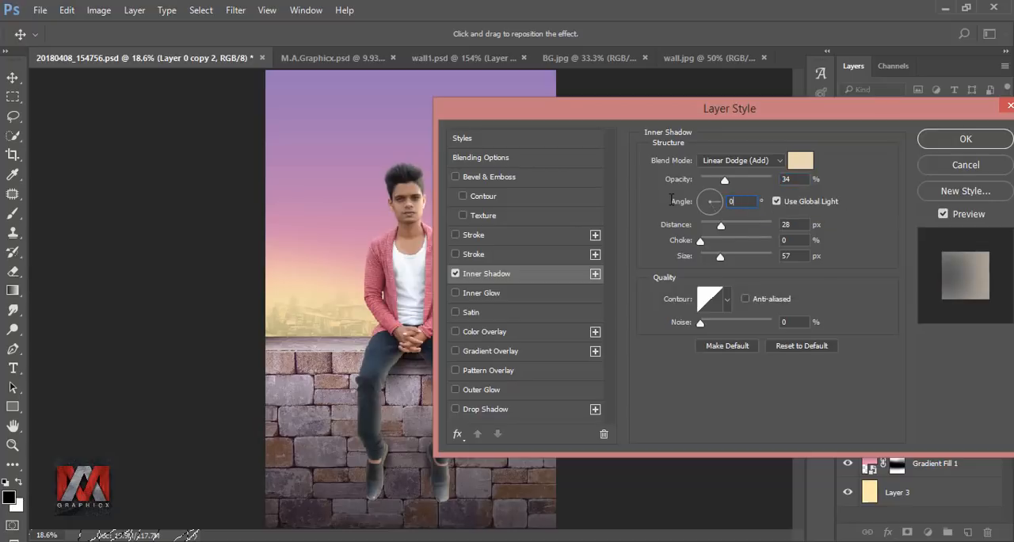
pyautogui.write('31')
pyautogui.write('62')
pyautogui.moveTo(856, 107); pyautogui.dragTo(579, 271)
pyautogui.click(705, 302)
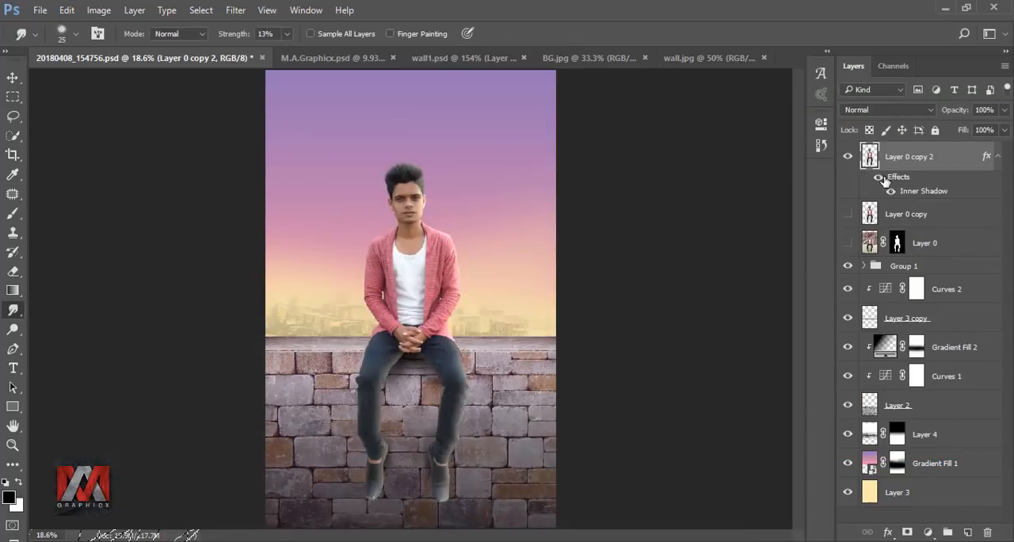
# Step: Convert the man's inner shadow effect into a separate clipped layer and compare the image with and without it
pyautogui.click(877, 177)
pyautogui.rightClick(986, 158)
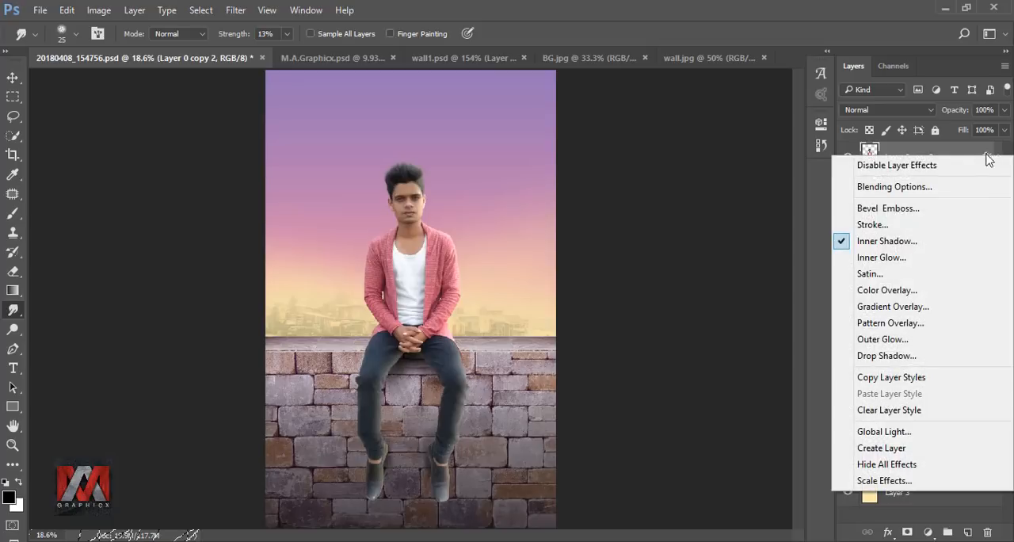
pyautogui.click(896, 450)
pyautogui.click(880, 159)
pyautogui.click(847, 157)
pyautogui.click(847, 157)
# Step: Add another Inner Shadow to Layer 0 copy 2 with a 180° angle, 34% opacity, 31 px distance and 62 px size
pyautogui.click(872, 185)
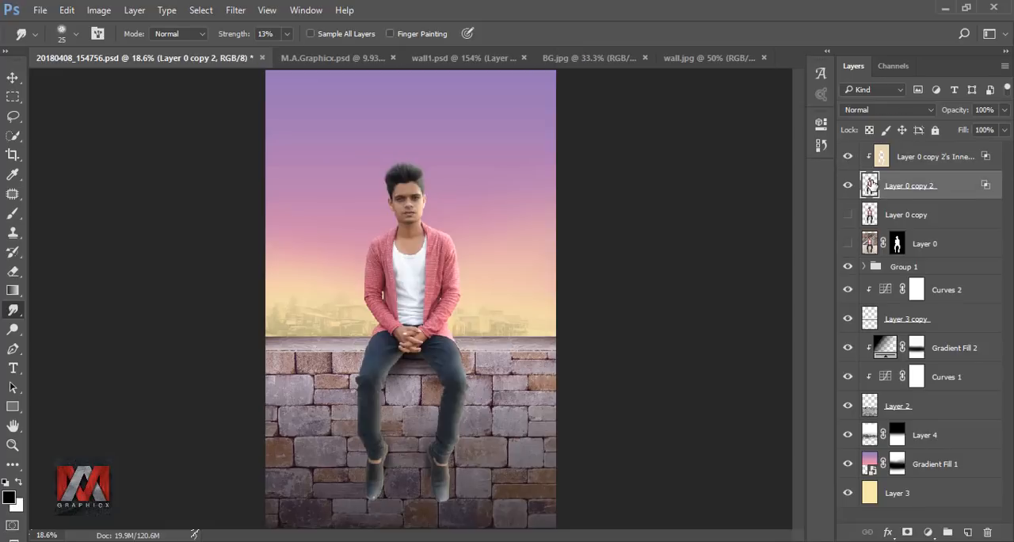
pyautogui.click(887, 532)
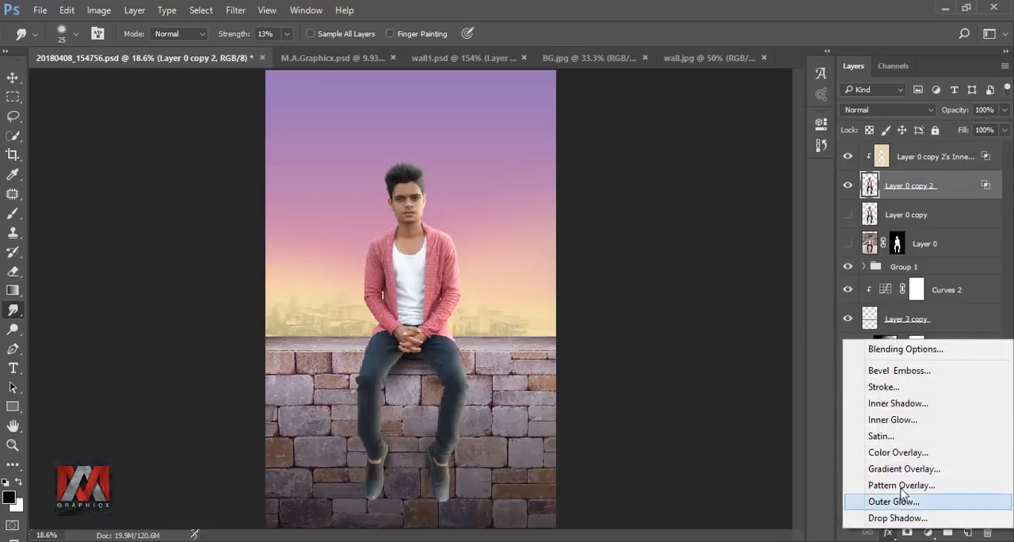
pyautogui.click(910, 404)
pyautogui.moveTo(522, 73); pyautogui.dragTo(821, 118)
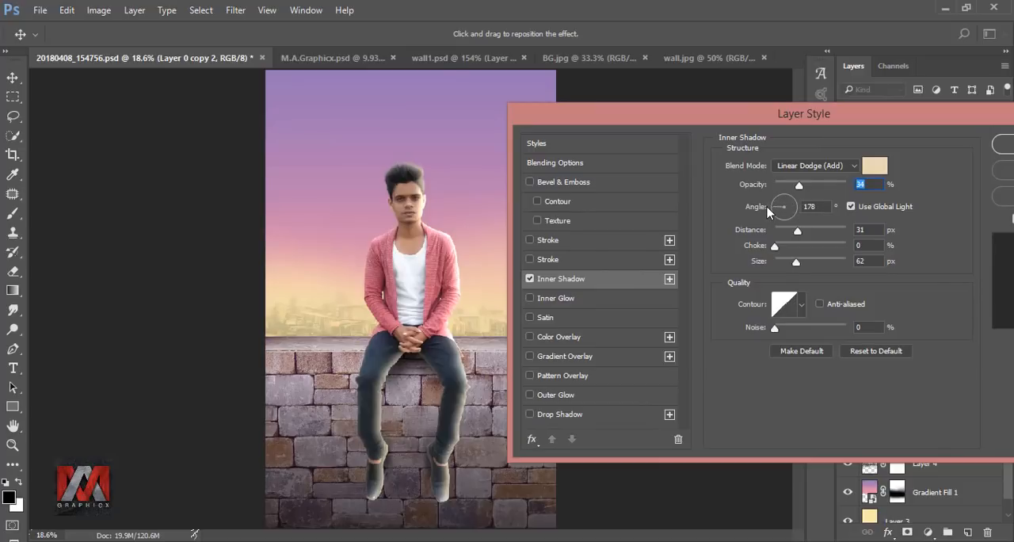
pyautogui.moveTo(767, 207); pyautogui.dragTo(768, 207)
pyautogui.write('180')
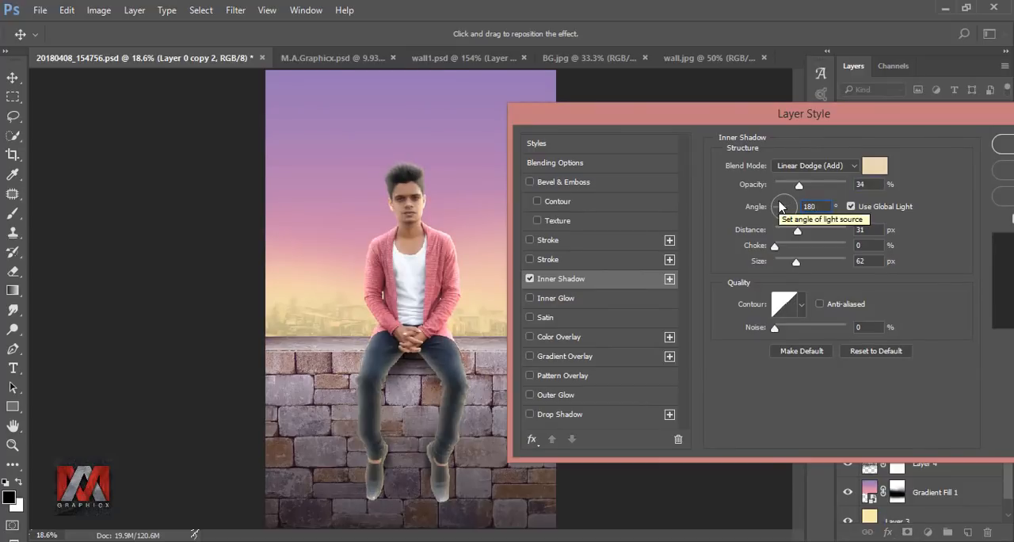
pyautogui.moveTo(808, 113); pyautogui.dragTo(654, 102)
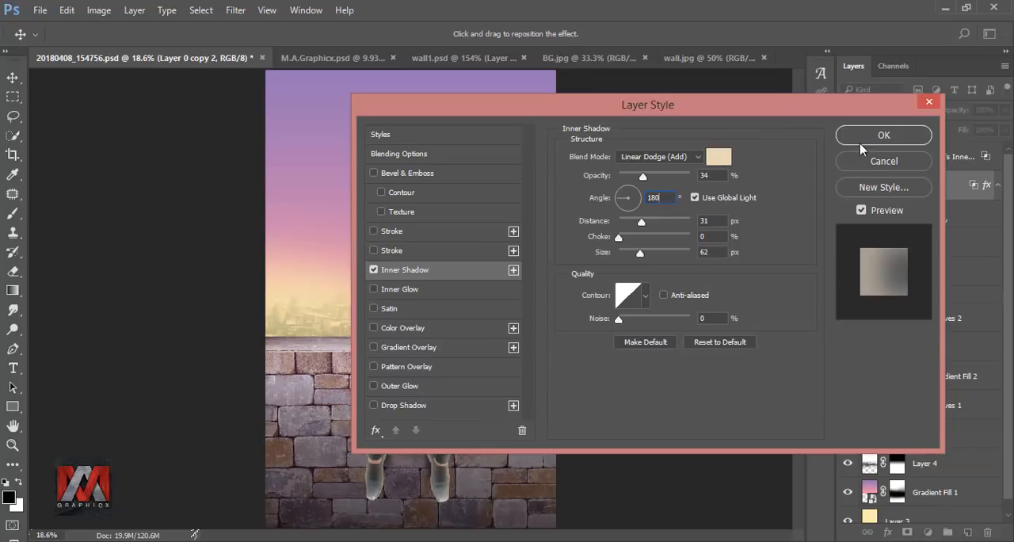
pyautogui.click(865, 139)
# Step: Convert the second inner shadow into its own clipped layer, select it and compare the image with and without it
pyautogui.rightClick(989, 185)
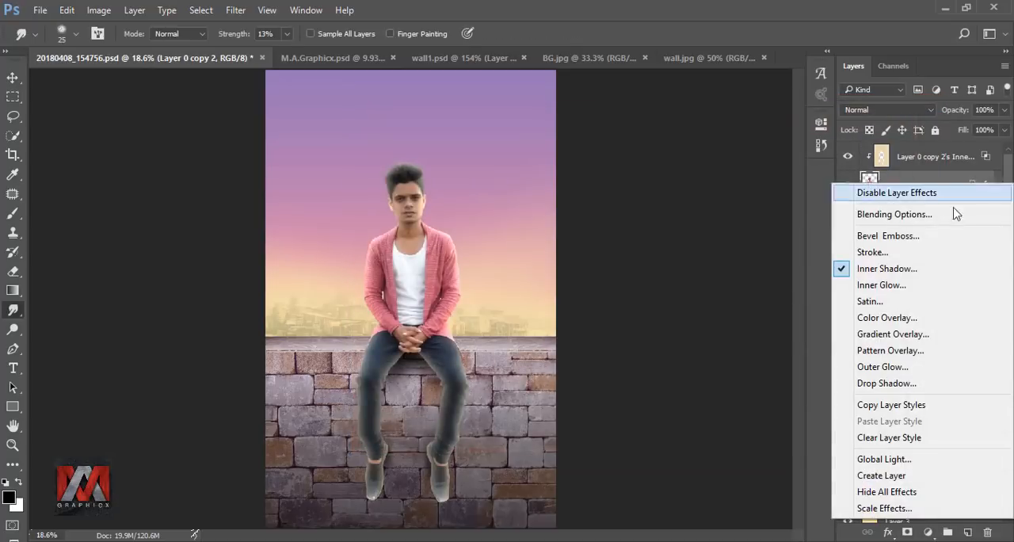
pyautogui.click(901, 476)
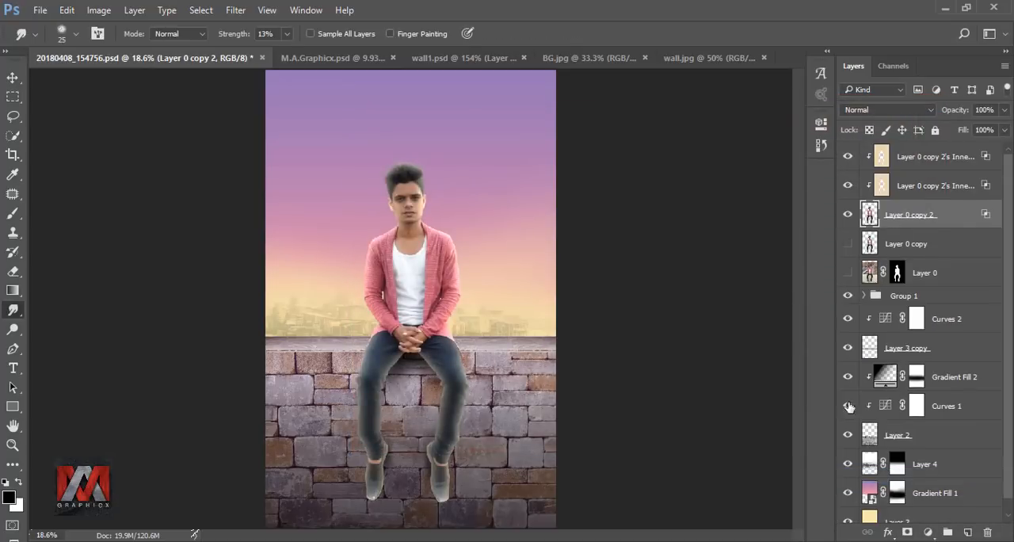
pyautogui.click(882, 192)
pyautogui.click(847, 186)
pyautogui.click(847, 186)
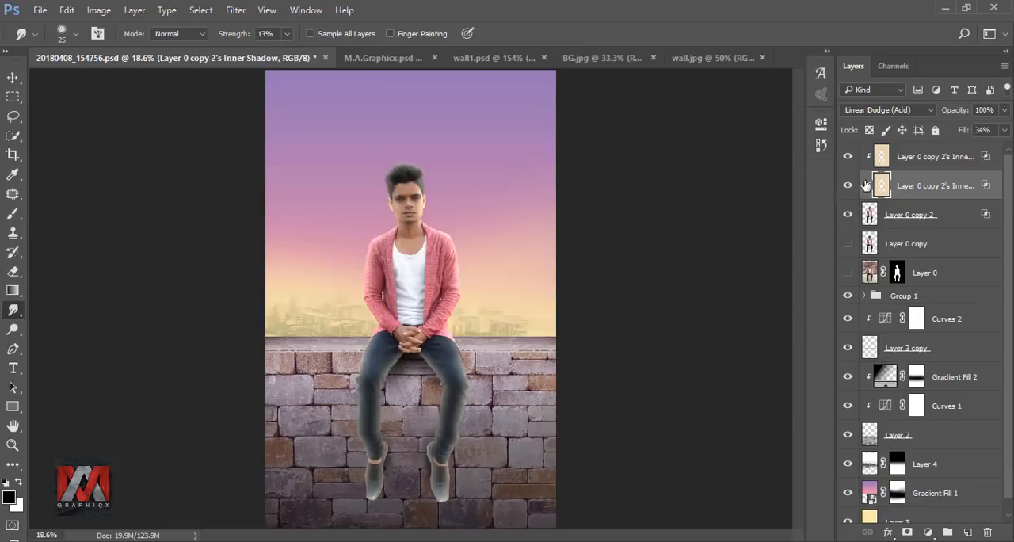
# Step: Erase excess glow from the lower inner shadow layer with a 250 px Eraser, setting its opacity to 45%
pyautogui.click(13, 272)
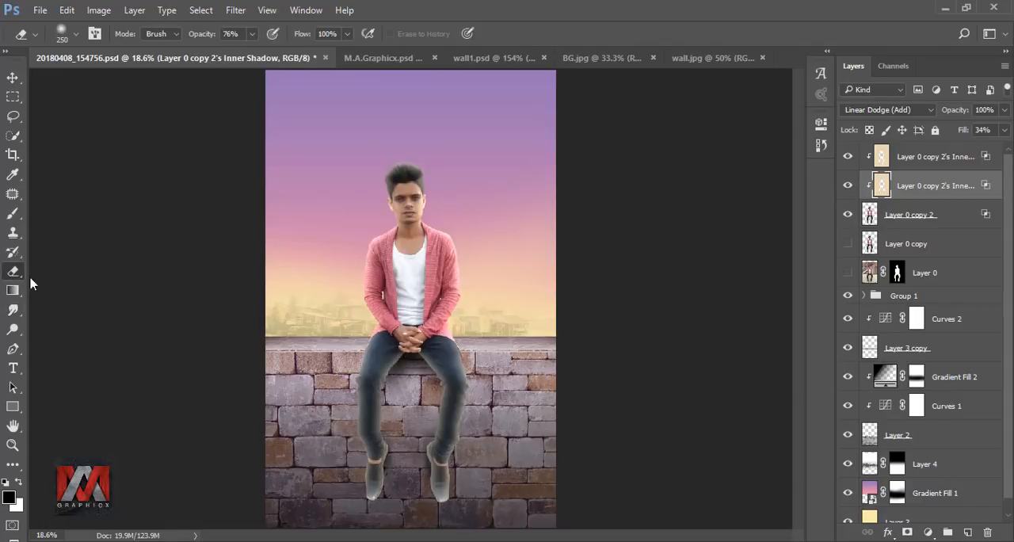
pyautogui.scroll(2, 393, 398)
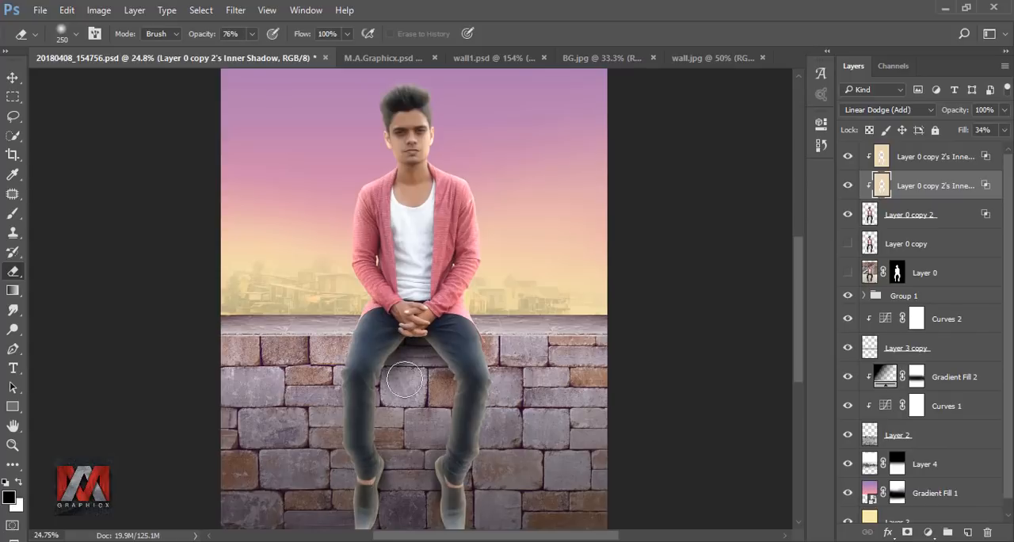
pyautogui.click(251, 35)
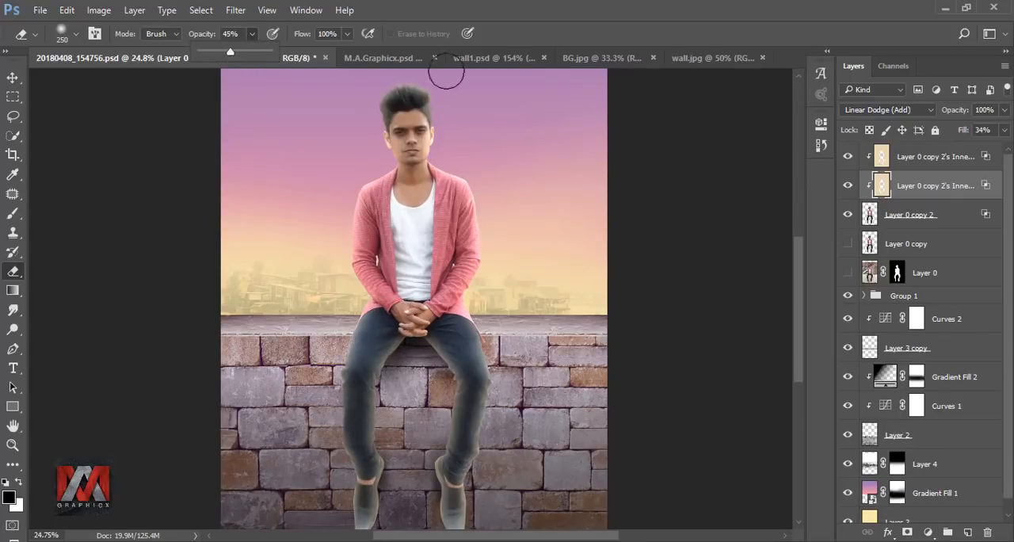
pyautogui.click(349, 76)
pyautogui.scroll(2, 408, 191)
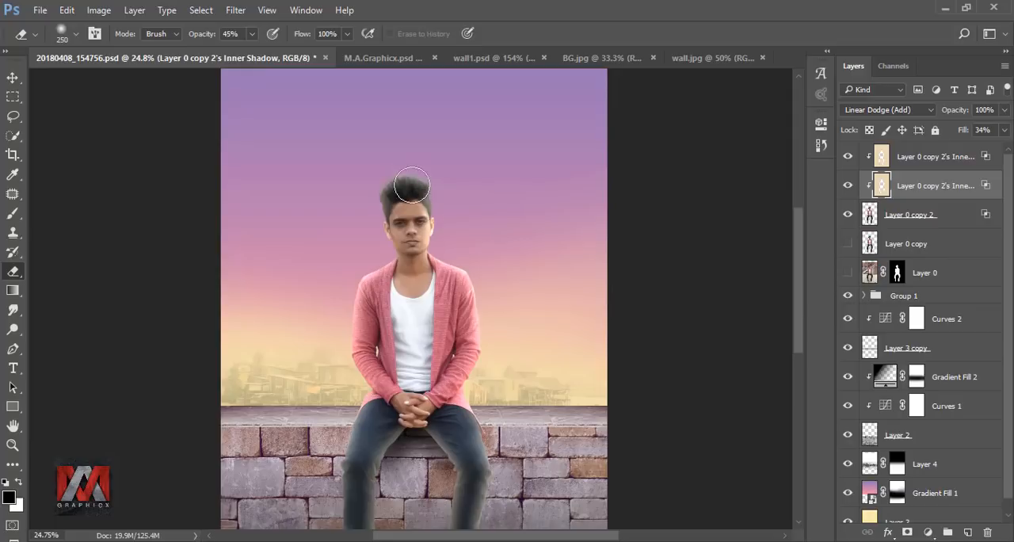
pyautogui.scroll(-3, 412, 265)
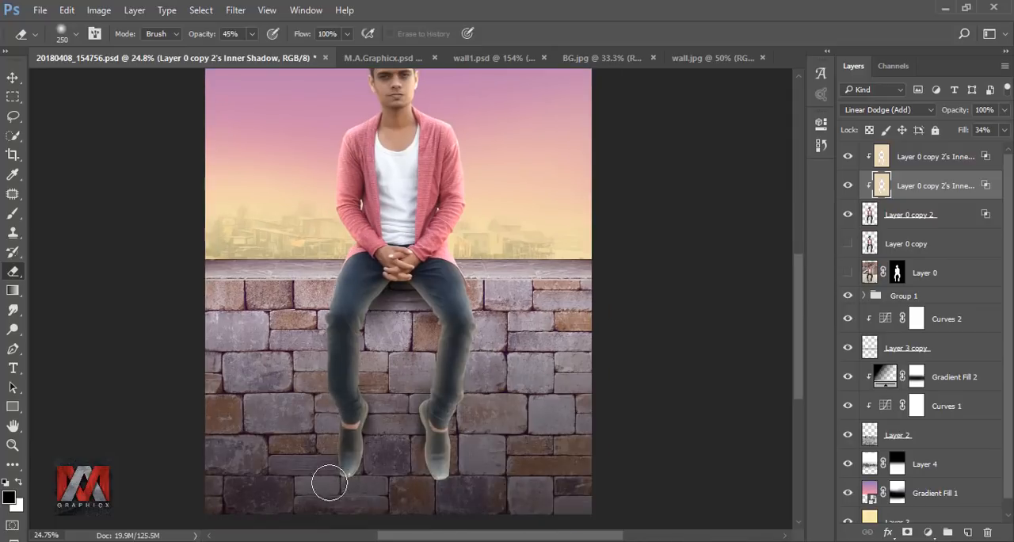
# Step: Erase the glow around the legs and shoes on the upper inner shadow layer with the 45% Eraser
pyautogui.hotkey('alt', ']')
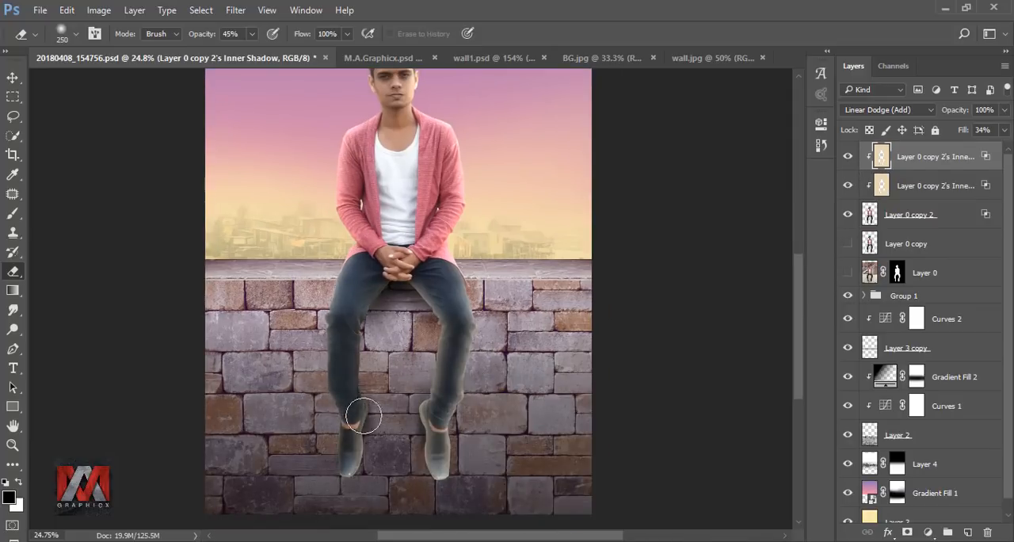
pyautogui.scroll(2, 399, 299)
pyautogui.scroll(-3, 406, 361)
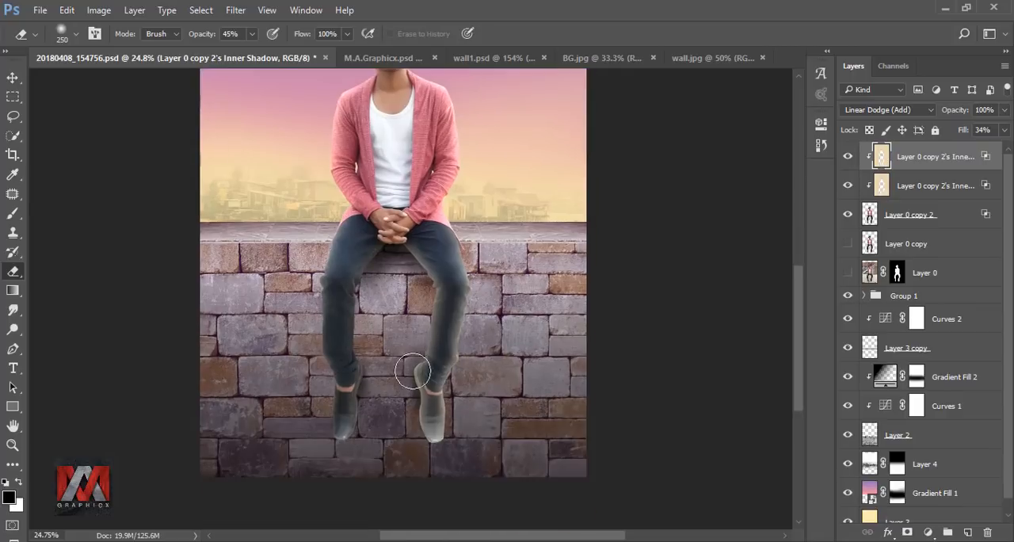
# Step: Erase the remaining glow around the shoes and face on both inner shadow layers and compare the lower one on and off
pyautogui.click(877, 185)
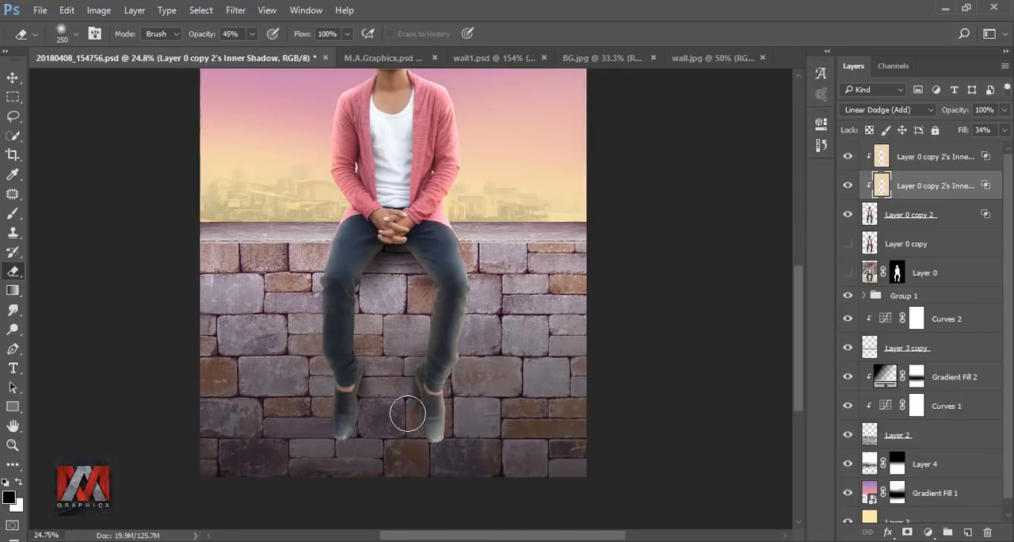
pyautogui.scroll(4, 444, 297)
pyautogui.hotkey('alt', ']')
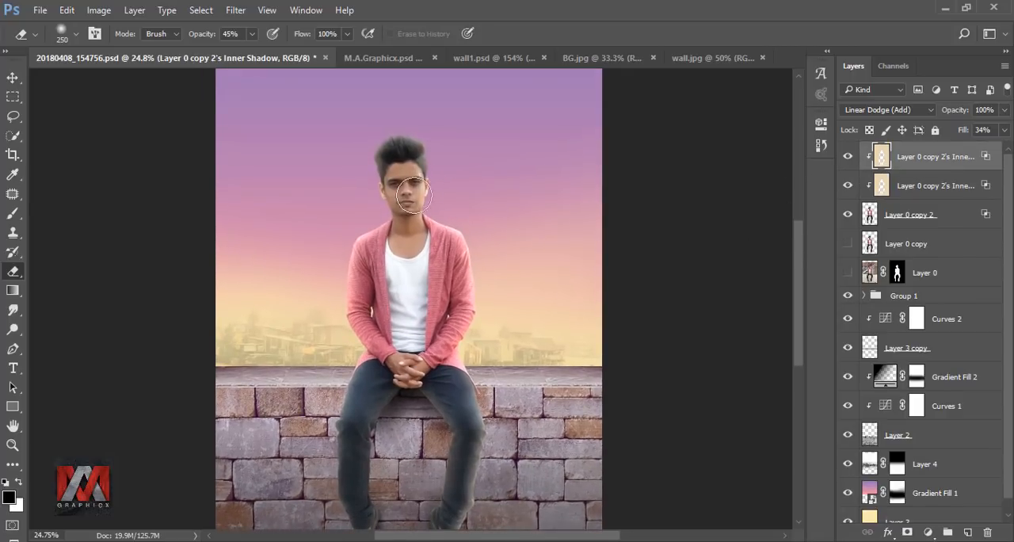
pyautogui.scroll(-4, 391, 212)
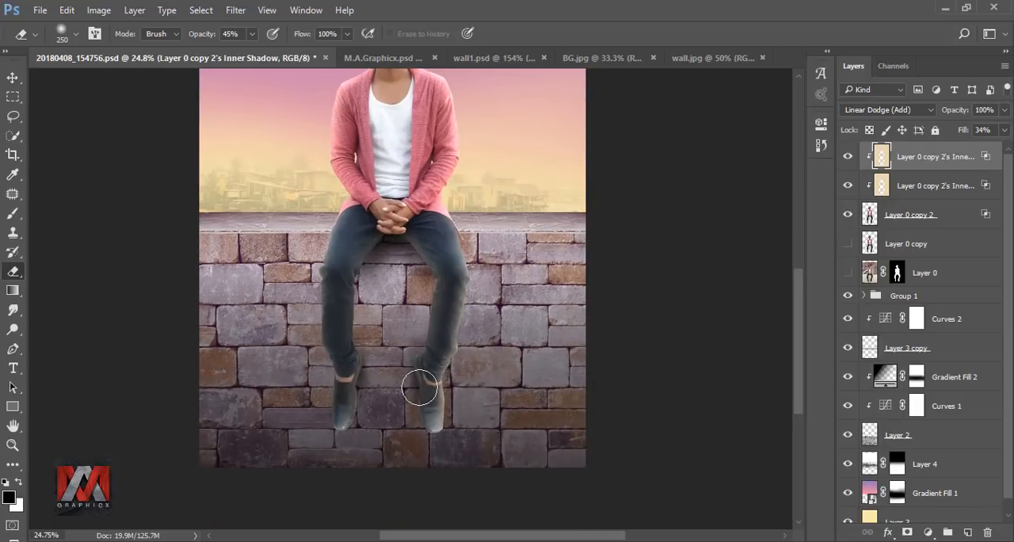
pyautogui.hotkey('ctrl', '0')
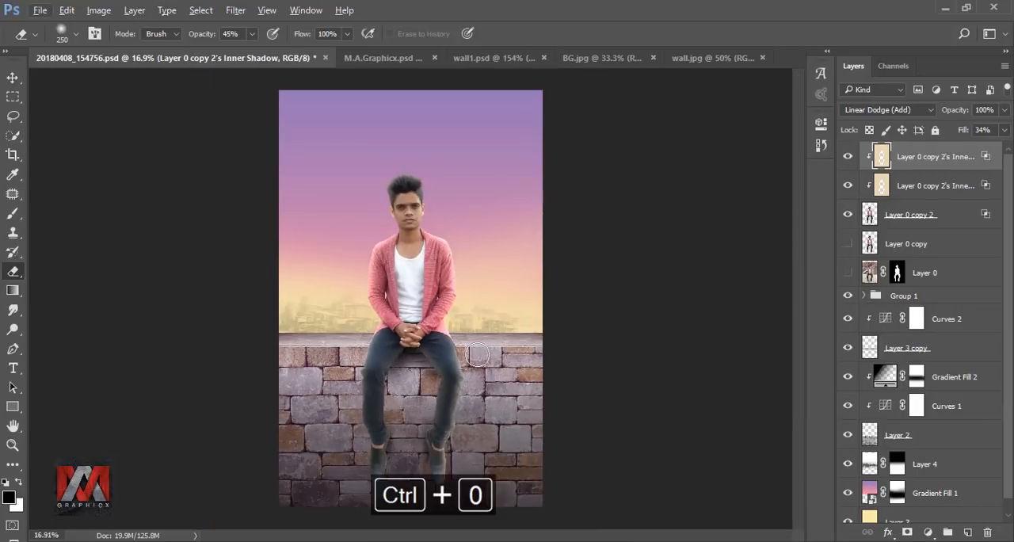
pyautogui.click(881, 185)
pyautogui.click(846, 186)
pyautogui.click(846, 185)
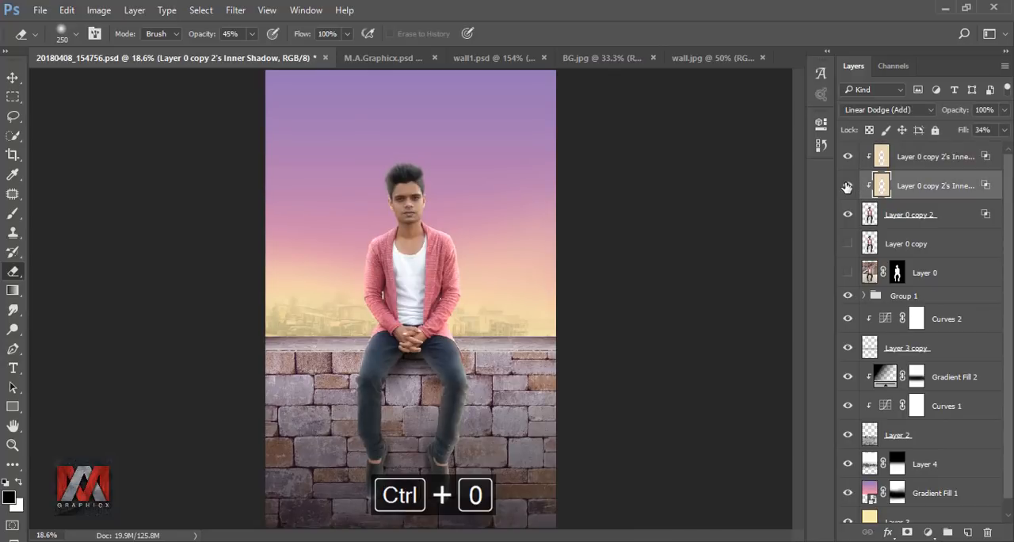
# Step: Add a reversed radial black-to-transparent Gradient Fill at 297% scale above the upper inner shadow layer and compare it on and off
pyautogui.click(881, 157)
pyautogui.click(930, 531)
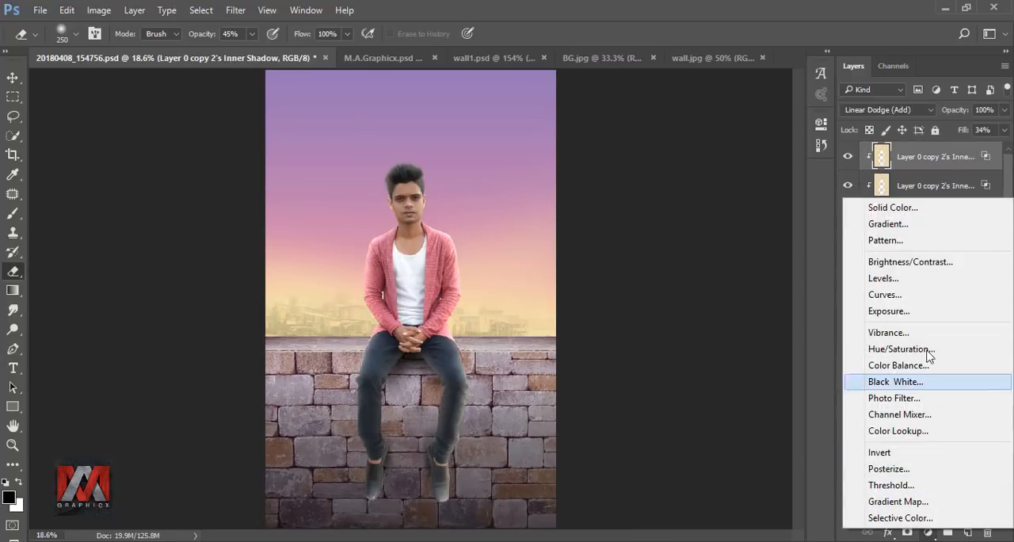
pyautogui.click(910, 228)
pyautogui.click(810, 202)
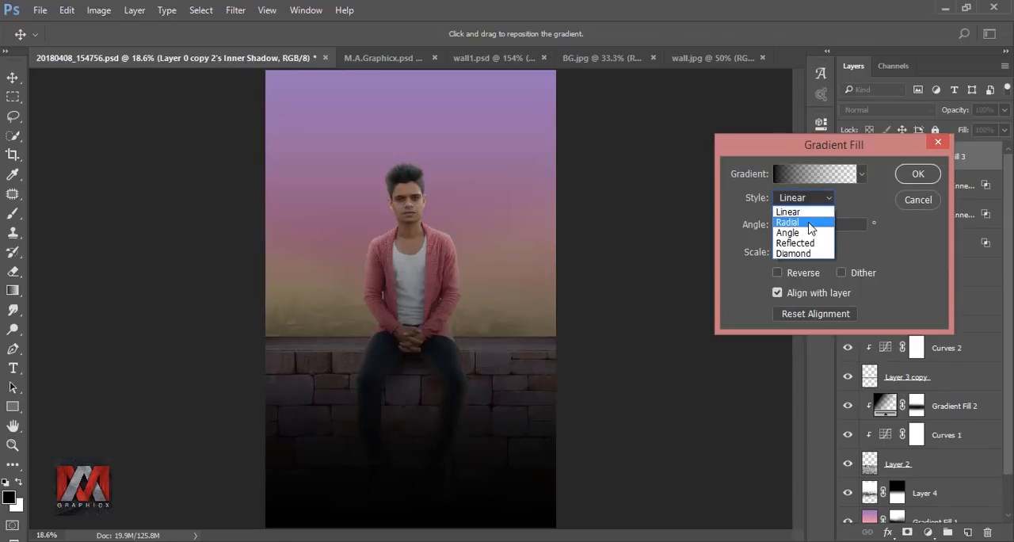
pyautogui.click(792, 213)
pyautogui.click(800, 276)
pyautogui.moveTo(513, 273); pyautogui.dragTo(507, 258)
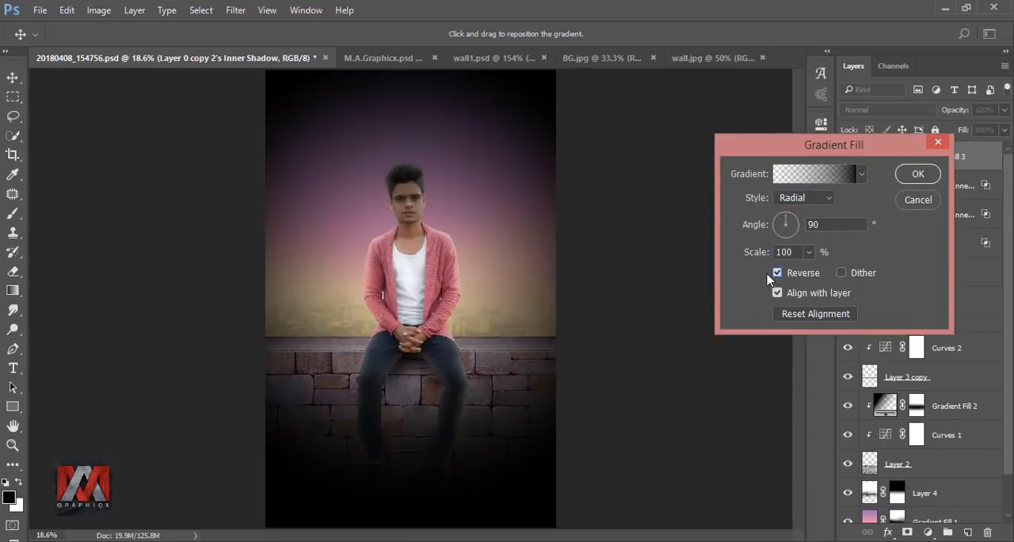
pyautogui.moveTo(814, 274); pyautogui.dragTo(824, 274)
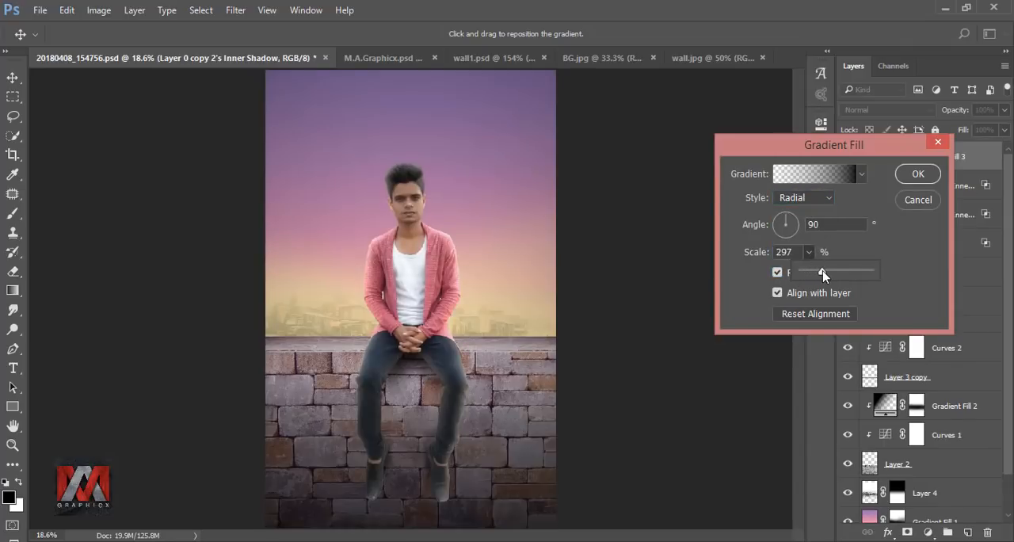
pyautogui.click(918, 173)
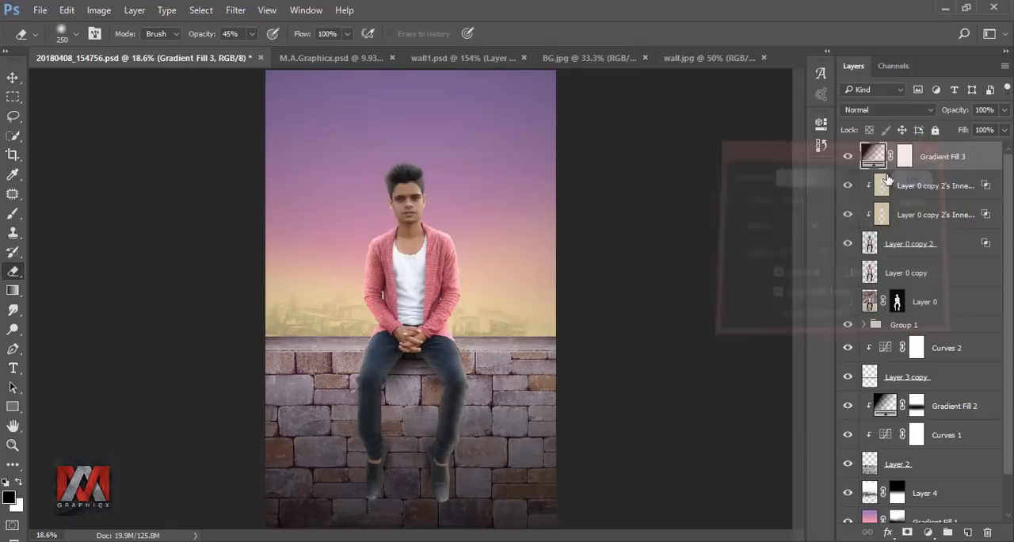
pyautogui.click(849, 155)
pyautogui.click(849, 156)
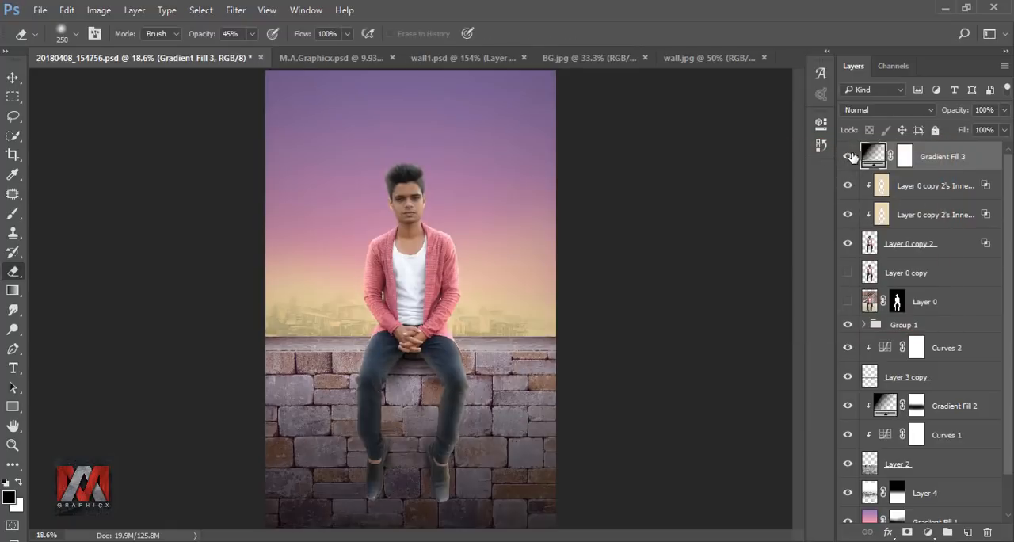
# Step: Paint black on the vignette gradient's mask over the man's head and upper body with a 1700 px brush, then compare the vignette
pyautogui.click(905, 156)
pyautogui.press('b')
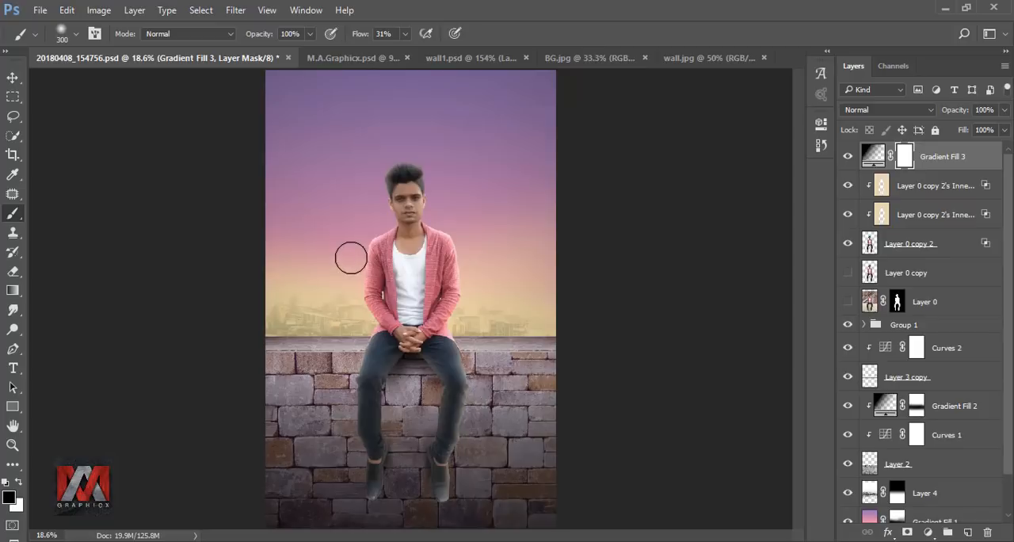
pyautogui.press(']')
pyautogui.press(']')
pyautogui.press(']')
pyautogui.press(']')
pyautogui.press(']')
pyautogui.press(']')
pyautogui.press(']')
pyautogui.press(']')
pyautogui.press(']')
pyautogui.press(']')
pyautogui.press(']')
pyautogui.press(']')
pyautogui.press(']')
pyautogui.press(']')
pyautogui.press(']')
pyautogui.press(']')
pyautogui.press(']')
pyautogui.press(']')
pyautogui.press(']')
pyautogui.press(']')
pyautogui.press('[')
pyautogui.press('[')
pyautogui.press('[')
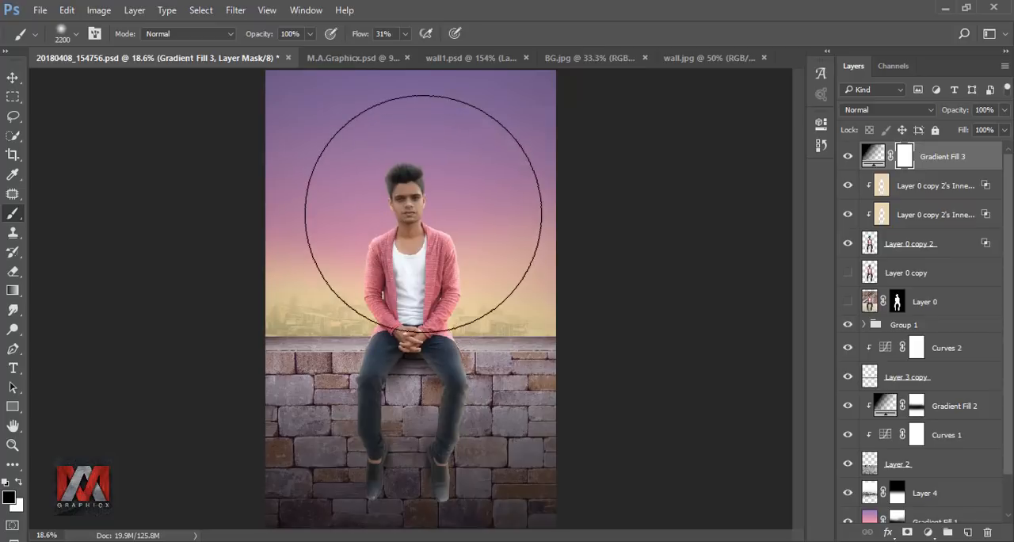
pyautogui.press('[')
pyautogui.press('[')
pyautogui.press('[')
pyautogui.press('[')
pyautogui.click(410, 231)
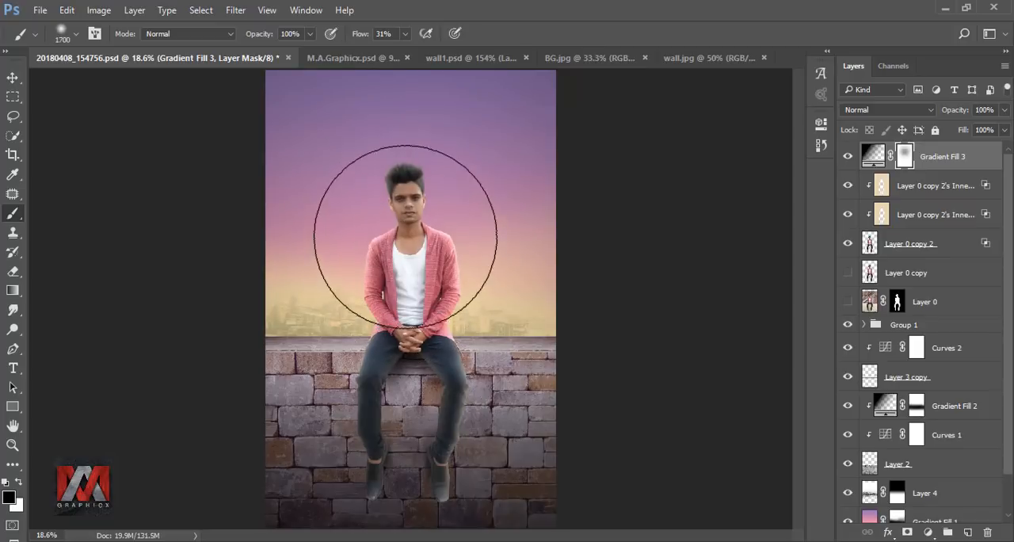
pyautogui.moveTo(413, 207); pyautogui.dragTo(401, 259)
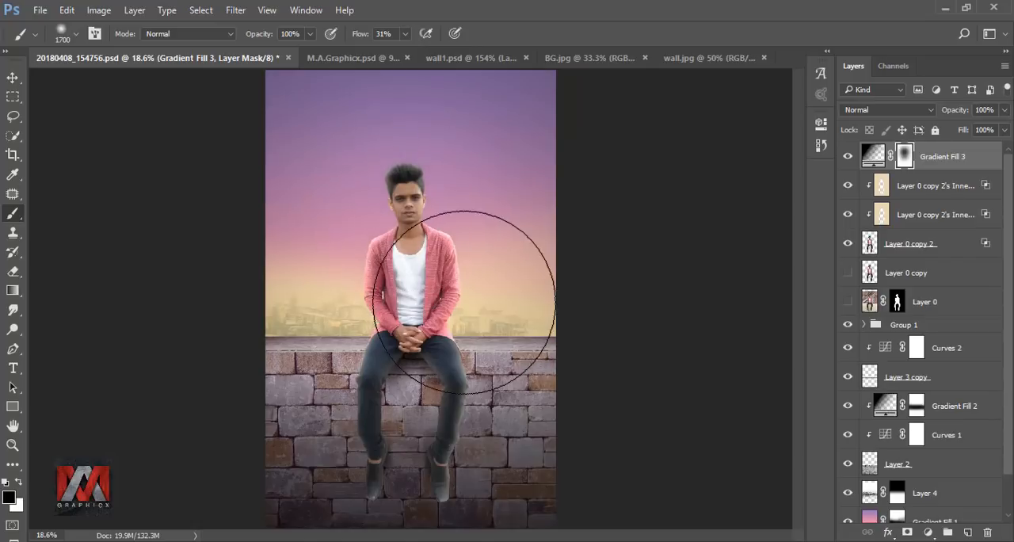
pyautogui.click(849, 158)
pyautogui.click(848, 158)
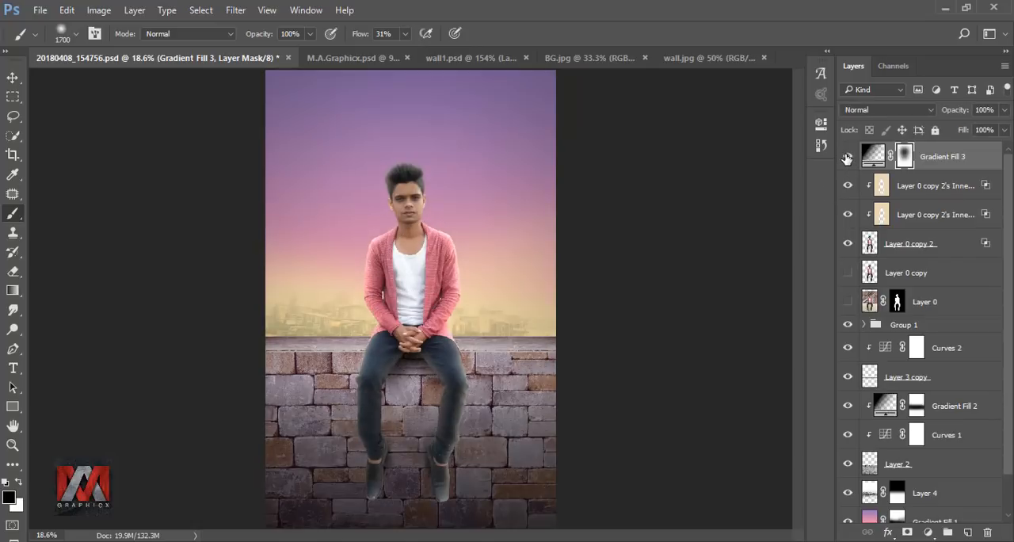
# Step: Stamp all visible layers into a new layer and apply Viveza 2 with contrast 12%, saturation 10% and structure 7%
pyautogui.hotkey('ctrl', 'shift', 'alt', 'e')
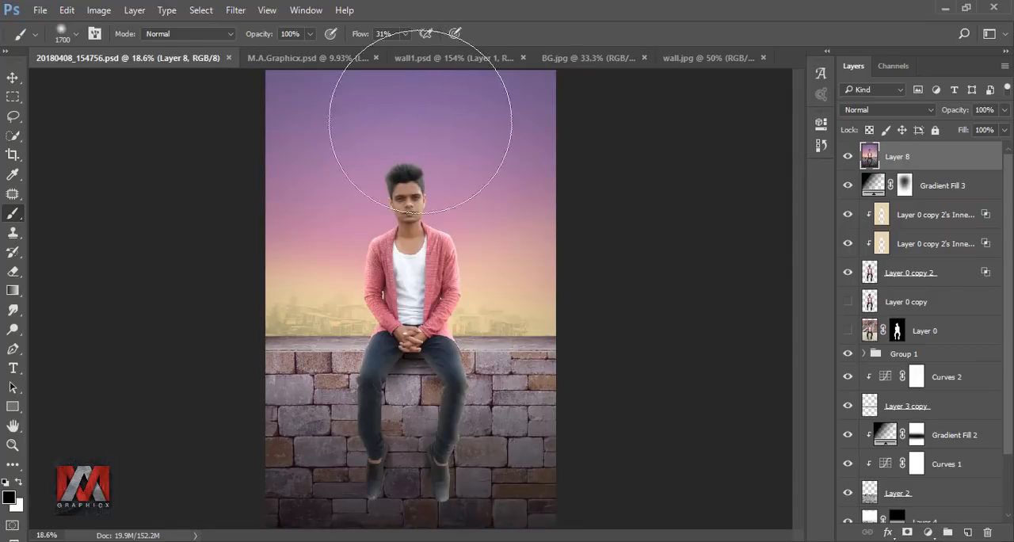
pyautogui.click(235, 10)
pyautogui.moveTo(380, 324)
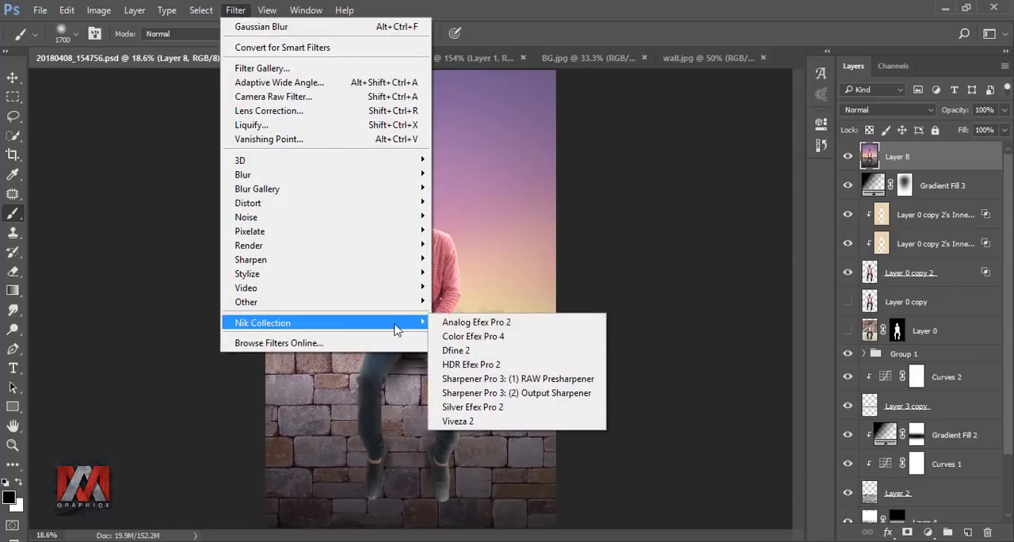
pyautogui.click(502, 421)
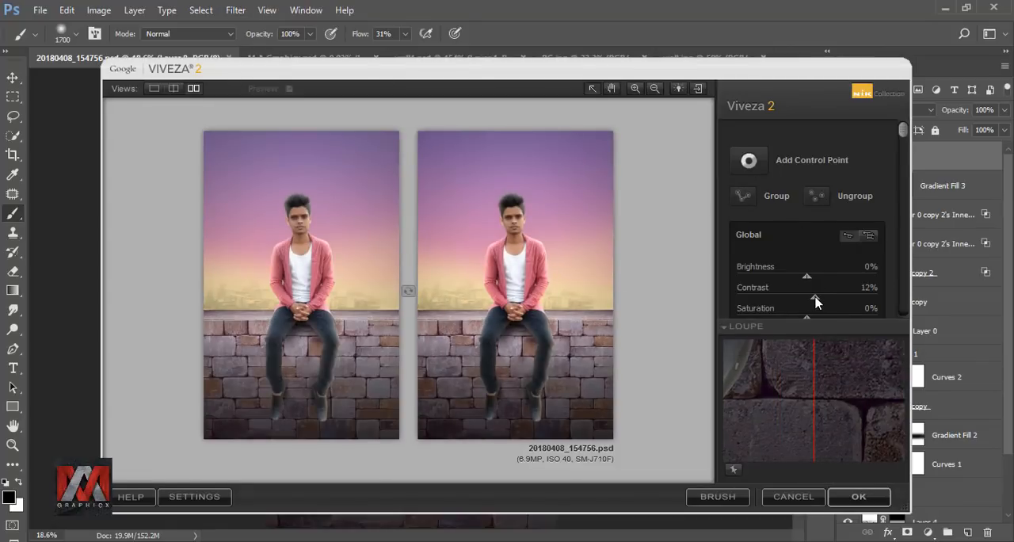
pyautogui.moveTo(904, 129); pyautogui.dragTo(900, 183)
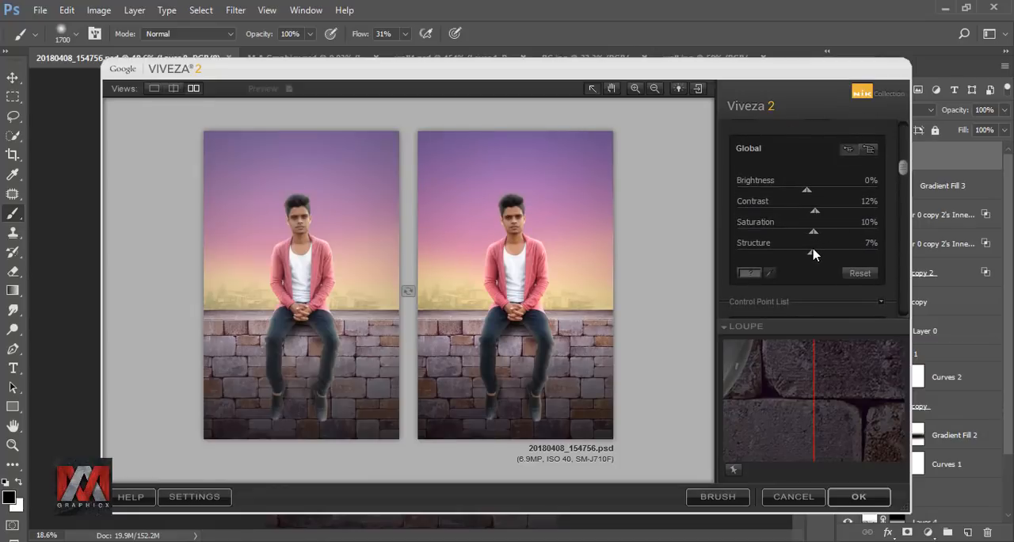
pyautogui.click(843, 496)
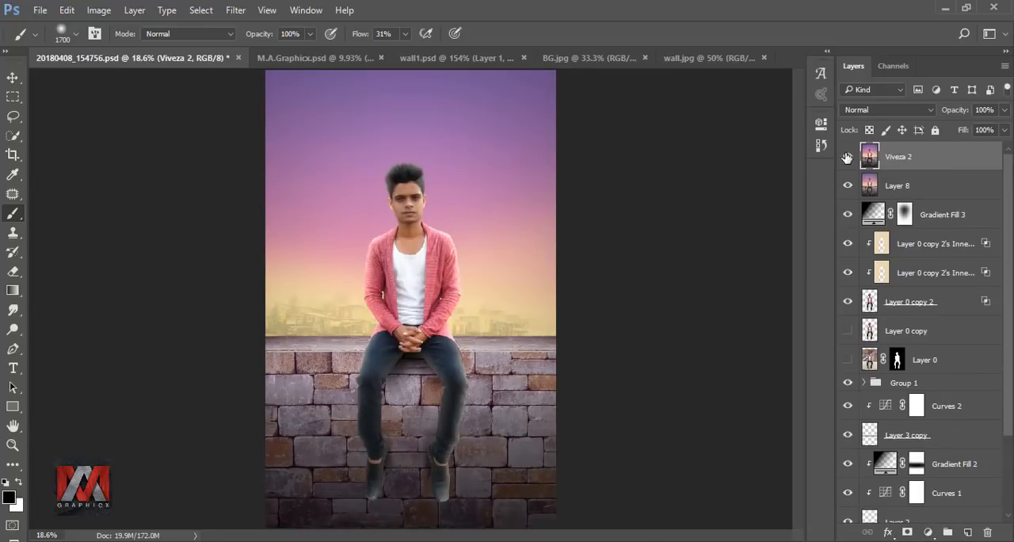
# Step: Add a Selective Color adjustment above the Viveza 2 layer and set Black to +8% for the Blacks
pyautogui.click(928, 532)
pyautogui.click(902, 519)
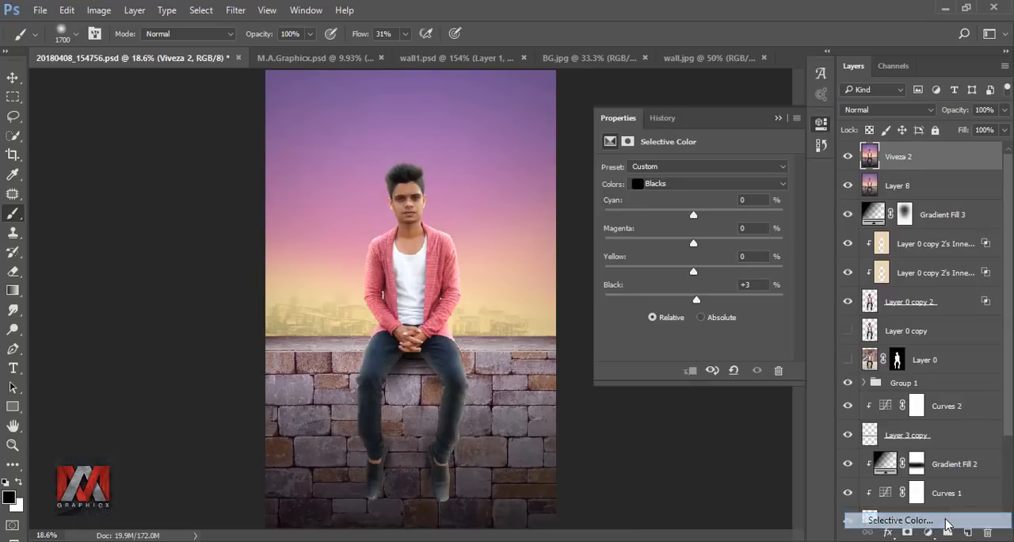
pyautogui.click(688, 183)
pyautogui.click(687, 296)
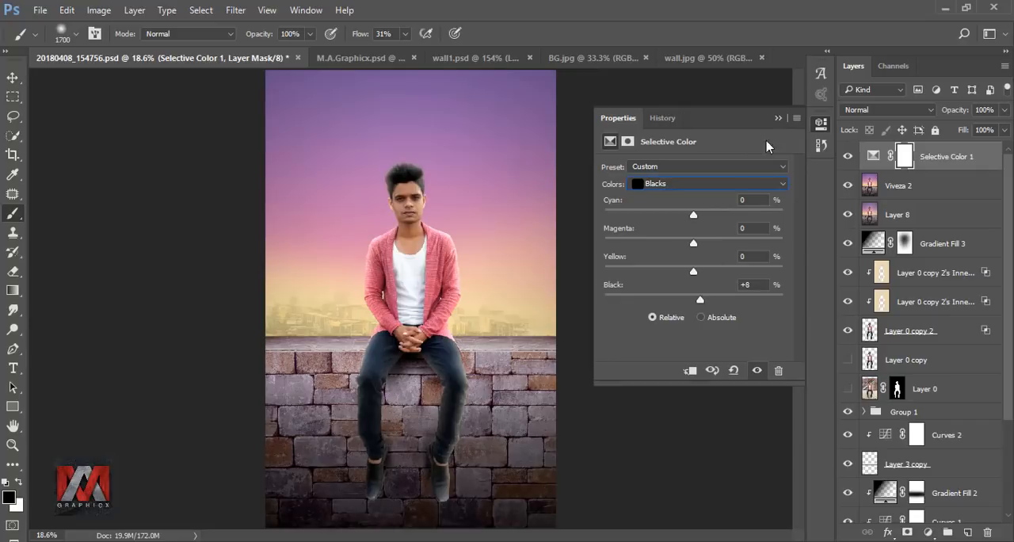
# Step: Set Black to -97% for the Yellows in the Selective Color adjustment and compare it on and off
pyautogui.click(686, 183)
pyautogui.click(686, 208)
pyautogui.moveTo(649, 303); pyautogui.dragTo(607, 303)
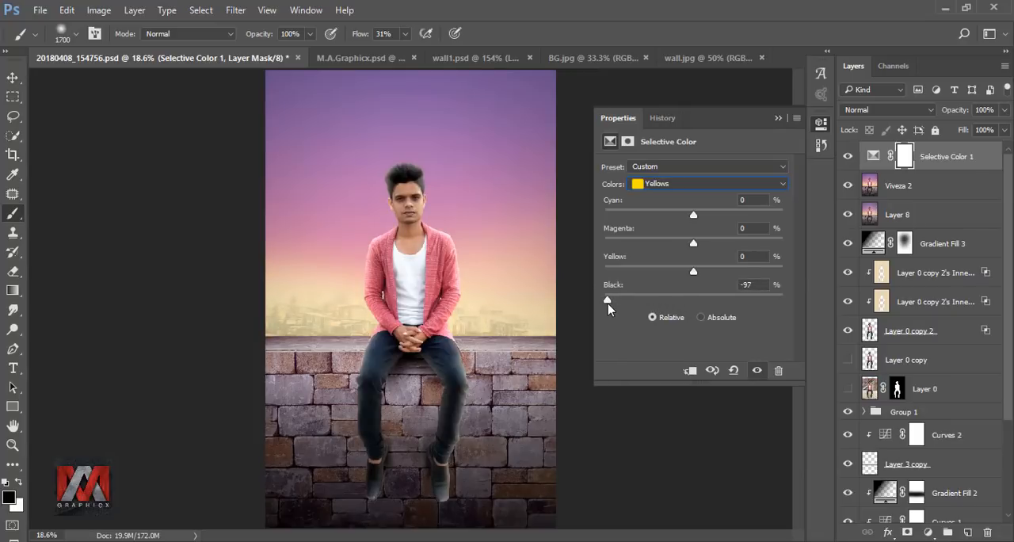
pyautogui.click(779, 119)
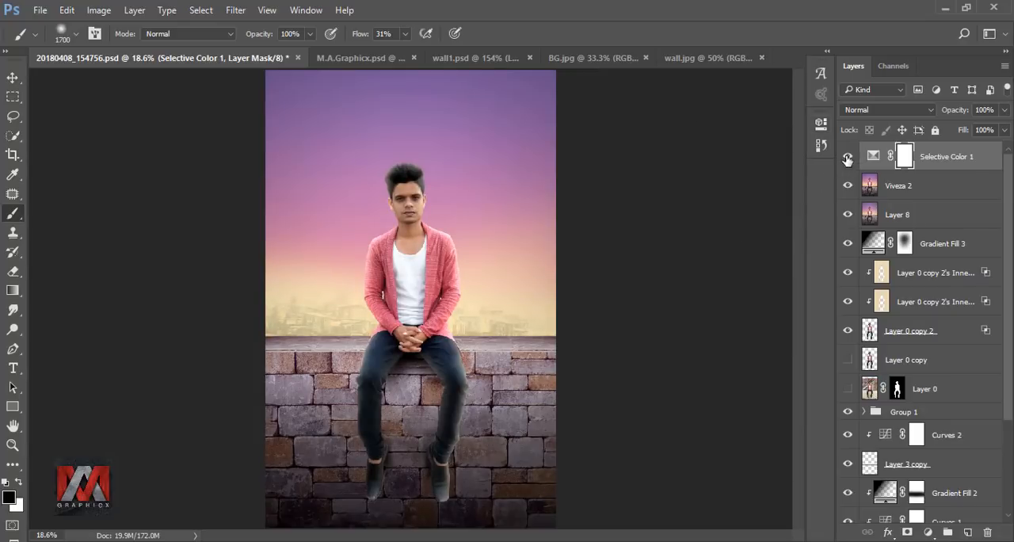
pyautogui.click(848, 157)
pyautogui.click(847, 156)
# Step: Mask the Selective Color effect off the yellow skyline on both sides of the man with a 400 px black brush, then compare
pyautogui.press('[')
pyautogui.press('[')
pyautogui.press('[')
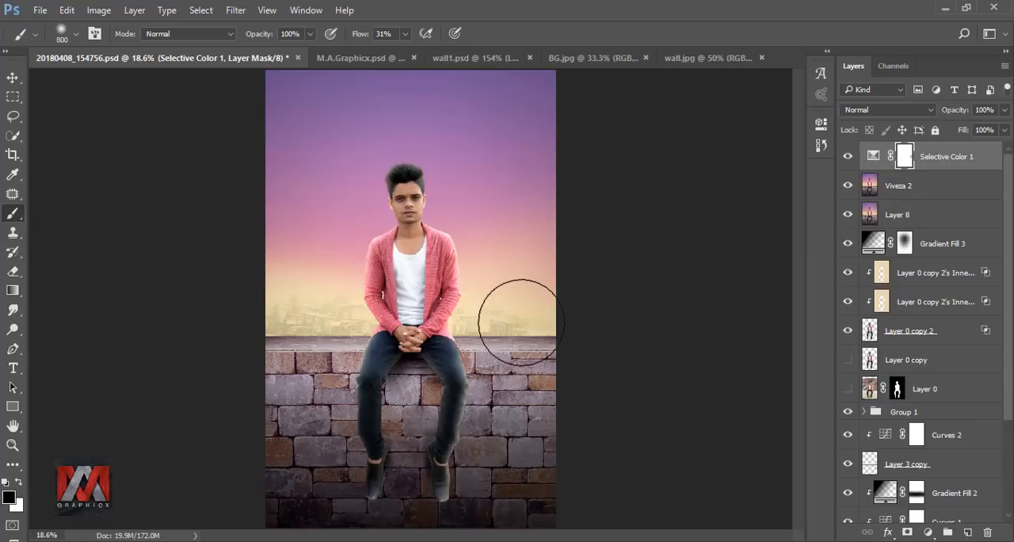
pyautogui.press('[')
pyautogui.moveTo(478, 331)
pyautogui.mouseDown()
pyautogui.moveTo(464, 327)
pyautogui.moveTo(483, 324)
pyautogui.moveTo(481, 302)
pyautogui.mouseUp()
pyautogui.moveTo(348, 284)
pyautogui.mouseDown()
pyautogui.moveTo(363, 306)
pyautogui.moveTo(356, 335)
pyautogui.moveTo(352, 307)
pyautogui.mouseUp()
pyautogui.moveTo(301, 279)
pyautogui.mouseDown()
pyautogui.moveTo(339, 306)
pyautogui.moveTo(369, 303)
pyautogui.moveTo(326, 318)
pyautogui.moveTo(363, 321)
pyautogui.moveTo(346, 349)
pyautogui.mouseUp()
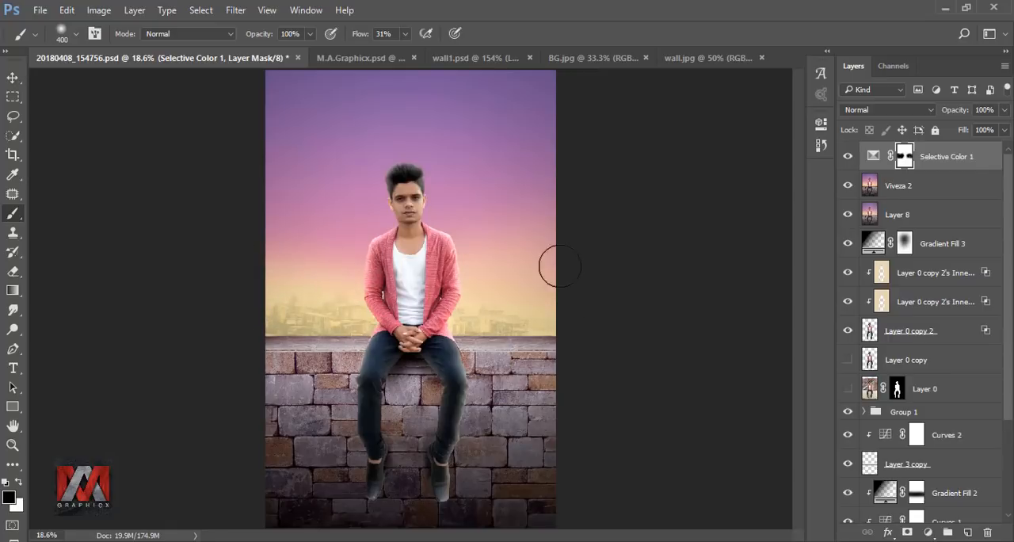
pyautogui.click(848, 156)
pyautogui.click(849, 156)
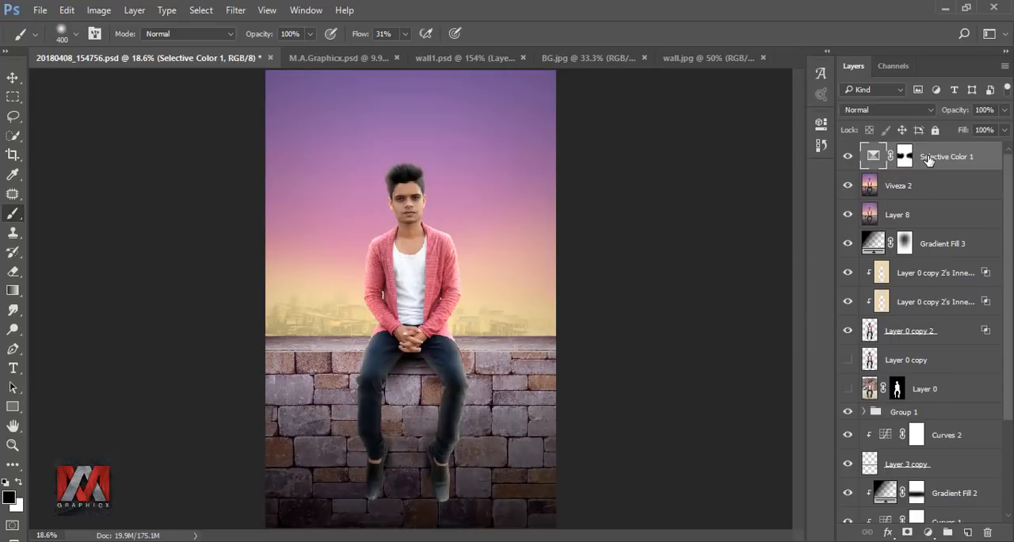
# Step: Stamp all visible layers into a new layer and add a layer above it filled with 50% Gray
pyautogui.hotkey('ctrl', 'shift', 'alt', 'e')
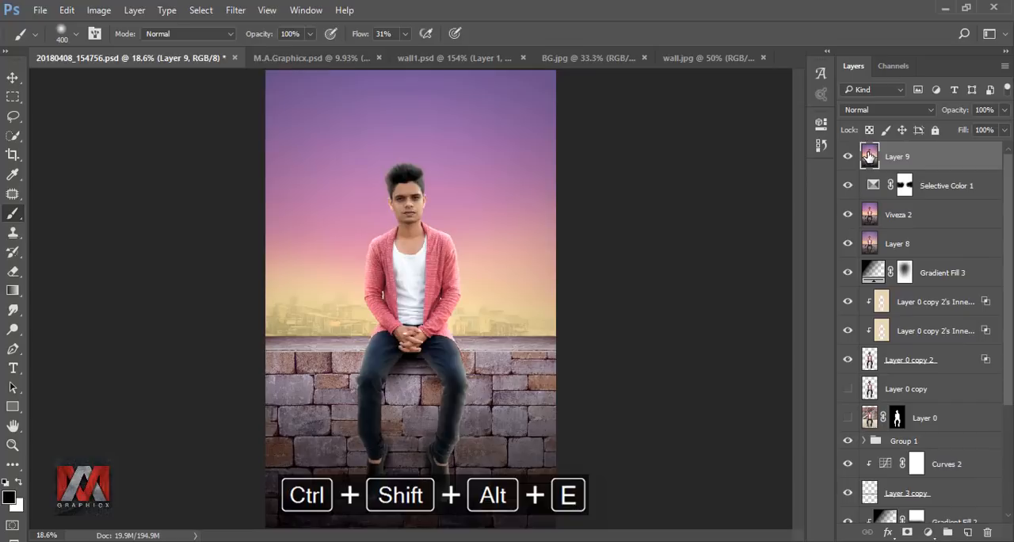
pyautogui.click(970, 532)
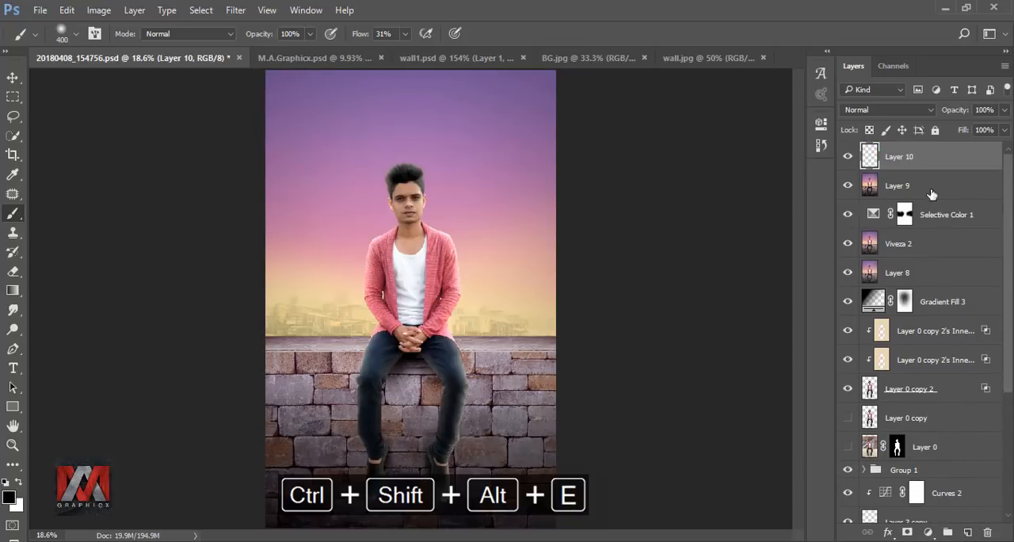
pyautogui.hotkey('shift', 'F5')
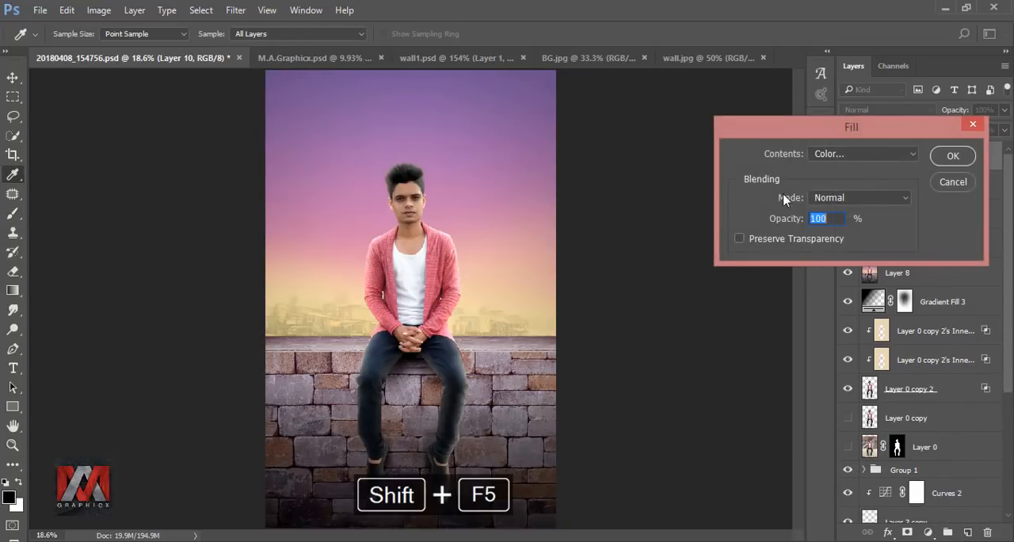
pyautogui.click(848, 155)
pyautogui.click(858, 263)
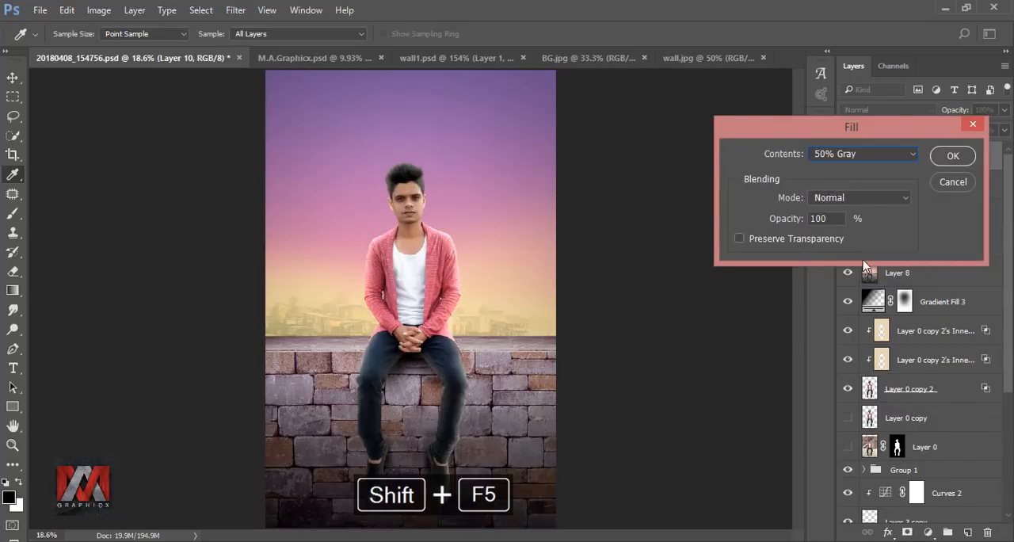
pyautogui.click(951, 156)
# Step: Set the gray layer's blend mode to Overlay and compare the image with and without it
pyautogui.press('b')
pyautogui.click(886, 110)
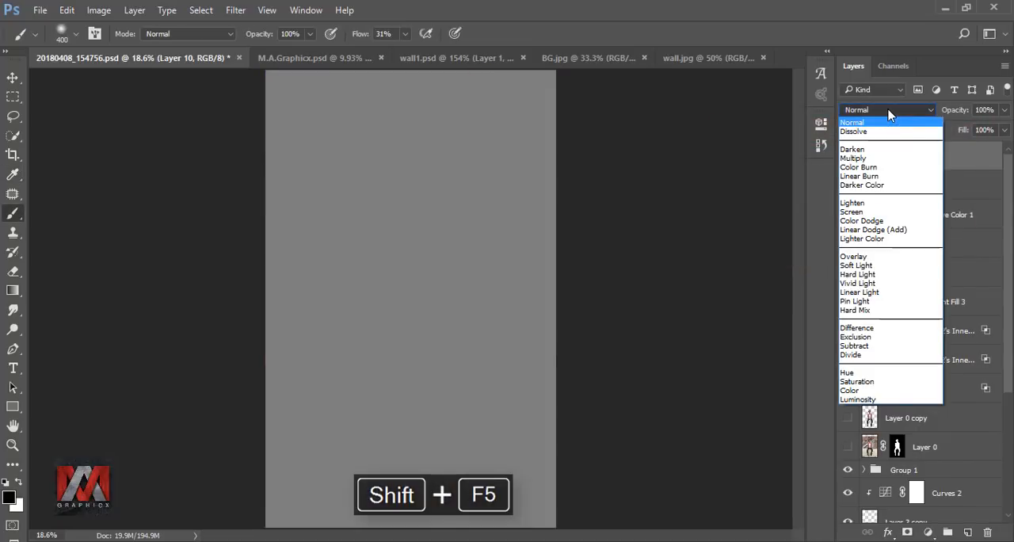
pyautogui.click(880, 256)
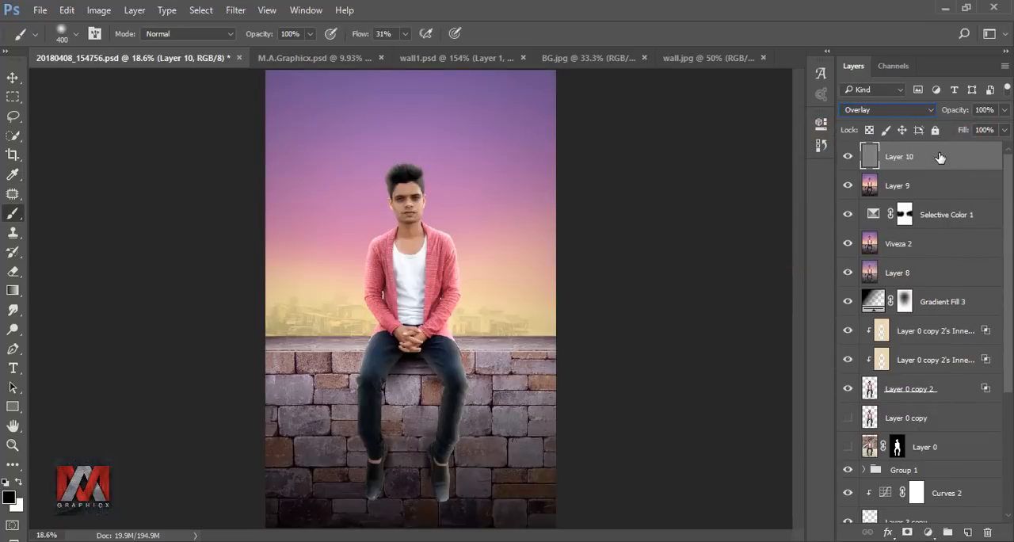
pyautogui.click(848, 157)
pyautogui.click(849, 158)
# Step: Lighten the forehead on the gray Overlay layer using the Dodge tool with Midtones range and 28% exposure
pyautogui.click(22, 331)
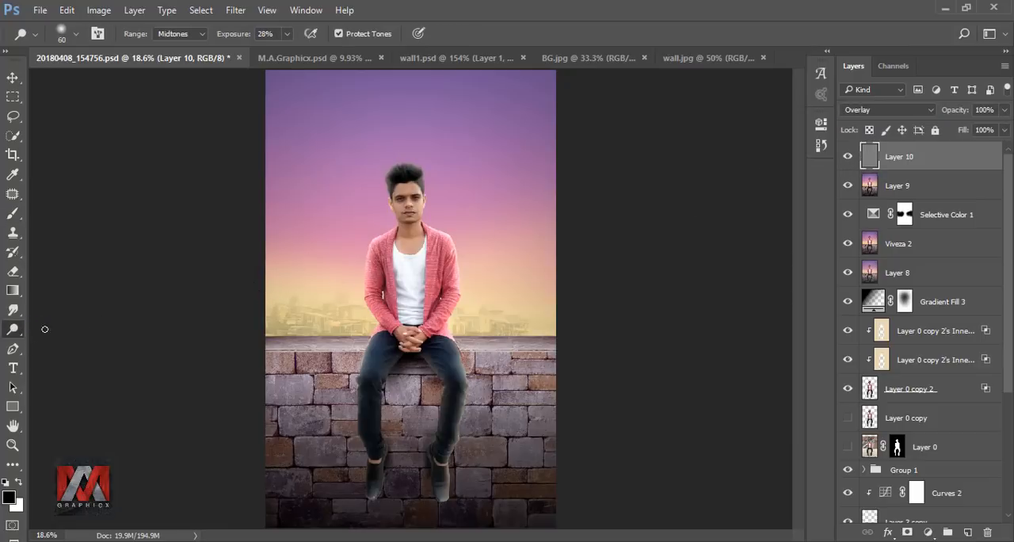
pyautogui.rightClick(16, 332)
pyautogui.click(80, 331)
pyautogui.scroll(6, 402, 188)
pyautogui.scroll(5, 421, 213)
pyautogui.press('[')
pyautogui.press('[')
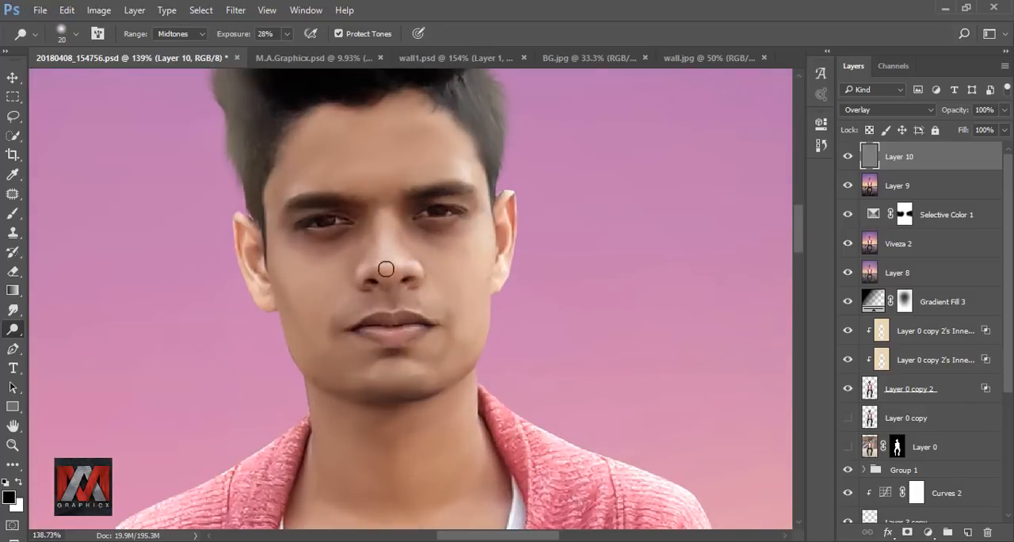
pyautogui.press(']')
pyautogui.press(']')
pyautogui.press(']')
pyautogui.press(']')
pyautogui.press(']')
pyautogui.moveTo(422, 151); pyautogui.dragTo(353, 156)
# Step: Reduce the Dodge exposure to 15% and lighten the cheeks with a smaller brush
pyautogui.press('[')
pyautogui.press('[')
pyautogui.press('[')
pyautogui.press('[')
pyautogui.click(287, 35)
pyautogui.click(445, 252)
pyautogui.moveTo(335, 263); pyautogui.dragTo(325, 312)
pyautogui.press('[')
# Step: Dodge the neck and chest on the gray layer, enlarging the brush to 80 px, and check the whole image
pyautogui.moveTo(532, 412); pyautogui.dragTo(505, 218)
pyautogui.press(']')
pyautogui.press(']')
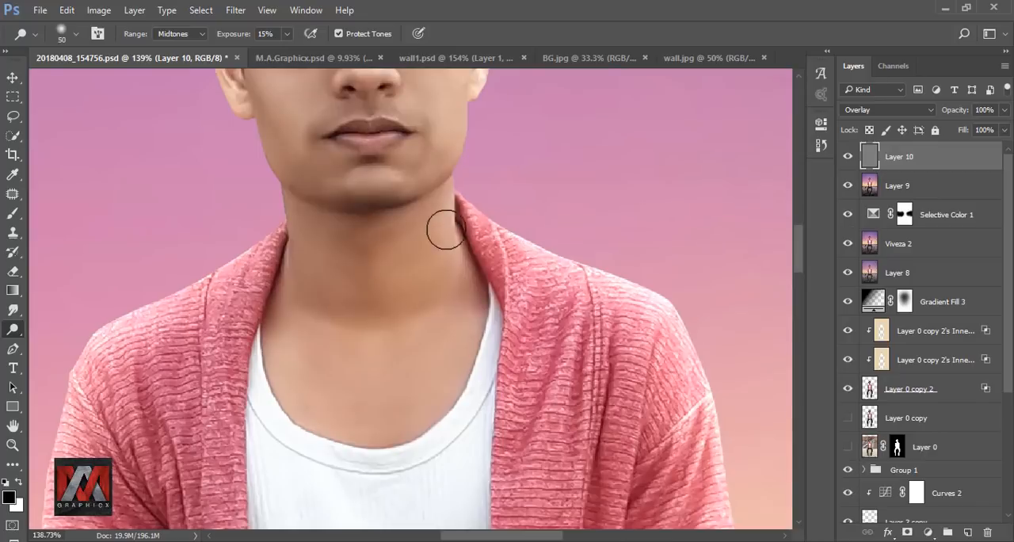
pyautogui.press(']')
pyautogui.press(']')
pyautogui.press(']')
pyautogui.scroll(-5, 376, 254)
pyautogui.scroll(-2, 390, 242)
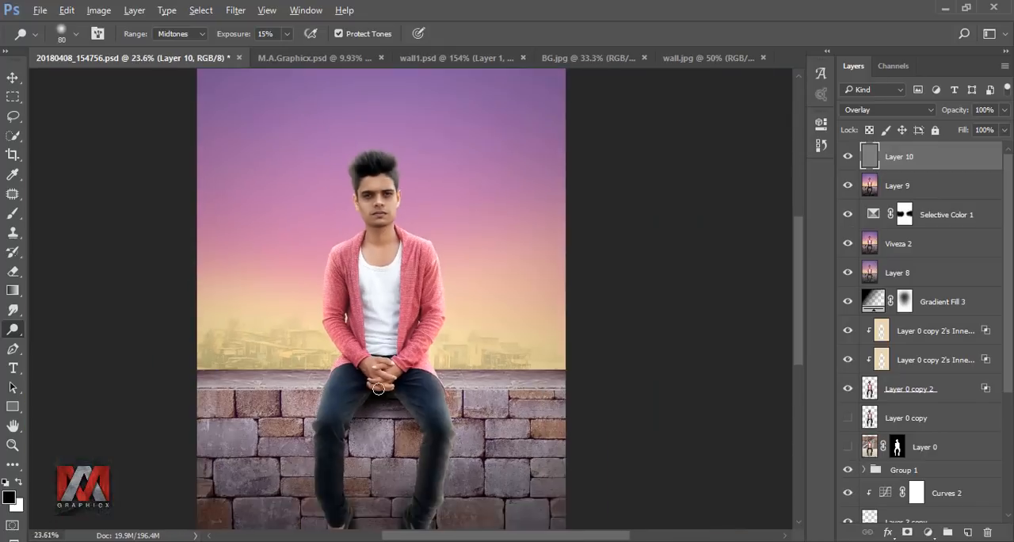
pyautogui.scroll(8, 396, 333)
pyautogui.scroll(-5, 424, 301)
pyautogui.hotkey('ctrl', '0')
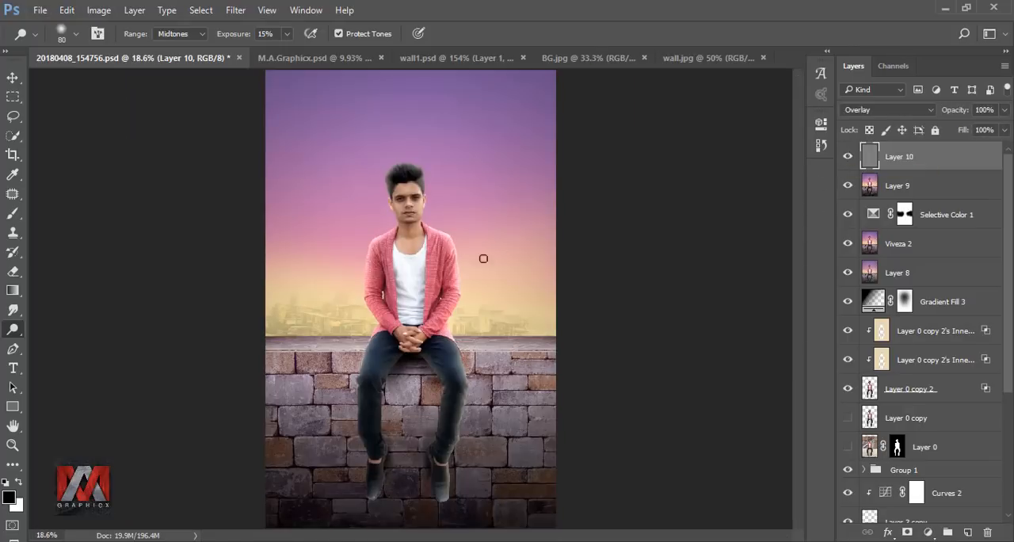
# Step: Raise the Dodge exposure to 29% and lighten the cardigan's front beside the collar on the gray Overlay layer
pyautogui.scroll(3, 454, 261)
pyautogui.scroll(2, 454, 261)
pyautogui.press('[')
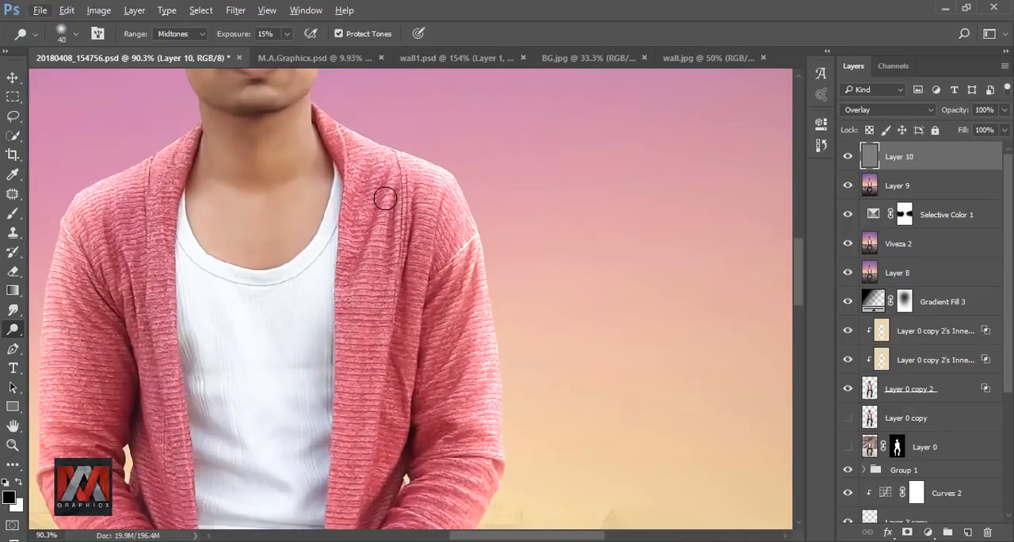
pyautogui.click(287, 35)
pyautogui.click(295, 51)
pyautogui.click(516, 24)
pyautogui.press(']')
pyautogui.moveTo(389, 191); pyautogui.dragTo(376, 228)
# Step: Reduce the Dodge brush to 20 px and lighten the folds of the cardigan sleeve on the image's right side
pyautogui.press('[')
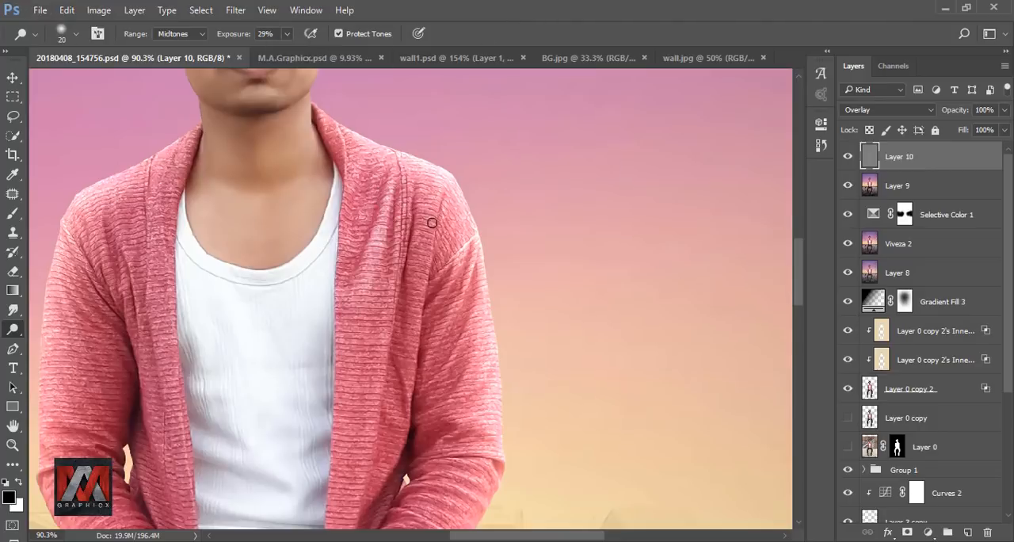
pyautogui.moveTo(452, 320)
pyautogui.mouseDown()
pyautogui.moveTo(432, 395)
pyautogui.moveTo(364, 423)
pyautogui.moveTo(358, 496)
pyautogui.mouseUp()
pyautogui.press('space')
pyautogui.moveTo(362, 484); pyautogui.dragTo(405, 278)
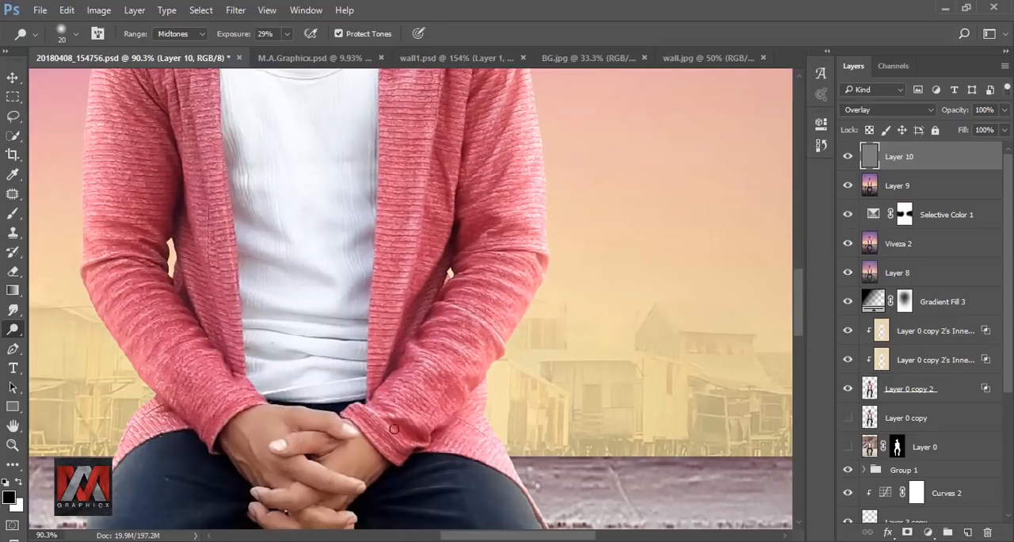
pyautogui.press('space')
pyautogui.moveTo(461, 214); pyautogui.dragTo(428, 378)
pyautogui.moveTo(456, 336); pyautogui.dragTo(441, 332)
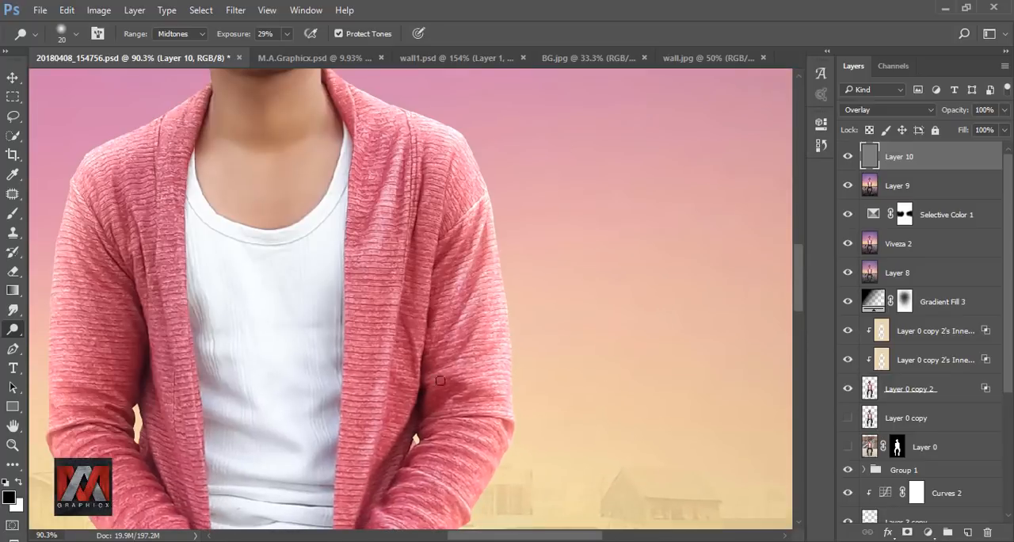
pyautogui.press('space')
pyautogui.moveTo(432, 381); pyautogui.dragTo(458, 322)
# Step: Dodge the folds of the cardigan sleeve on the image's left side from shoulder to forearm
pyautogui.press('space')
pyautogui.moveTo(124, 129)
pyautogui.mouseDown()
pyautogui.moveTo(290, 200)
pyautogui.moveTo(361, 399)
pyautogui.moveTo(322, 279)
pyautogui.mouseUp()
pyautogui.press('space')
pyautogui.moveTo(322, 278); pyautogui.dragTo(346, 338)
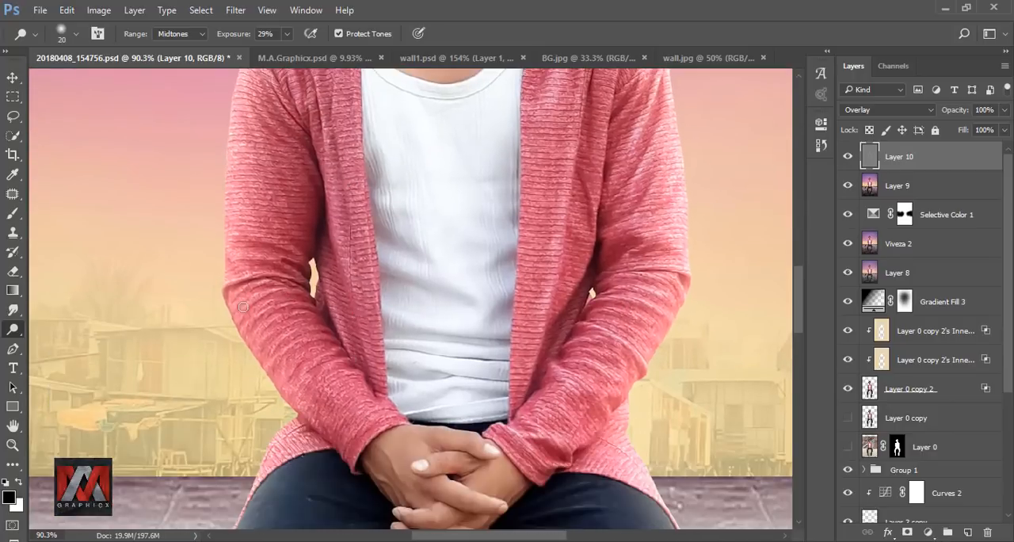
pyautogui.press('space')
pyautogui.moveTo(252, 86); pyautogui.dragTo(256, 296)
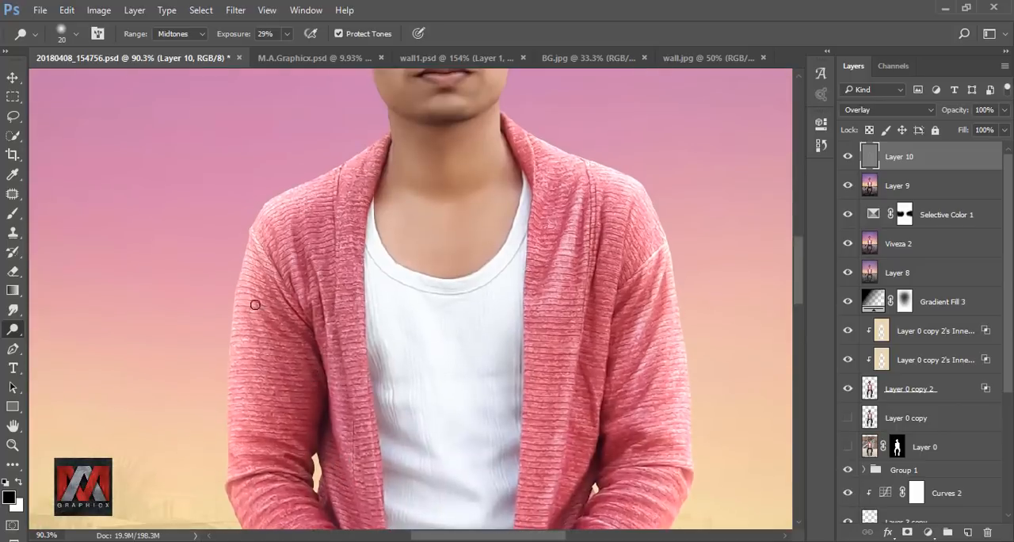
pyautogui.press('space')
pyautogui.moveTo(275, 417); pyautogui.dragTo(278, 252)
# Step: Dodge the shoulder and front panel of the cardigan on the image's left side
pyautogui.press('space')
pyautogui.moveTo(300, 151); pyautogui.dragTo(308, 343)
pyautogui.moveTo(342, 221); pyautogui.dragTo(347, 340)
pyautogui.press('space')
pyautogui.moveTo(350, 367); pyautogui.dragTo(346, 226)
pyautogui.moveTo(347, 340); pyautogui.dragTo(357, 391)
# Step: Dodge the white shirt's folds and the clasped hands with the 20 px brush
pyautogui.press('space')
pyautogui.moveTo(518, 340)
pyautogui.mouseDown()
pyautogui.moveTo(450, 306)
pyautogui.moveTo(408, 423)
pyautogui.mouseUp()
pyautogui.moveTo(464, 278); pyautogui.dragTo(474, 247)
pyautogui.press('space')
pyautogui.moveTo(466, 167); pyautogui.dragTo(462, 247)
pyautogui.press('space')
pyautogui.moveTo(439, 492); pyautogui.dragTo(512, 230)
pyautogui.moveTo(297, 319); pyautogui.dragTo(299, 328)
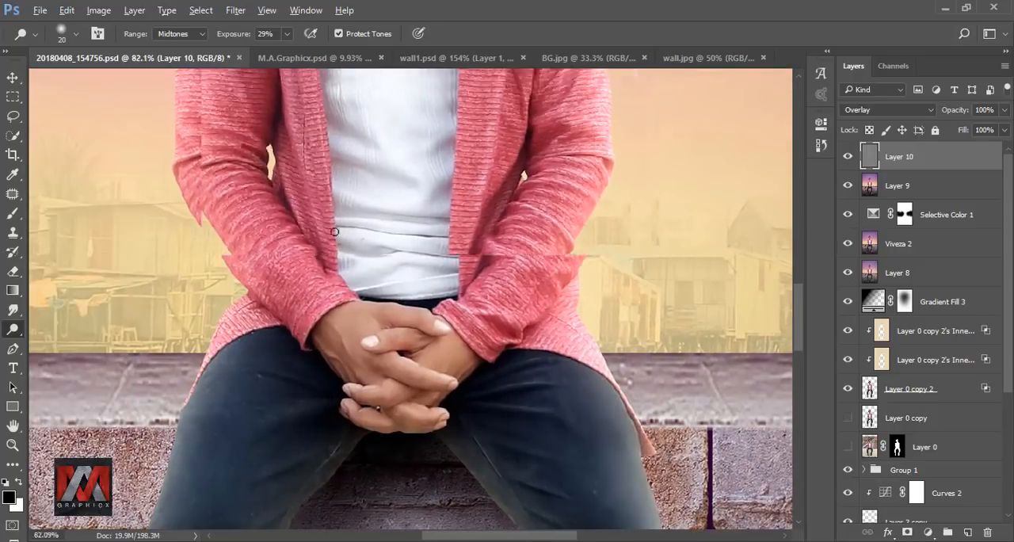
pyautogui.scroll(3, 420, 343)
pyautogui.moveTo(312, 271)
pyautogui.mouseDown()
pyautogui.moveTo(442, 300)
pyautogui.moveTo(240, 337)
pyautogui.mouseUp()
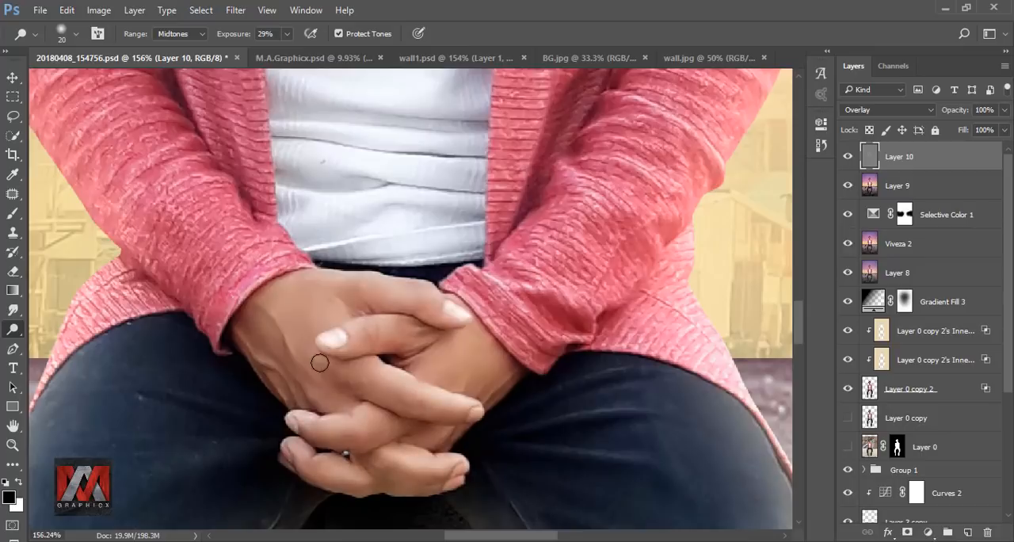
# Step: Compare the whole image with and without the dodged gray layer
pyautogui.scroll(-5, 320, 362)
pyautogui.hotkey('ctrl', '0')
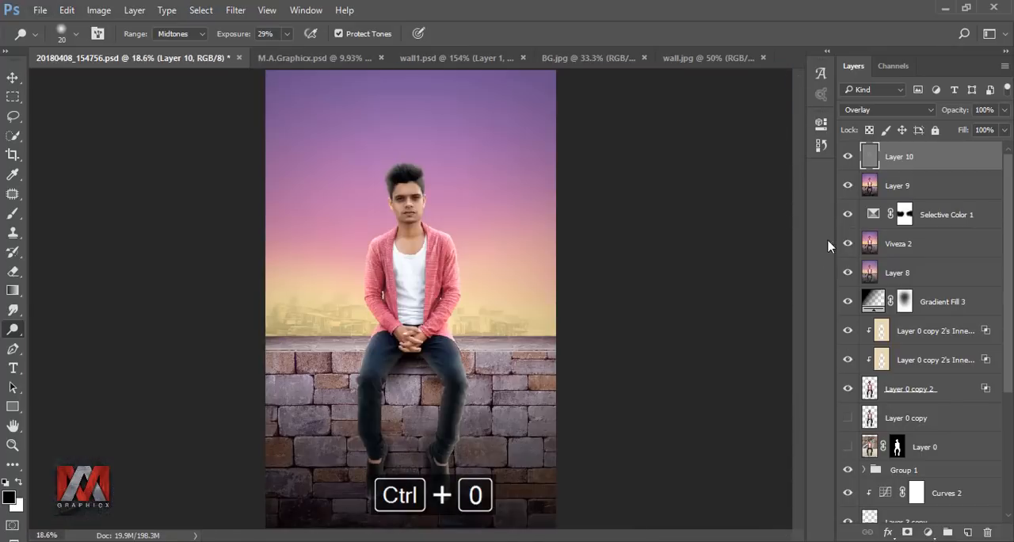
pyautogui.click(848, 159)
pyautogui.click(848, 159)
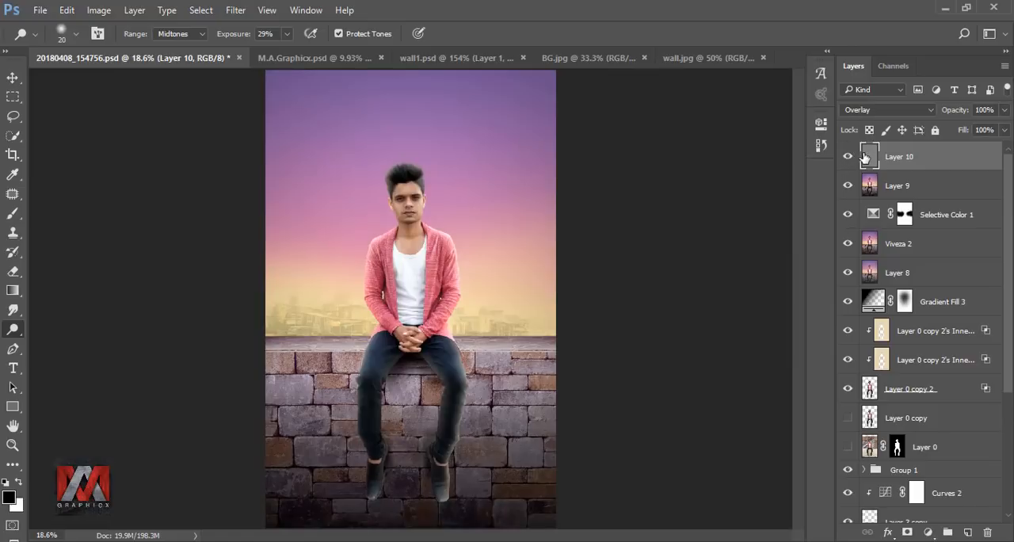
# Step: Add a Curves adjustment layer above the gray layer and lift the shadow end of its Blue curve
pyautogui.click(928, 533)
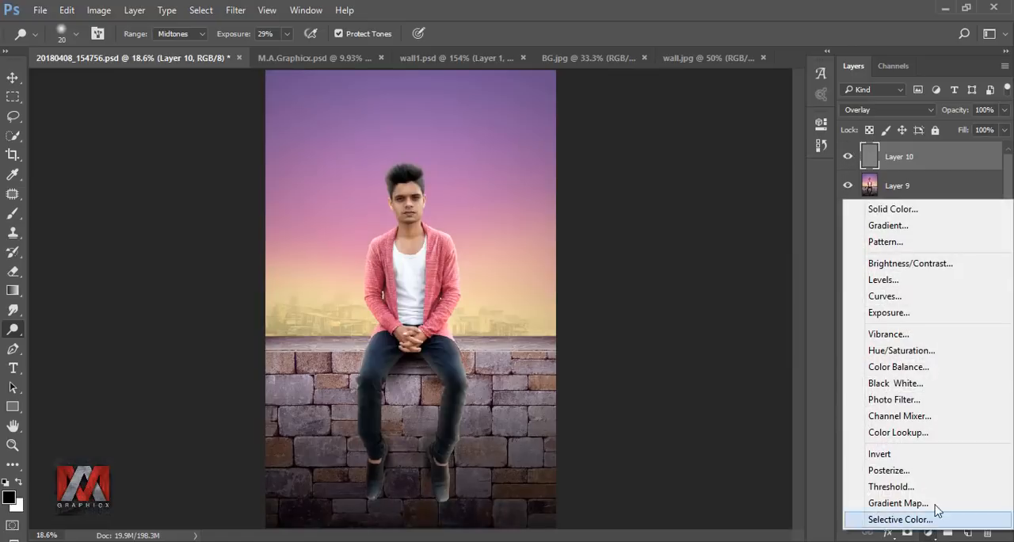
pyautogui.click(912, 297)
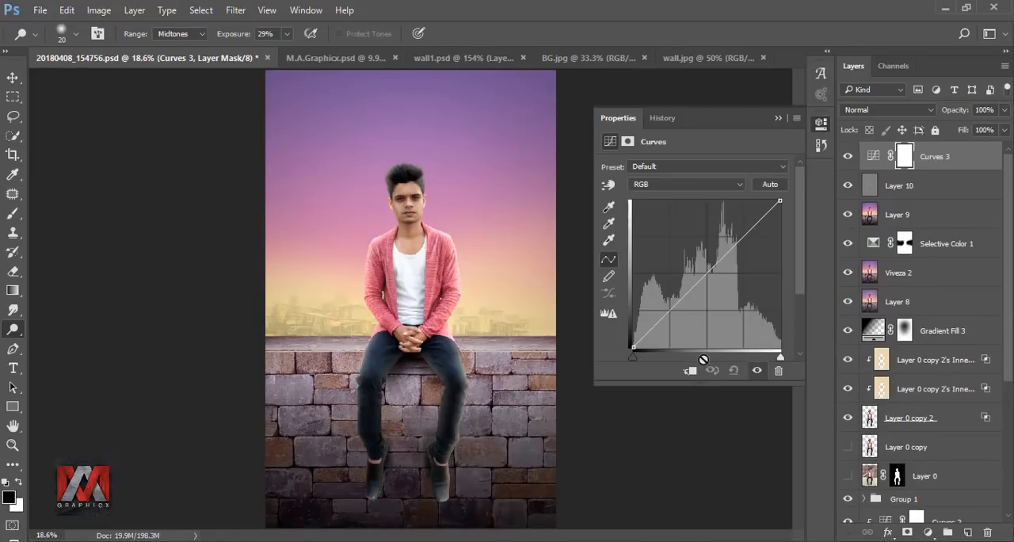
pyautogui.click(646, 185)
pyautogui.click(650, 227)
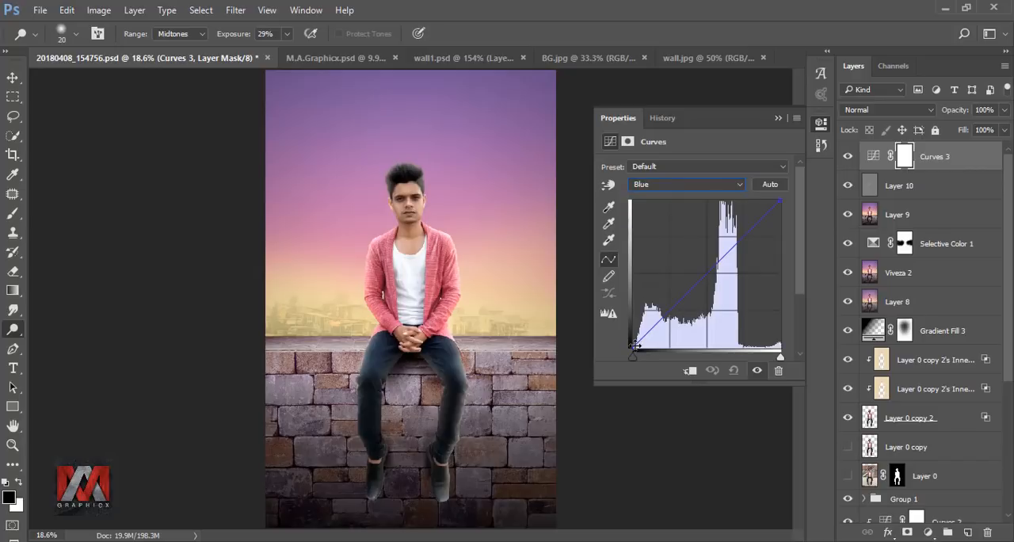
pyautogui.moveTo(633, 340)
pyautogui.mouseDown()
pyautogui.moveTo(644, 324)
pyautogui.moveTo(636, 341)
pyautogui.moveTo(637, 329)
pyautogui.mouseUp()
# Step: Lift the shadow end of the Red curve in the same Curves adjustment and close its settings
pyautogui.click(655, 185)
pyautogui.click(650, 209)
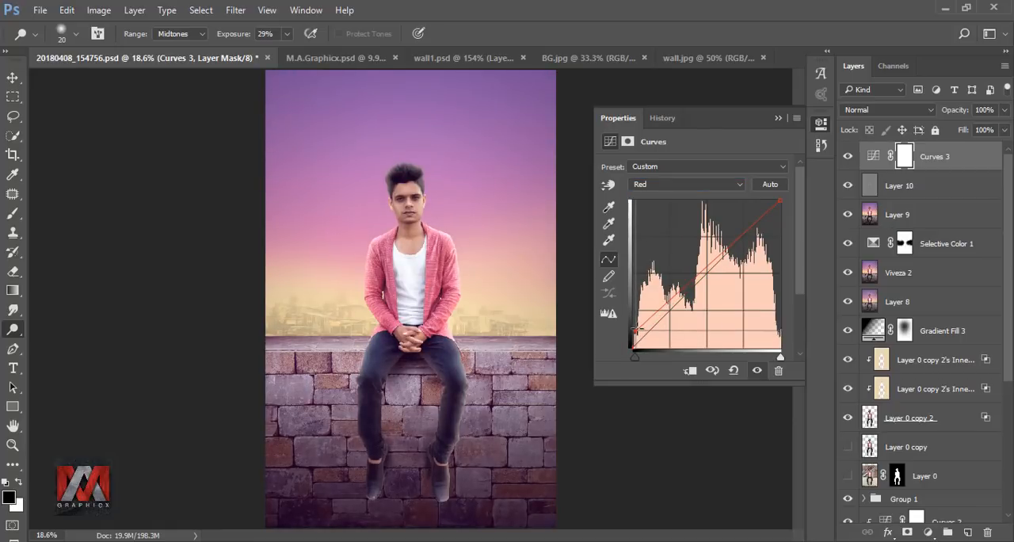
pyautogui.click(778, 118)
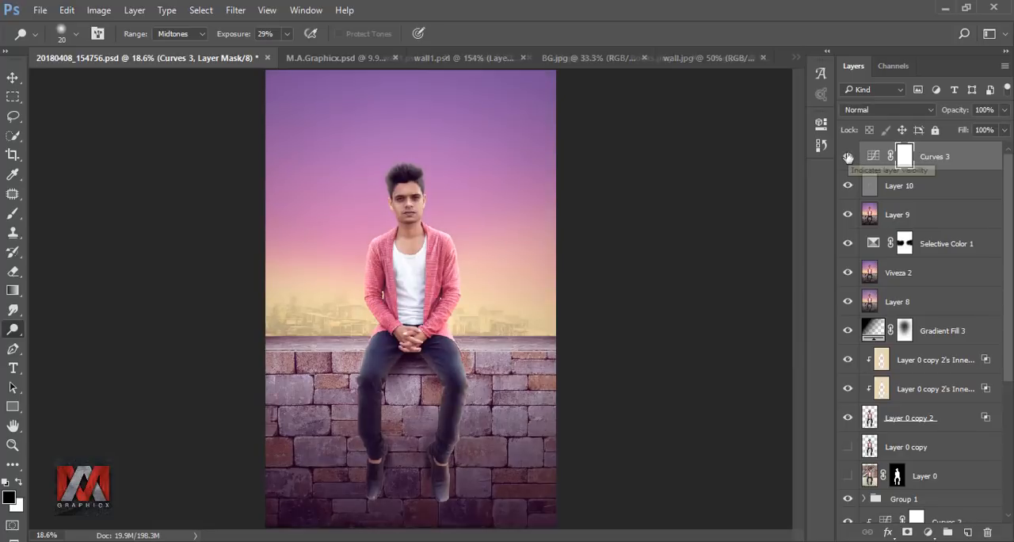
# Step: Bring the yellow backpack from bag.png into the portrait composite
pyautogui.click(739, 61)
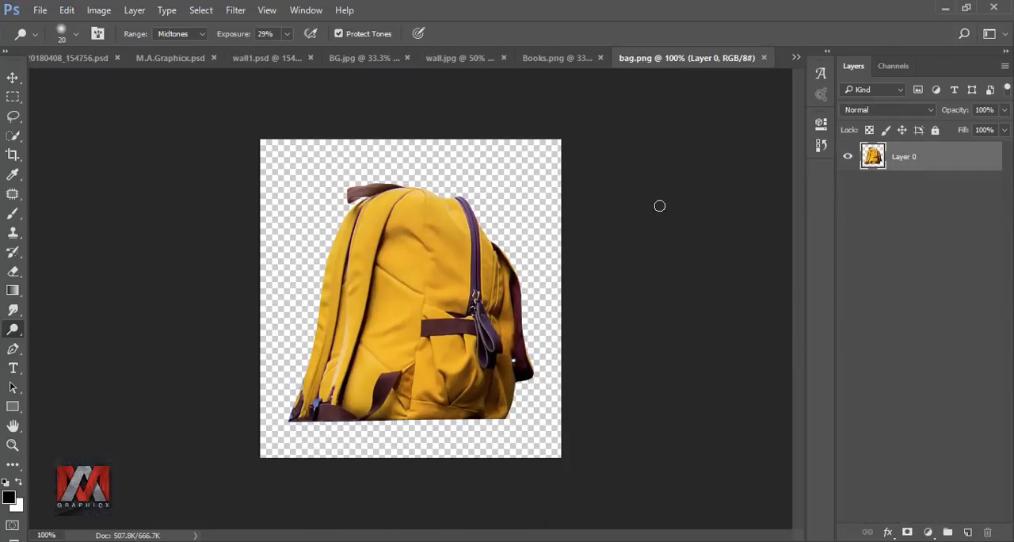
pyautogui.click(13, 78)
pyautogui.moveTo(393, 258); pyautogui.dragTo(333, 310)
# Step: Transform the backpack, flip it horizontally and stand it on the wall ledge to the left of the man
pyautogui.hotkey('ctrl', 't')
pyautogui.moveTo(330, 257); pyautogui.dragTo(347, 322)
pyautogui.rightClick(336, 261)
pyautogui.click(369, 483)
pyautogui.scroll(2, 339, 300)
pyautogui.moveTo(362, 272)
pyautogui.mouseDown()
pyautogui.moveTo(406, 234)
pyautogui.moveTo(351, 275)
pyautogui.mouseUp()
pyautogui.moveTo(374, 235)
pyautogui.mouseDown()
pyautogui.moveTo(372, 212)
pyautogui.moveTo(366, 238)
pyautogui.mouseUp()
pyautogui.click(654, 33)
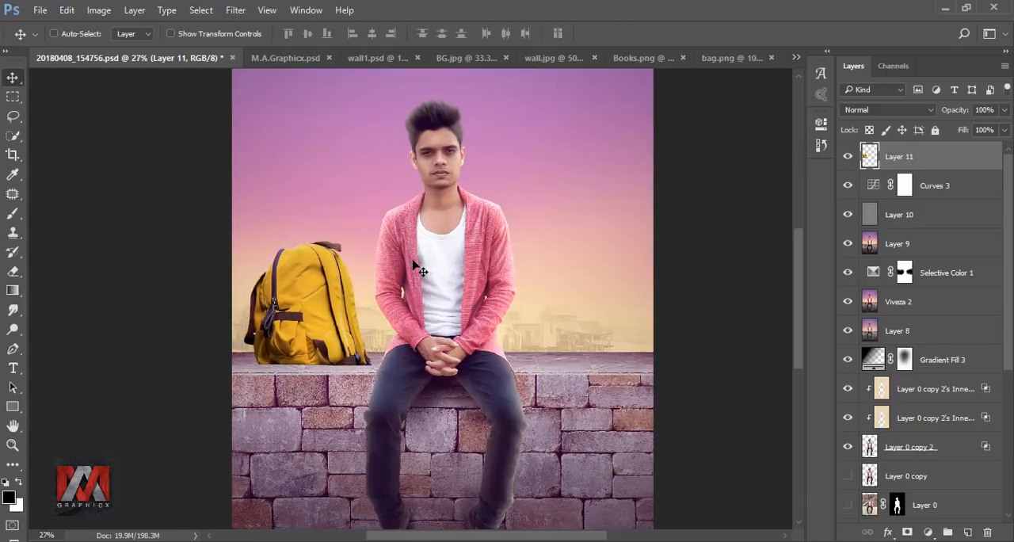
# Step: Scale the backpack down to about 94% while keeping its base on the ledge
pyautogui.hotkey('ctrl', '0')
pyautogui.hotkey('ctrl', 't')
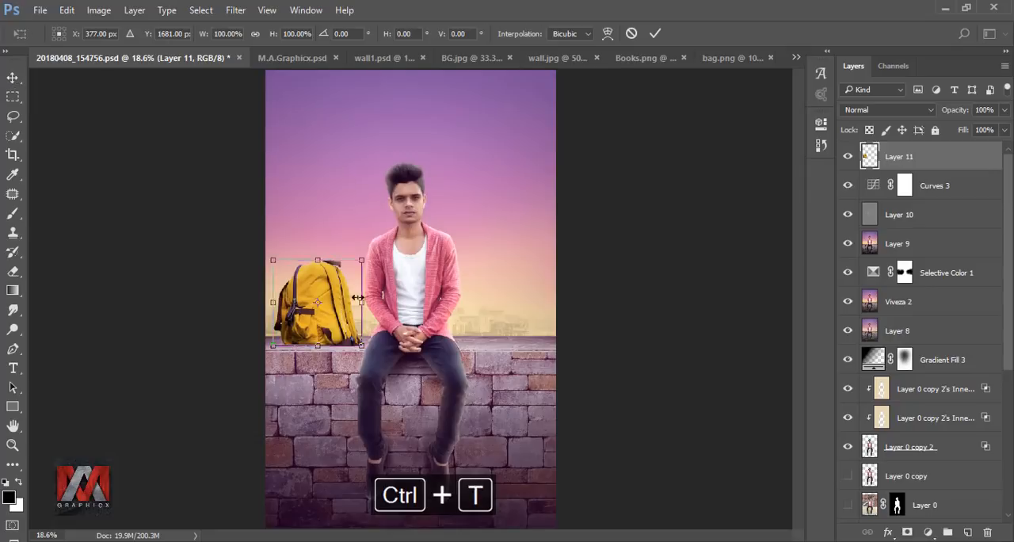
pyautogui.moveTo(364, 258); pyautogui.dragTo(357, 265)
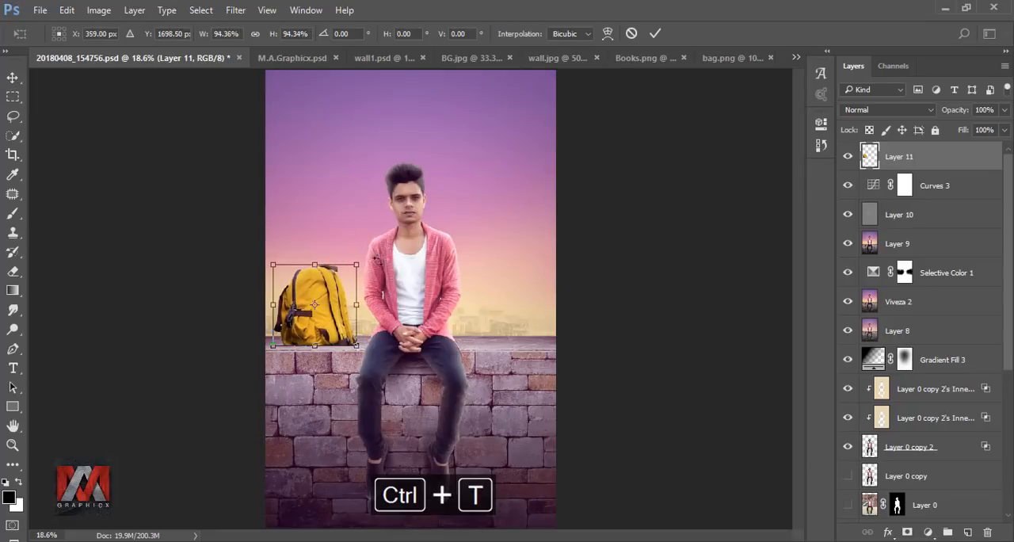
pyautogui.click(655, 33)
# Step: Create a layer beneath the backpack and paint a soft black contact shadow along its base with a 40 px brush at 31% opacity
pyautogui.click(904, 185)
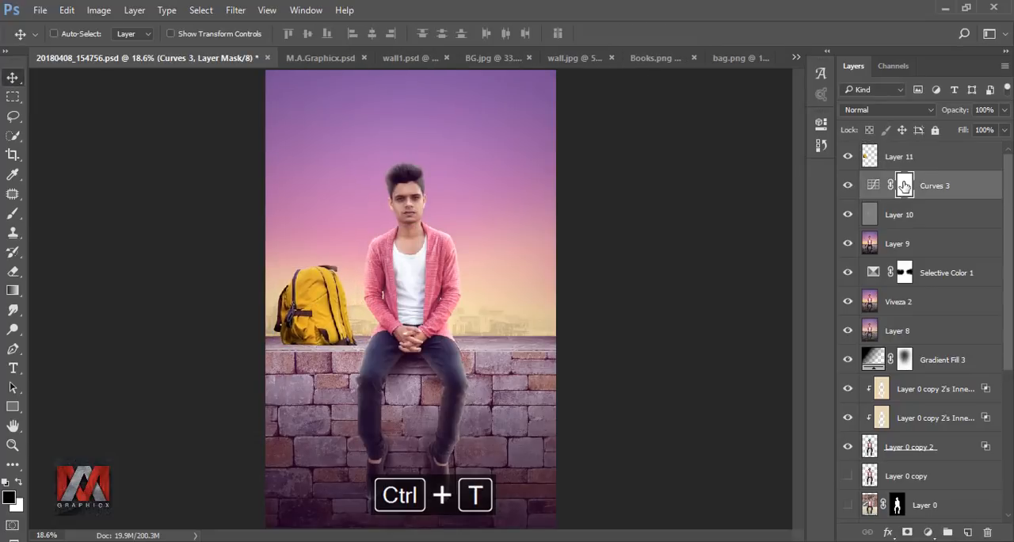
pyautogui.click(968, 532)
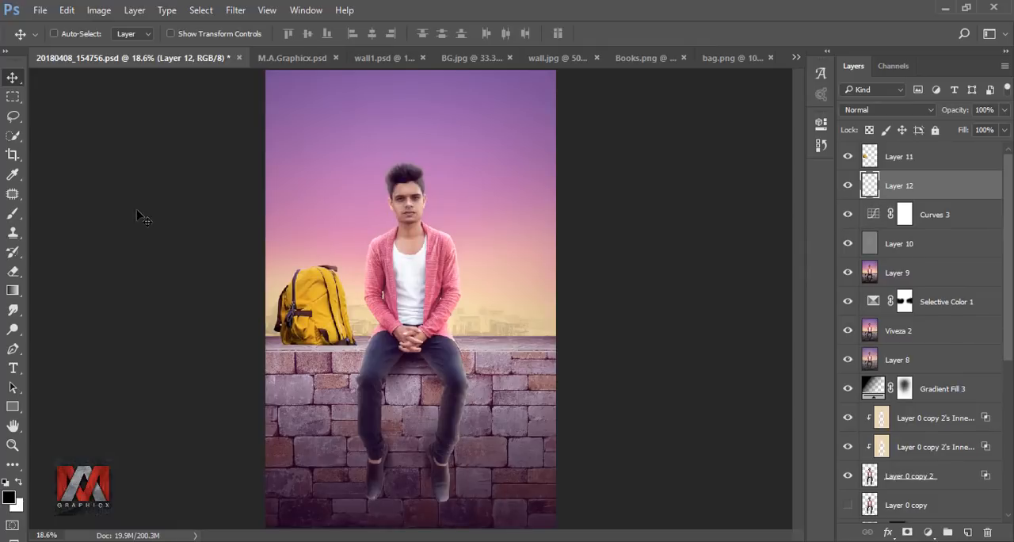
pyautogui.click(14, 216)
pyautogui.scroll(6, 335, 334)
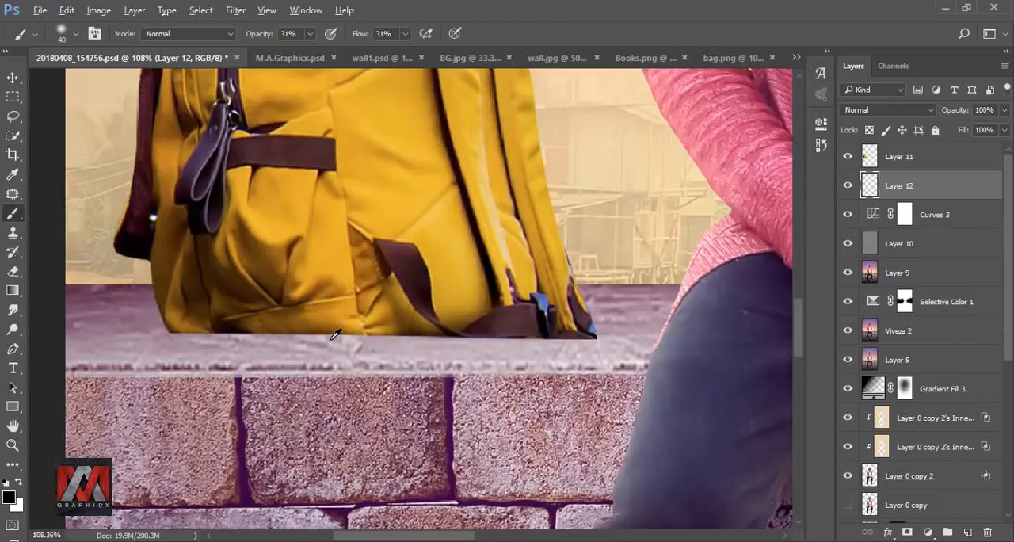
pyautogui.scroll(2, 317, 332)
pyautogui.moveTo(150, 325); pyautogui.dragTo(645, 341)
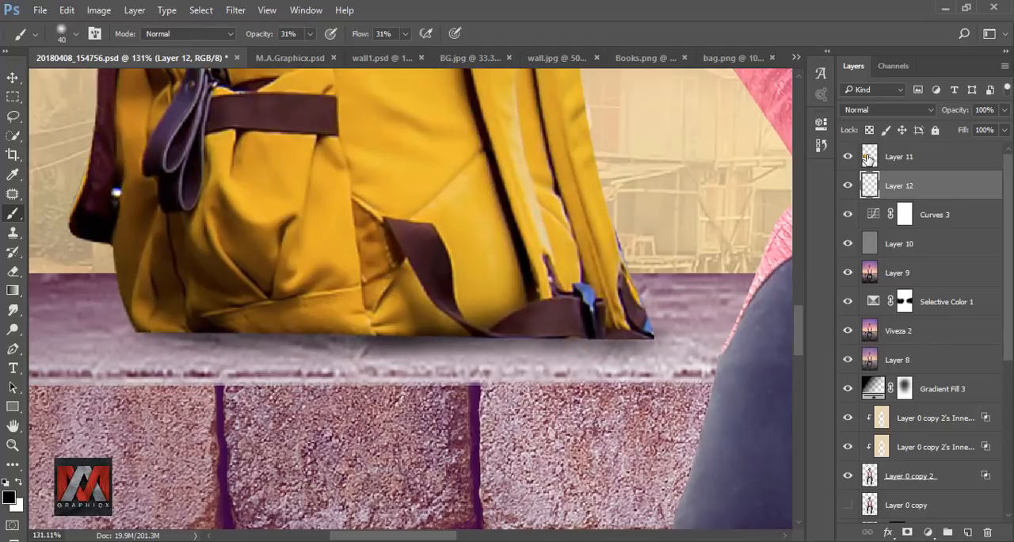
# Step: Add a new layer clipped to the backpack and darken the bag's bottom edge with a black brush at 82% opacity
pyautogui.click(869, 158)
pyautogui.click(968, 532)
pyautogui.rightClick(927, 158)
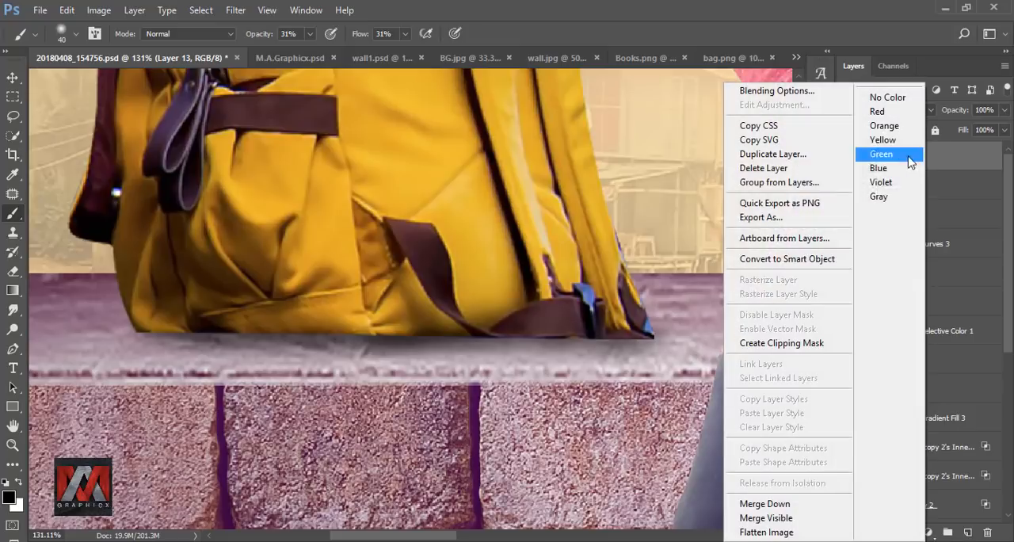
pyautogui.click(828, 346)
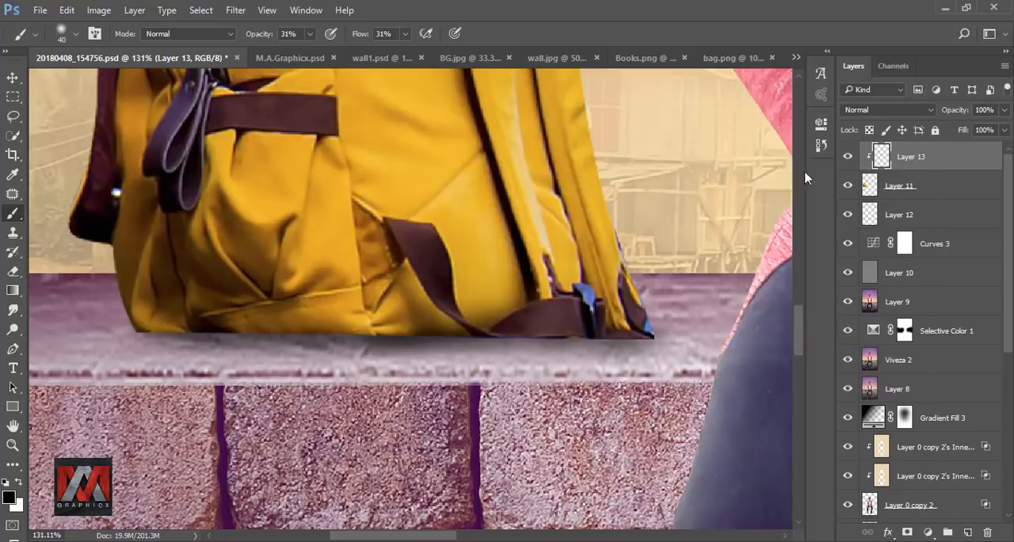
pyautogui.click(310, 35)
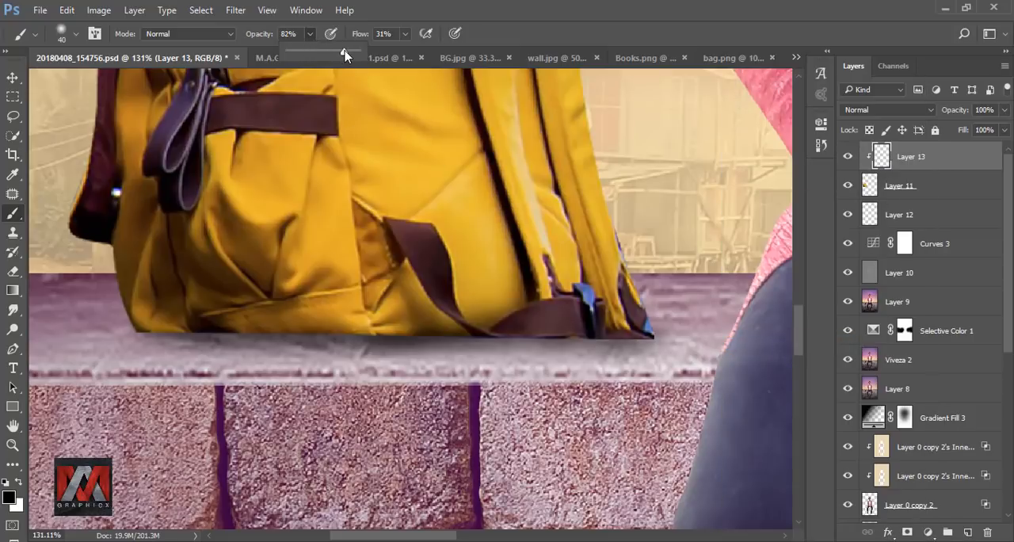
pyautogui.moveTo(190, 332)
pyautogui.mouseDown()
pyautogui.moveTo(236, 343)
pyautogui.moveTo(138, 329)
pyautogui.moveTo(490, 346)
pyautogui.moveTo(353, 345)
pyautogui.moveTo(666, 337)
pyautogui.moveTo(347, 342)
pyautogui.mouseUp()
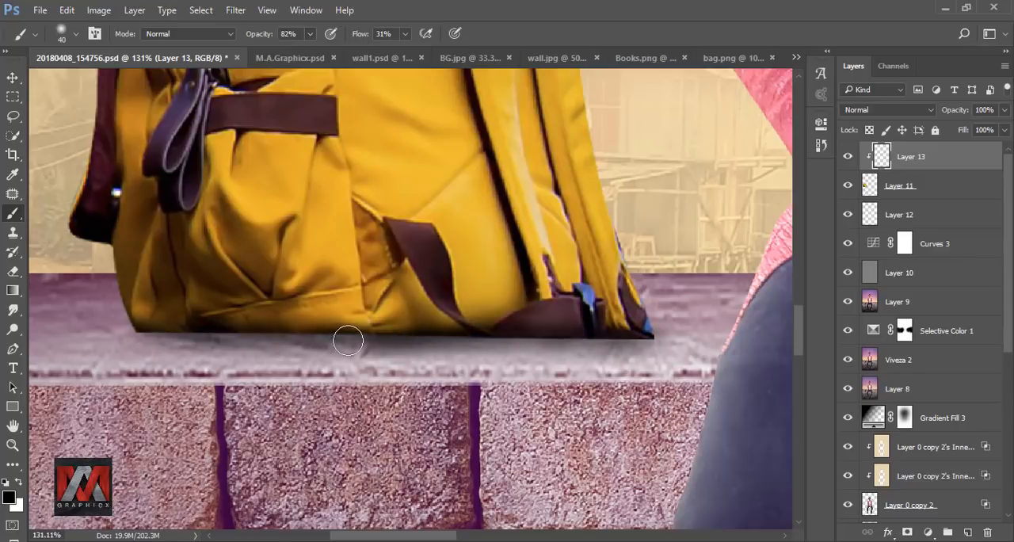
# Step: Set the brush to 51% opacity and 175 px and shade the lower part of the backpack on the clipped layer
pyautogui.click(309, 35)
pyautogui.click(553, 34)
pyautogui.press(']')
pyautogui.press(']')
pyautogui.press(']')
pyautogui.press(']')
pyautogui.press(']')
pyautogui.press(']')
pyautogui.press(']')
pyautogui.press(']')
pyautogui.press(']')
pyautogui.moveTo(605, 288)
pyautogui.mouseDown()
pyautogui.moveTo(287, 314)
pyautogui.moveTo(366, 324)
pyautogui.moveTo(142, 342)
pyautogui.moveTo(139, 377)
pyautogui.mouseUp()
pyautogui.hotkey('ctrl', '0')
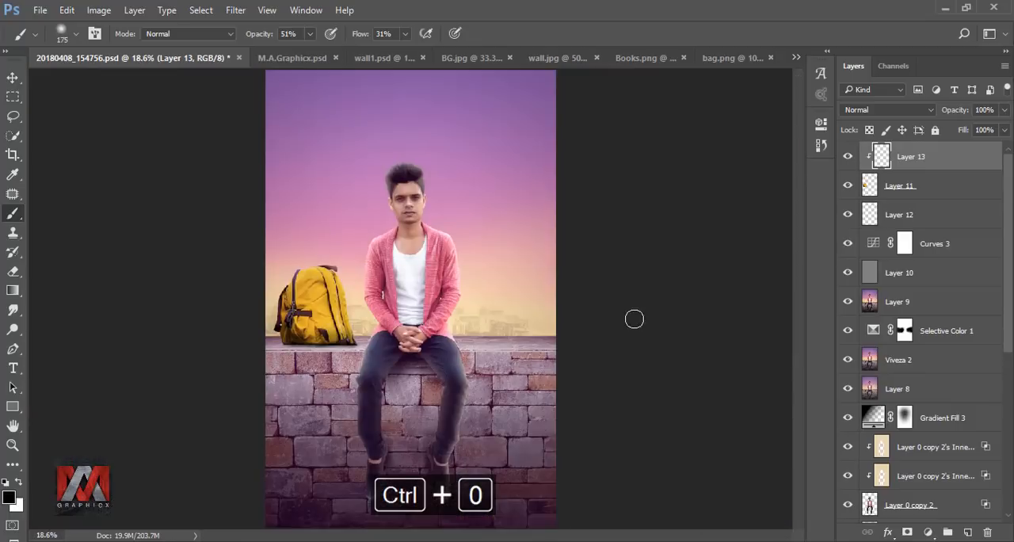
# Step: Compare the backpack with and without its clipped shading and lower that layer's opacity to 62%
pyautogui.click(848, 158)
pyautogui.click(847, 158)
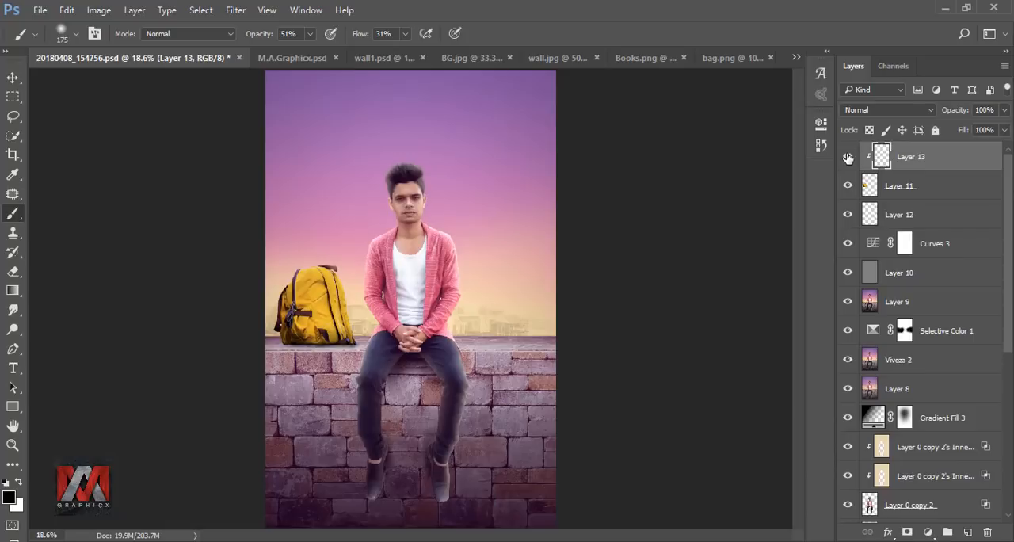
pyautogui.click(1004, 110)
pyautogui.moveTo(996, 131); pyautogui.dragTo(979, 132)
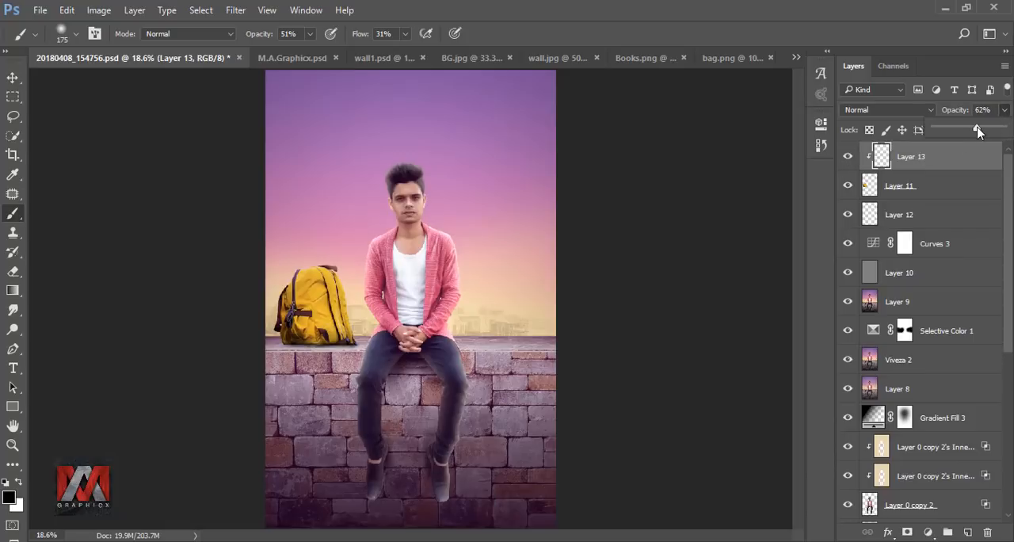
pyautogui.click(883, 157)
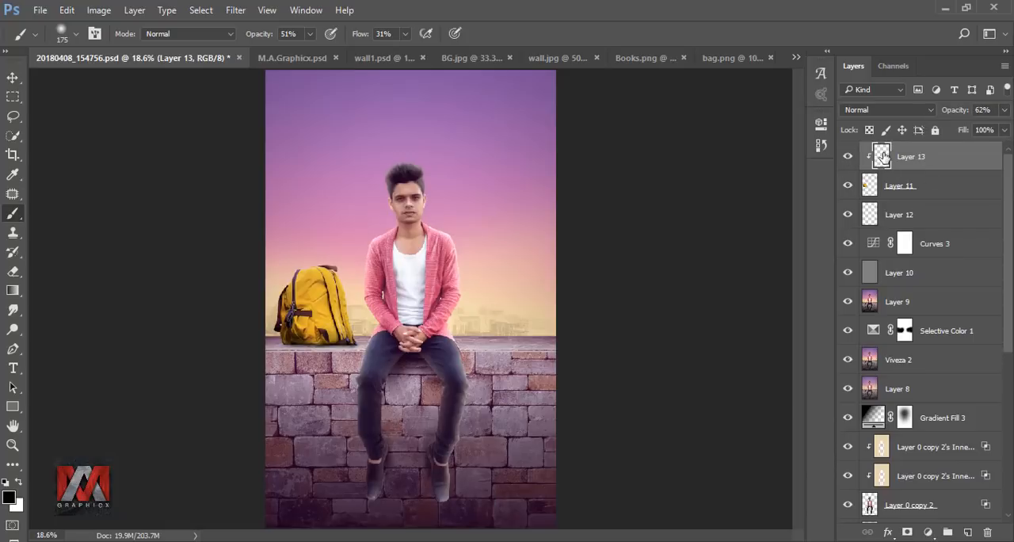
# Step: Extend the shadow on the ledge below the backpack on its shadow layer using a 90 px brush at 27% opacity
pyautogui.click(869, 214)
pyautogui.moveTo(312, 35); pyautogui.dragTo(297, 57)
pyautogui.scroll(5, 305, 344)
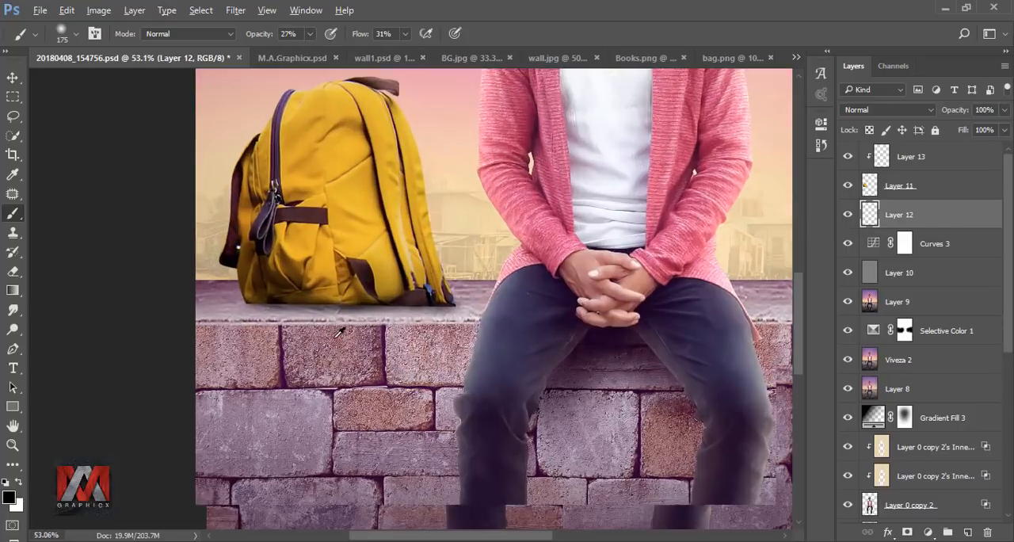
pyautogui.scroll(1, 269, 328)
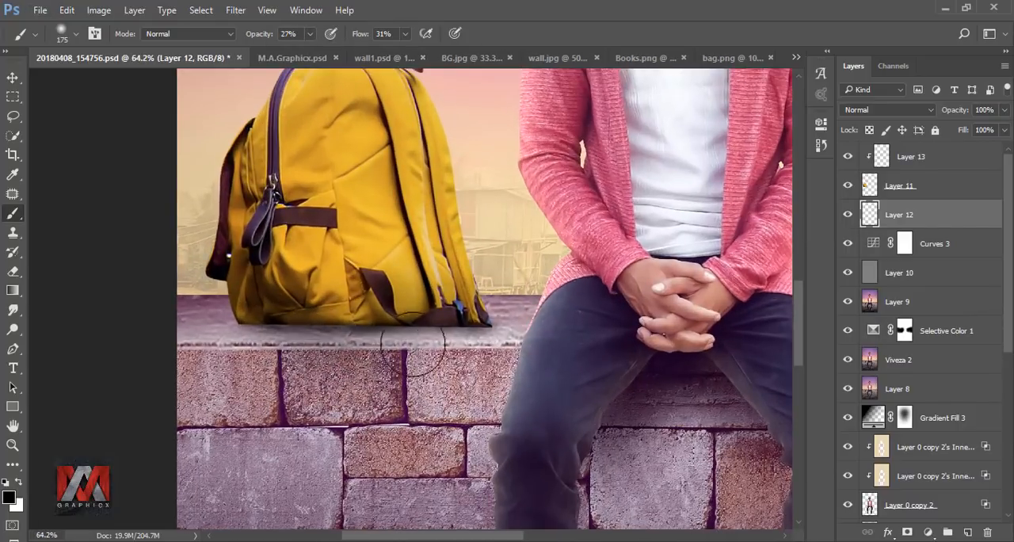
pyautogui.press('[')
pyautogui.press('[')
pyautogui.press('[')
pyautogui.press('[')
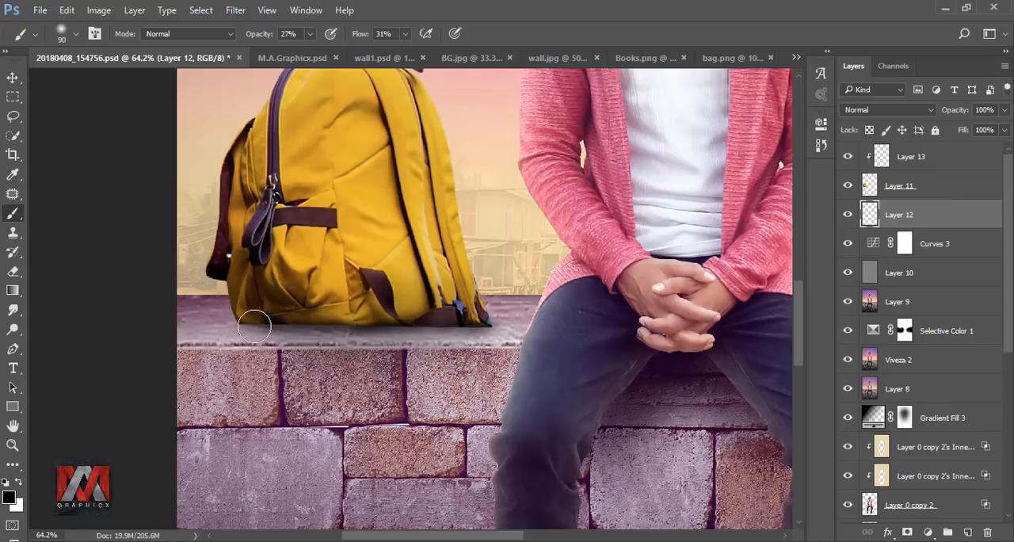
pyautogui.moveTo(336, 334)
pyautogui.mouseDown()
pyautogui.moveTo(422, 334)
pyautogui.moveTo(382, 335)
pyautogui.moveTo(503, 350)
pyautogui.moveTo(435, 333)
pyautogui.moveTo(412, 341)
pyautogui.mouseUp()
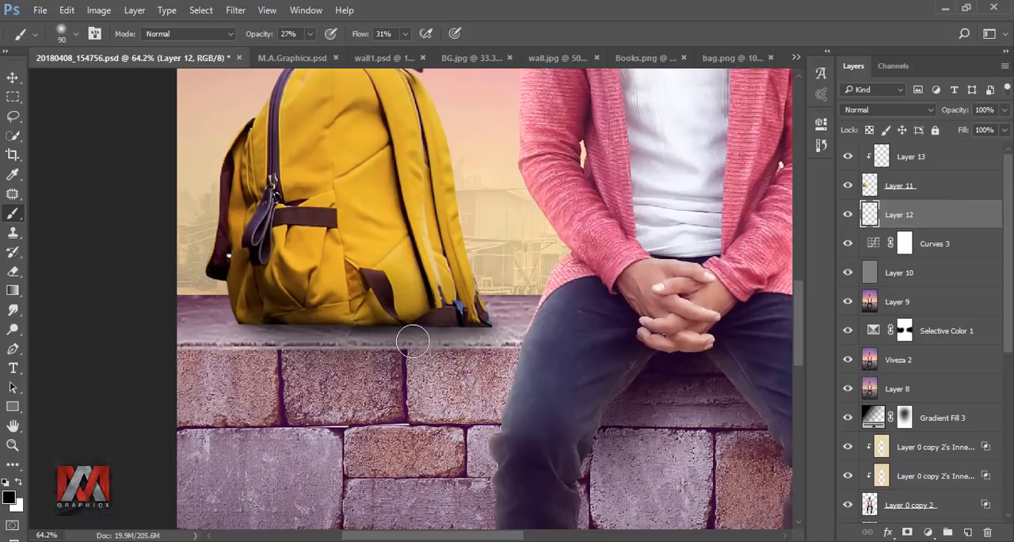
# Step: Compare the full composite with and without the shadow layer beneath the backpack
pyautogui.hotkey('ctrl', '0')
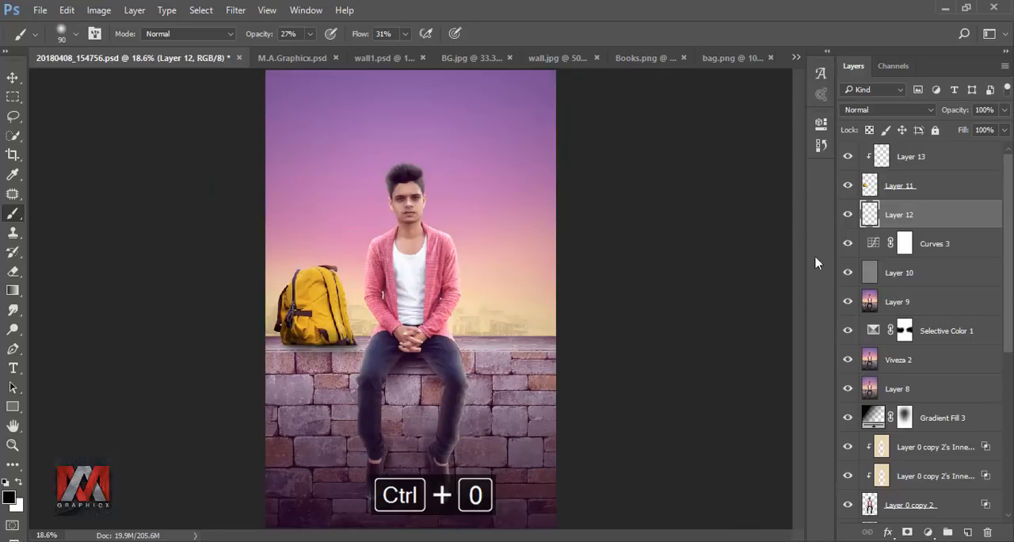
pyautogui.click(848, 216)
pyautogui.click(847, 215)
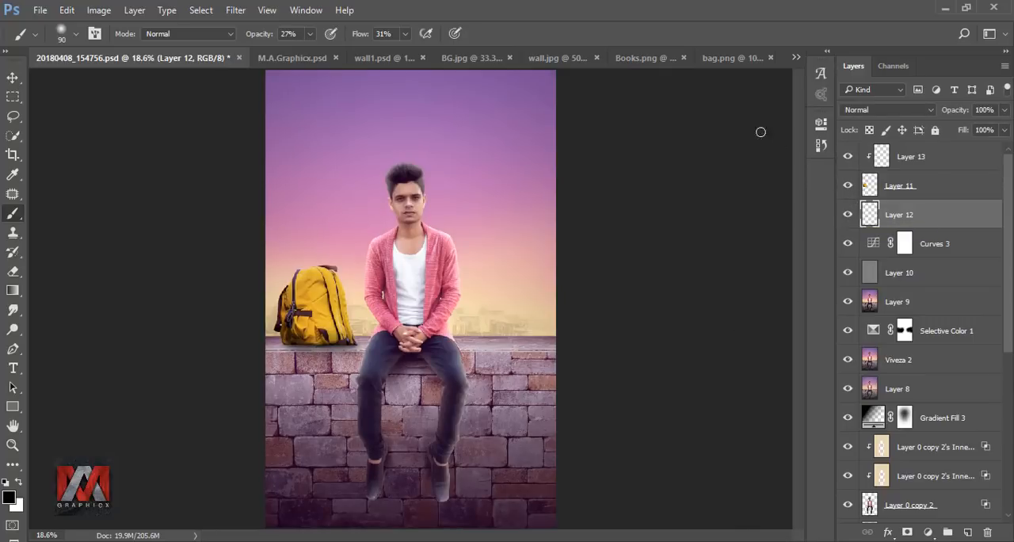
# Step: Bring the stack of books from Books.png into the composite beside the seated man
pyautogui.click(646, 57)
pyautogui.click(12, 77)
pyautogui.moveTo(415, 241); pyautogui.dragTo(523, 317)
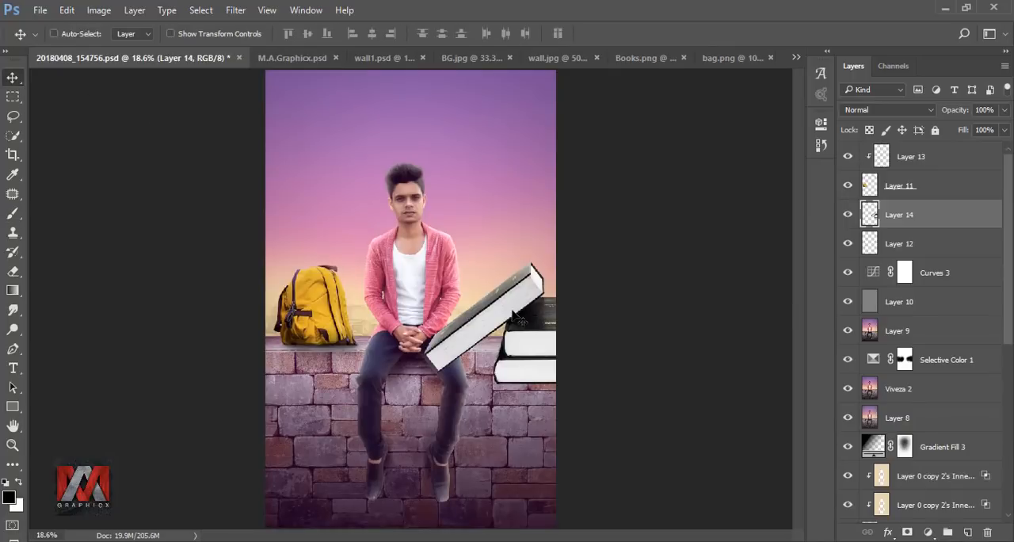
# Step: Flip the books horizontally, scale them down and set them on the ledge on the opposite side of the man from the backpack
pyautogui.hotkey('ctrl', 't')
pyautogui.rightClick(512, 325)
pyautogui.click(599, 283)
pyautogui.moveTo(595, 262); pyautogui.dragTo(523, 325)
pyautogui.moveTo(553, 286); pyautogui.dragTo(529, 291)
pyautogui.scroll(4, 524, 351)
pyautogui.scroll(7, 534, 353)
pyautogui.moveTo(601, 191); pyautogui.dragTo(599, 151)
pyautogui.click(656, 34)
pyautogui.hotkey('ctrl', '0')
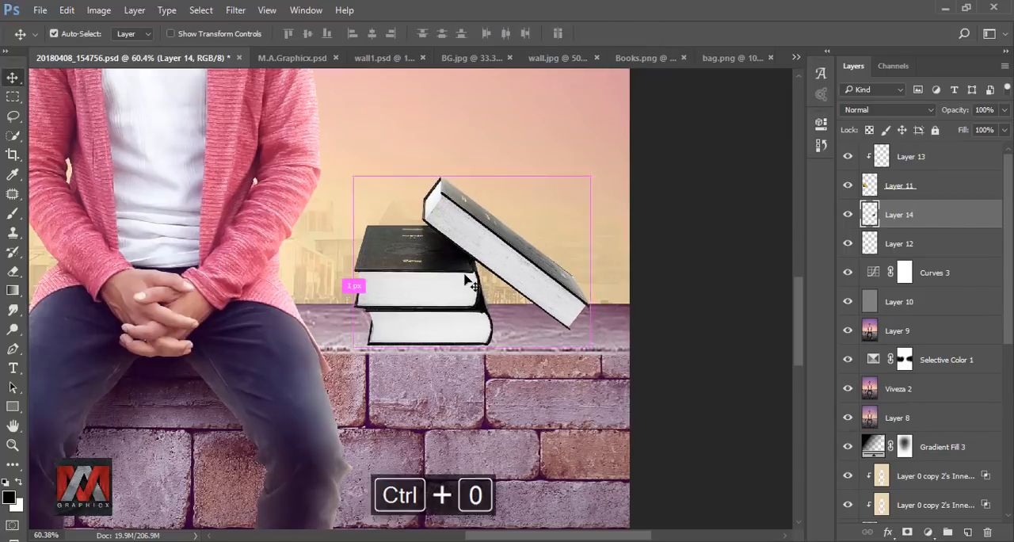
# Step: Add a Curves adjustment clipped to the books, pull down its highlights, and compare the books with and without it
pyautogui.scroll(15, 547, 348)
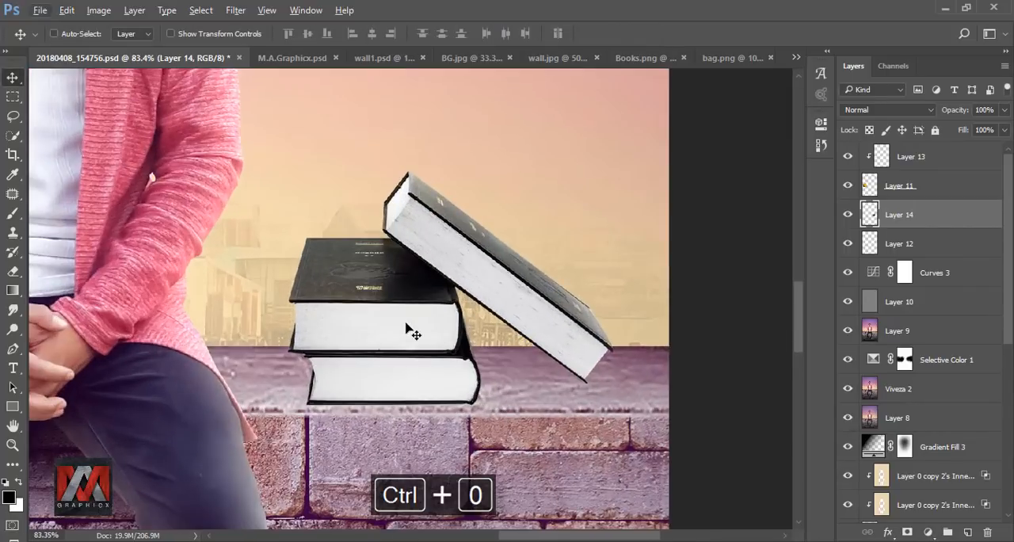
pyautogui.click(929, 533)
pyautogui.click(912, 301)
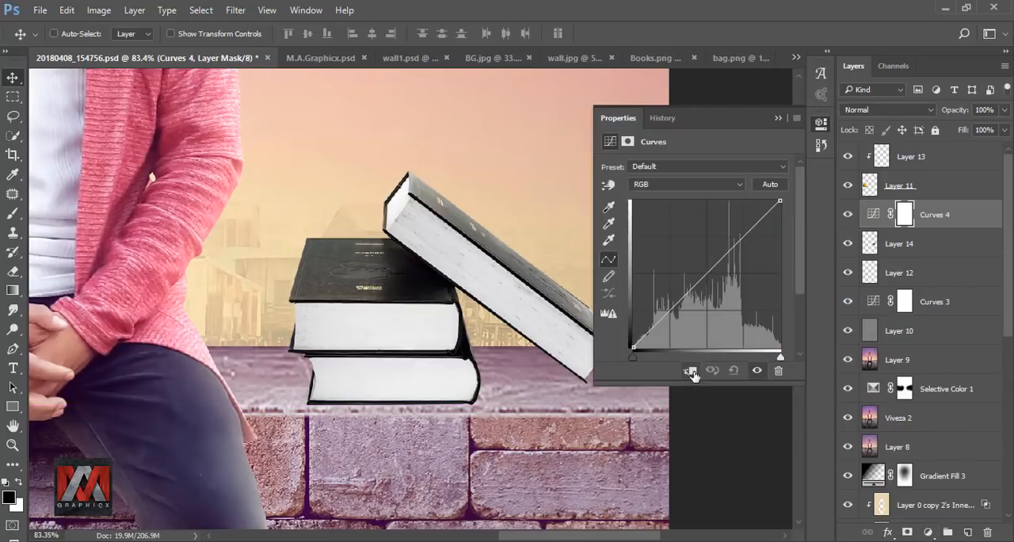
pyautogui.click(691, 372)
pyautogui.moveTo(779, 202); pyautogui.dragTo(779, 228)
pyautogui.moveTo(636, 356)
pyautogui.mouseDown()
pyautogui.moveTo(652, 357)
pyautogui.moveTo(647, 346)
pyautogui.mouseUp()
pyautogui.click(777, 118)
pyautogui.hotkey('ctrl', '0')
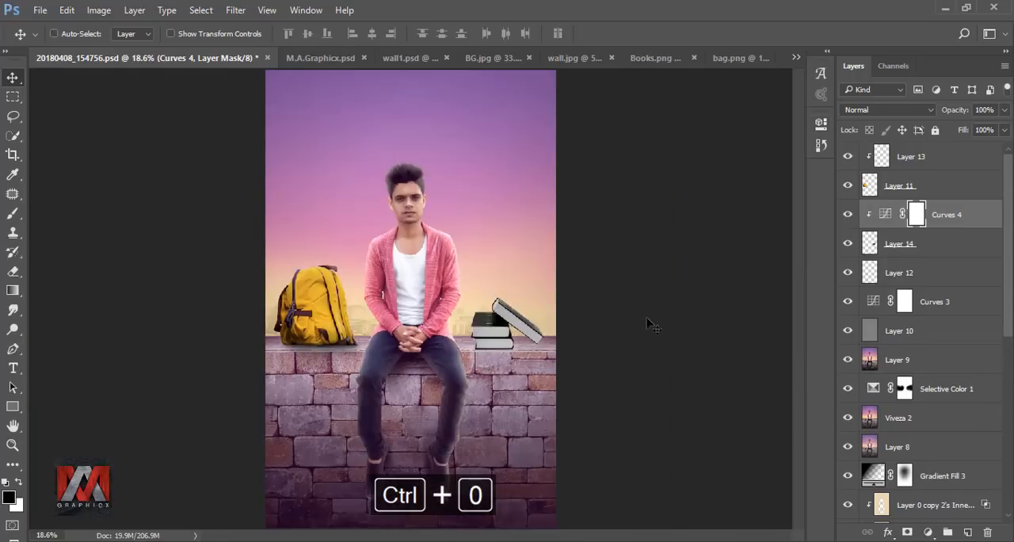
pyautogui.click(848, 214)
pyautogui.click(848, 215)
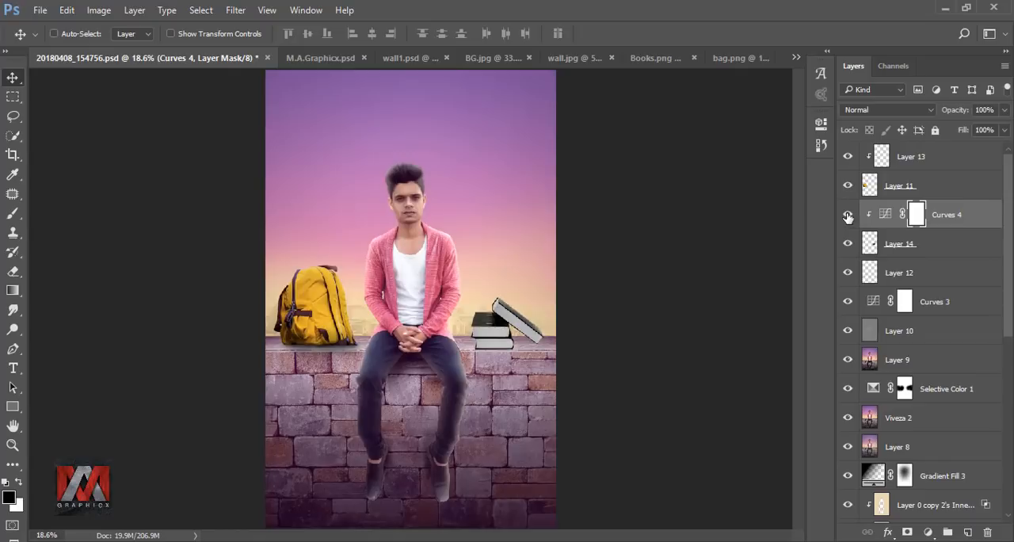
# Step: Mask the books' Curves adjustment off the black covers with a black 90 px brush at 100% opacity
pyautogui.press('b')
pyautogui.scroll(5, 539, 313)
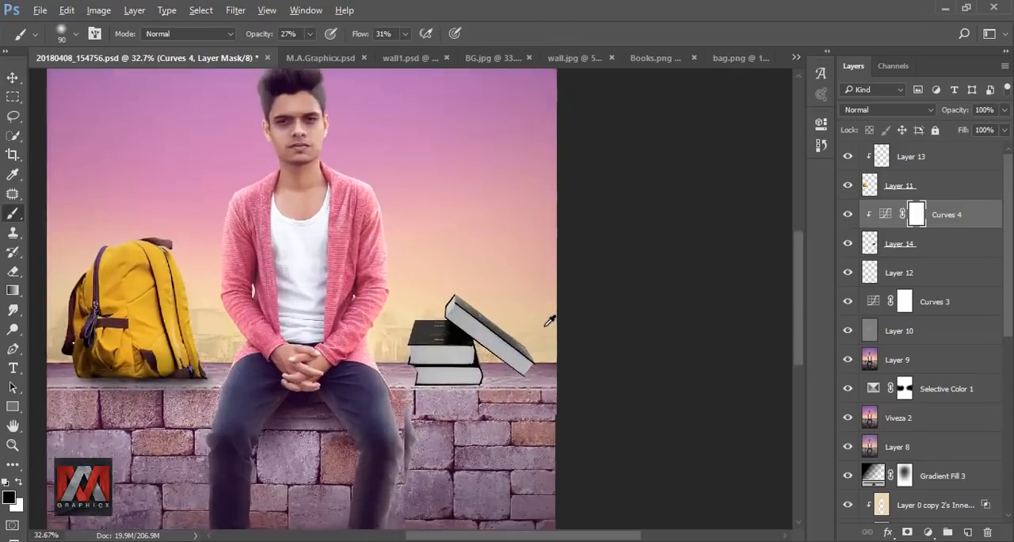
pyautogui.click(311, 34)
pyautogui.moveTo(309, 55); pyautogui.dragTo(370, 55)
pyautogui.moveTo(367, 264); pyautogui.dragTo(500, 361)
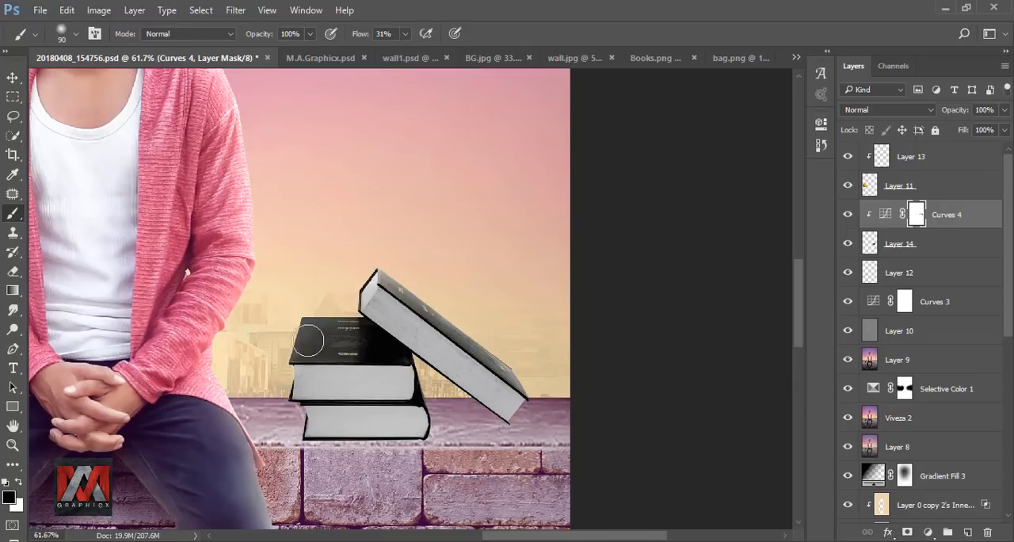
# Step: Compare the books with and without the masked Curves adjustment, both close up and in the full image
pyautogui.click(849, 216)
pyautogui.click(850, 215)
pyautogui.scroll(-4, 499, 273)
pyautogui.hotkey('ctrl', '0')
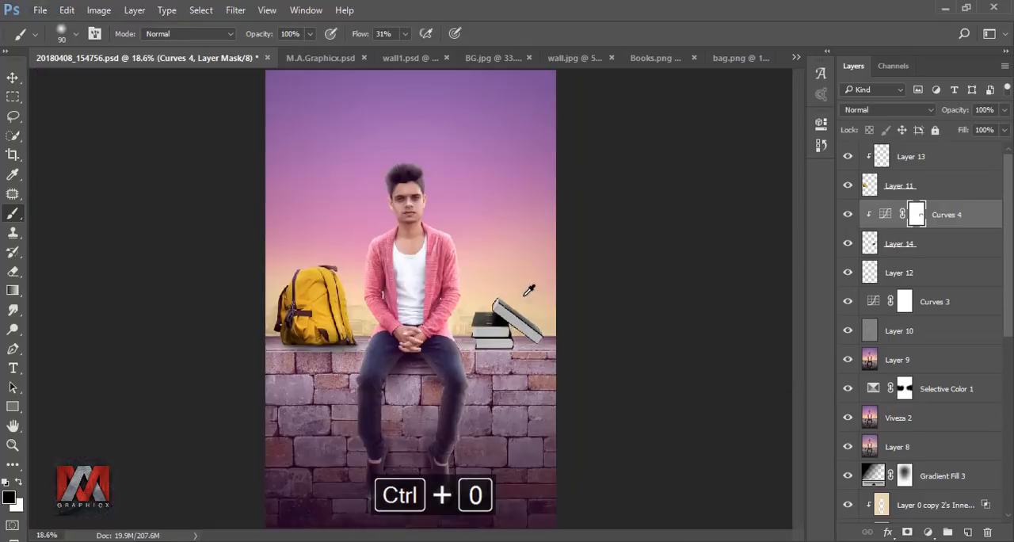
pyautogui.click(848, 215)
pyautogui.click(848, 216)
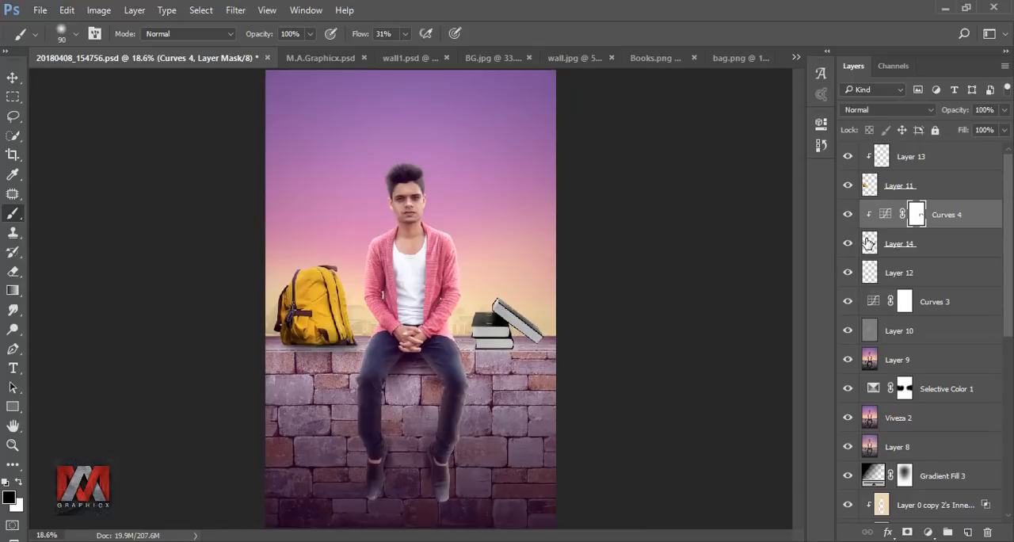
# Step: Add a new layer beneath the books and paint a thin black contact shadow along the bottom book's lower edge
pyautogui.click(869, 241)
pyautogui.click(869, 271)
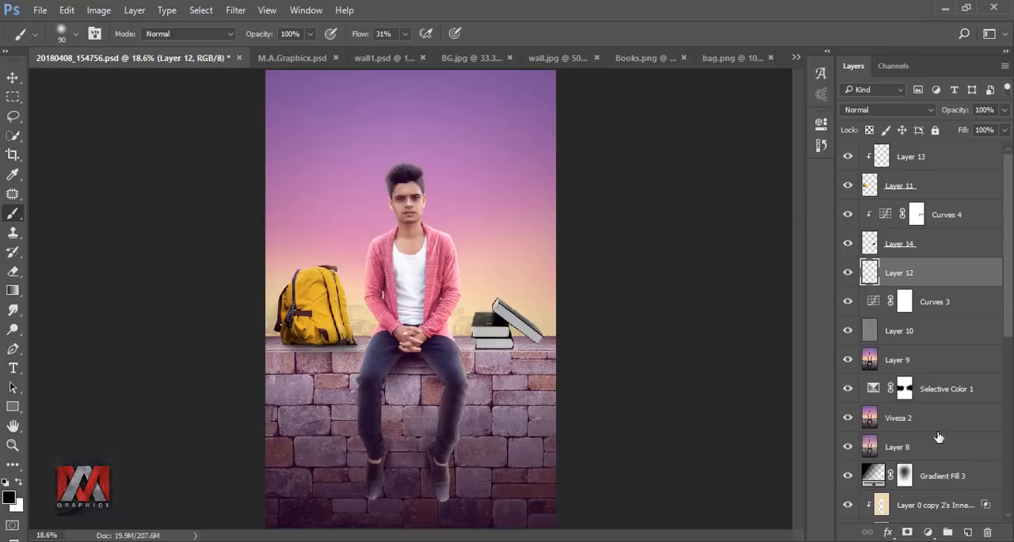
pyautogui.click(967, 531)
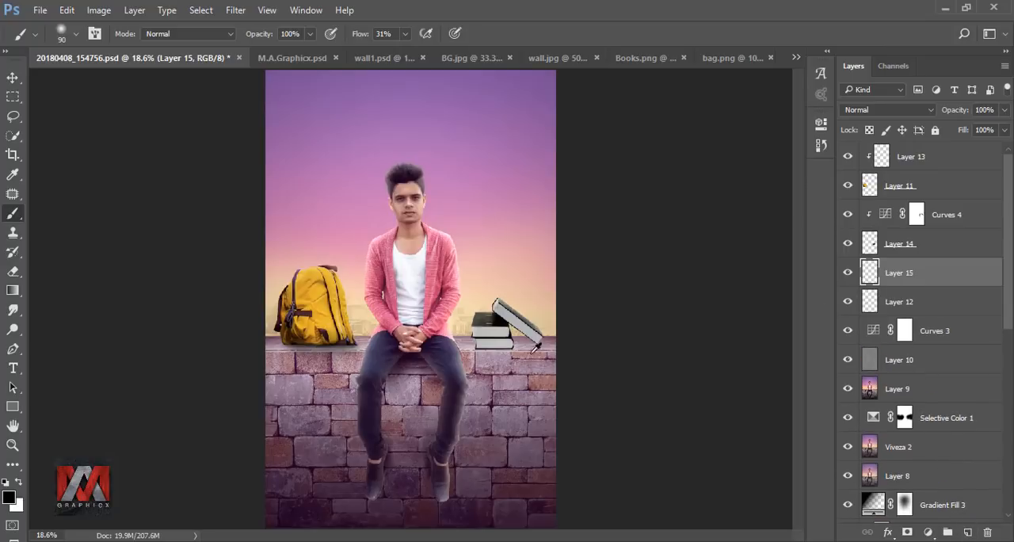
pyautogui.scroll(10, 511, 332)
pyautogui.press('[')
pyautogui.press('[')
pyautogui.press('[')
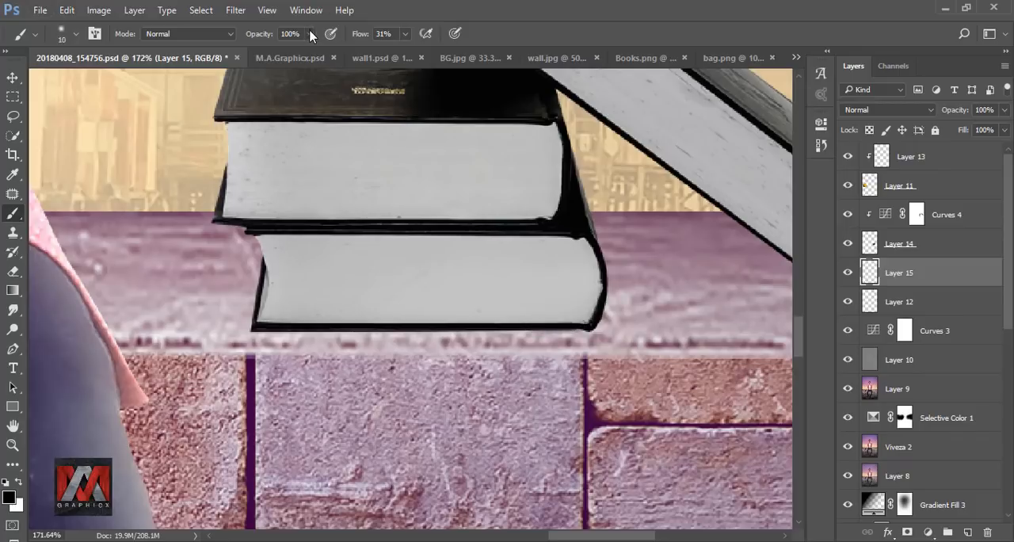
pyautogui.click(511, 42)
pyautogui.press(']')
pyautogui.press(']')
pyautogui.moveTo(568, 326)
pyautogui.mouseDown()
pyautogui.moveTo(375, 326)
pyautogui.moveTo(508, 313)
pyautogui.moveTo(581, 325)
pyautogui.mouseUp()
# Step: Shade the ledge beside the stacked books softly with a 50 px brush at 17% opacity
pyautogui.scroll(-5, 502, 222)
pyautogui.scroll(8, 652, 259)
pyautogui.press(']')
pyautogui.press(']')
pyautogui.moveTo(448, 256); pyautogui.dragTo(555, 246)
pyautogui.hotkey('ctrl', 'z')
pyautogui.click(310, 34)
pyautogui.moveTo(311, 51); pyautogui.dragTo(274, 52)
pyautogui.moveTo(621, 241); pyautogui.dragTo(404, 257)
pyautogui.scroll(-6, 413, 299)
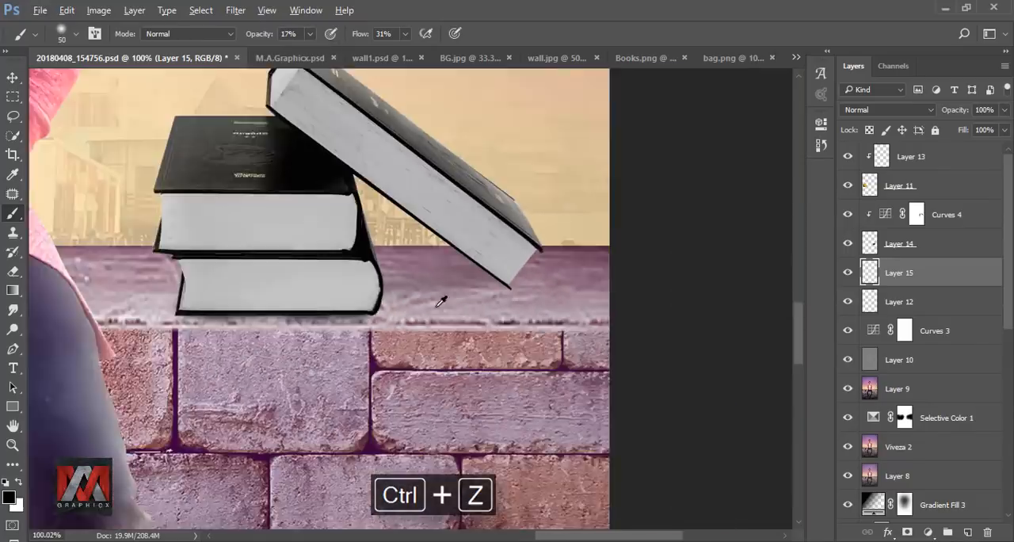
# Step: Spread the shadow under the leaning book, enlarge the brush to 100 px, and check the shadow layer in the full image
pyautogui.moveTo(481, 283)
pyautogui.mouseDown()
pyautogui.moveTo(364, 314)
pyautogui.moveTo(367, 293)
pyautogui.moveTo(221, 315)
pyautogui.moveTo(371, 317)
pyautogui.mouseUp()
pyautogui.press(']')
pyautogui.press(']')
pyautogui.press(']')
pyautogui.press(']')
pyautogui.press(']')
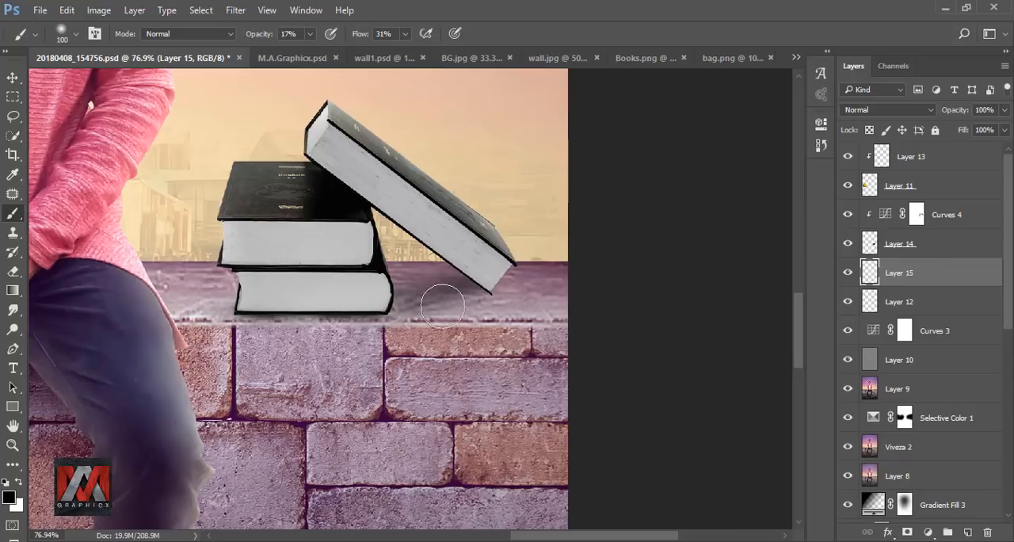
pyautogui.hotkey('ctrl', '0')
pyautogui.click(846, 275)
# Step: Deepen the shadow under the leaning book's lower corner with a 45 px brush and compare the image with and without it
pyautogui.scroll(5, 533, 347)
pyautogui.press('[')
pyautogui.press('[')
pyautogui.press('[')
pyautogui.press('[')
pyautogui.press('[')
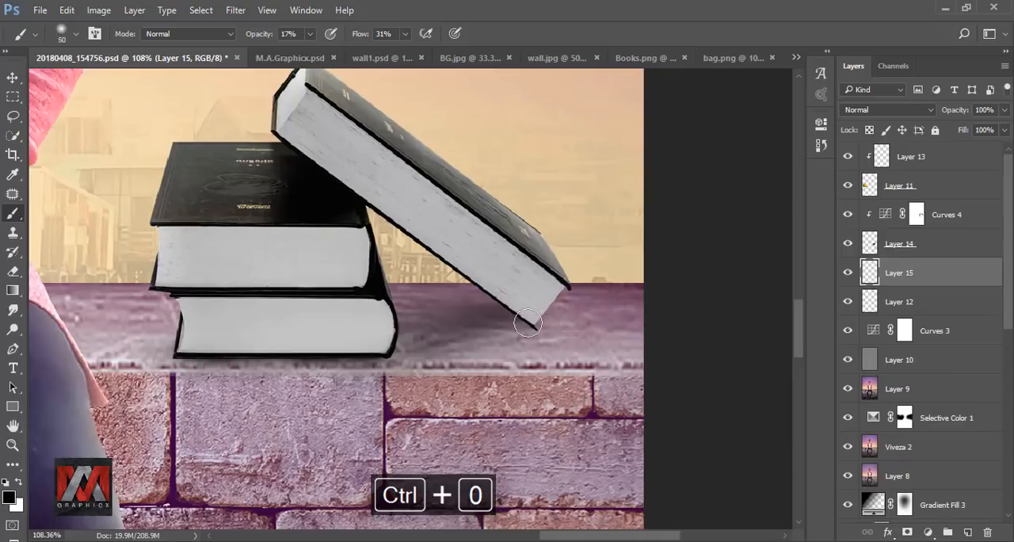
pyautogui.press('[')
pyautogui.moveTo(535, 327); pyautogui.dragTo(435, 355)
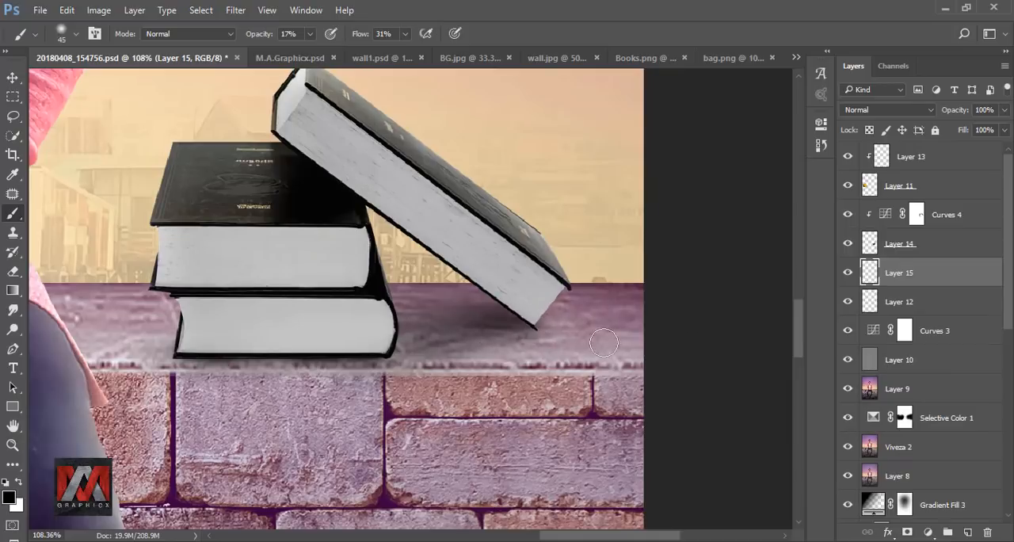
pyautogui.hotkey('ctrl', '0')
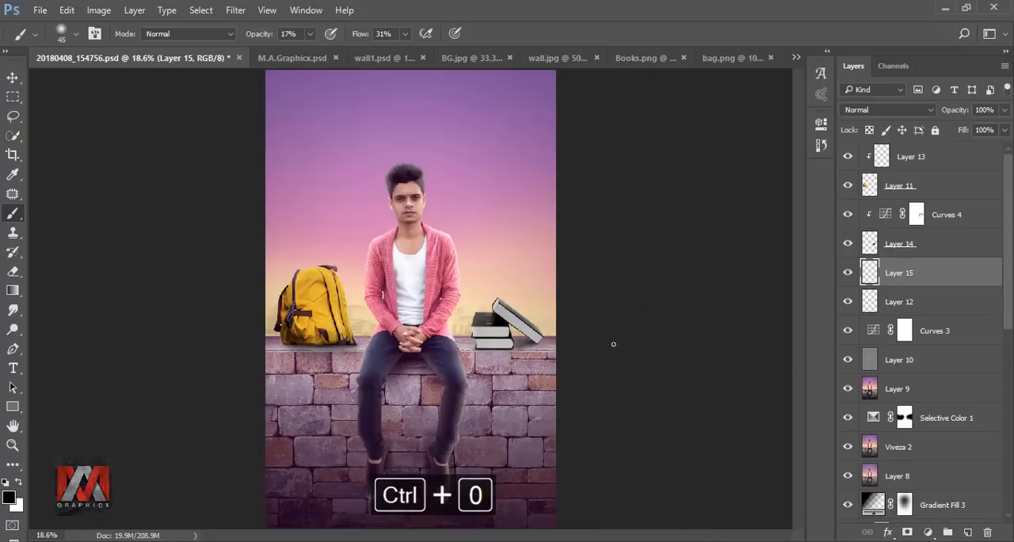
pyautogui.click(847, 273)
pyautogui.click(847, 273)
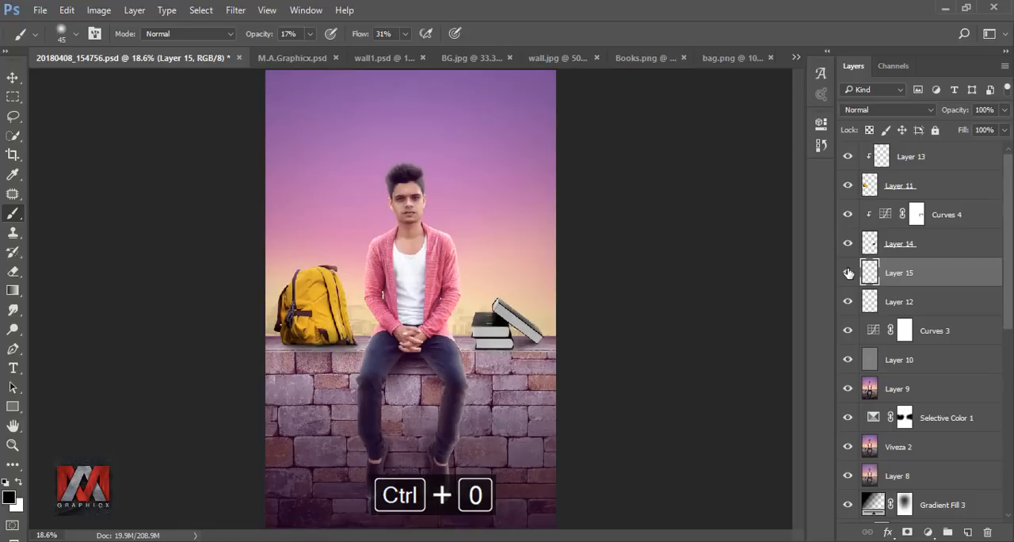
# Step: Give the backpack a Linear Dodge (Add) inner shadow at 22% opacity and 28° angle, and compare the effect on and off
pyautogui.click(869, 187)
pyautogui.click(886, 535)
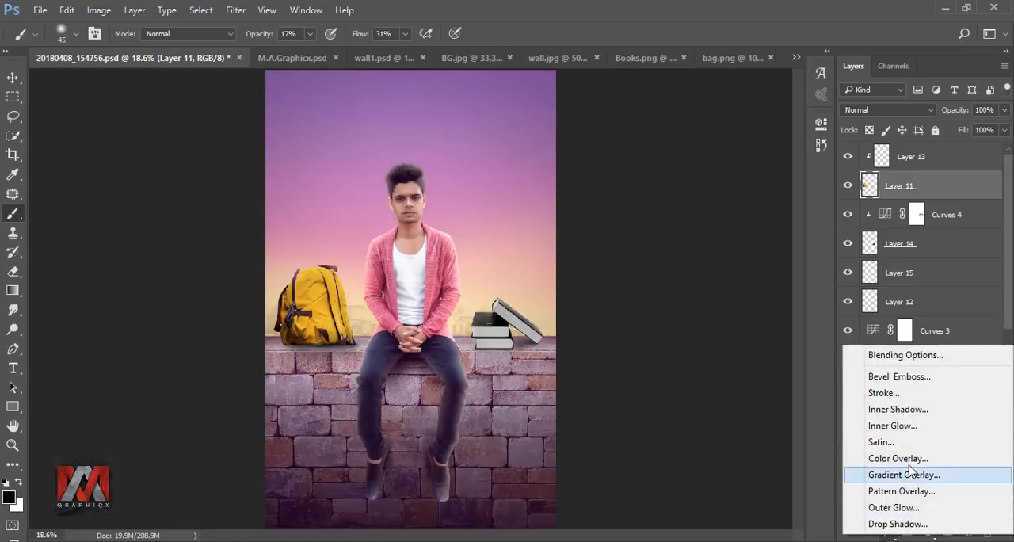
pyautogui.click(916, 411)
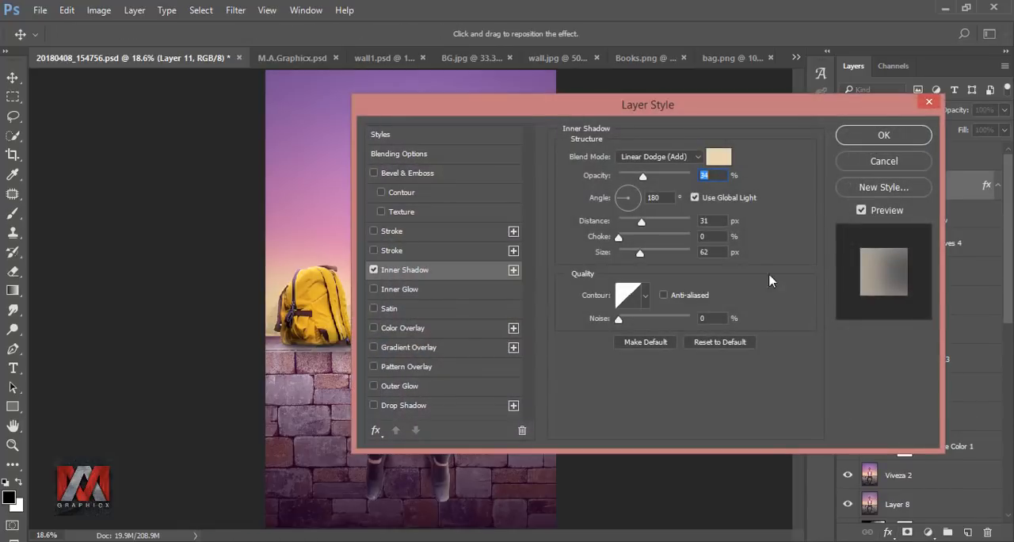
pyautogui.moveTo(543, 109); pyautogui.dragTo(683, 118)
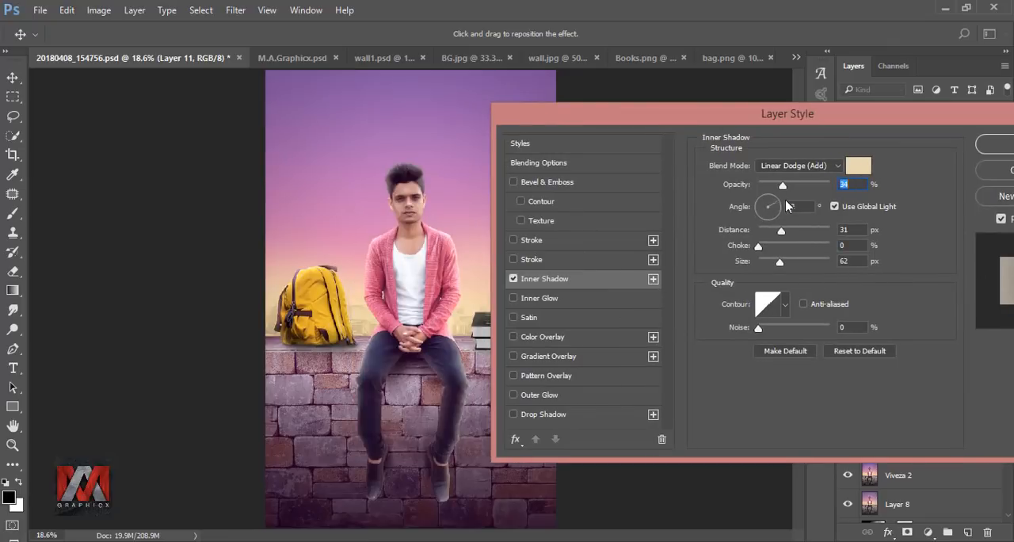
pyautogui.click(790, 207)
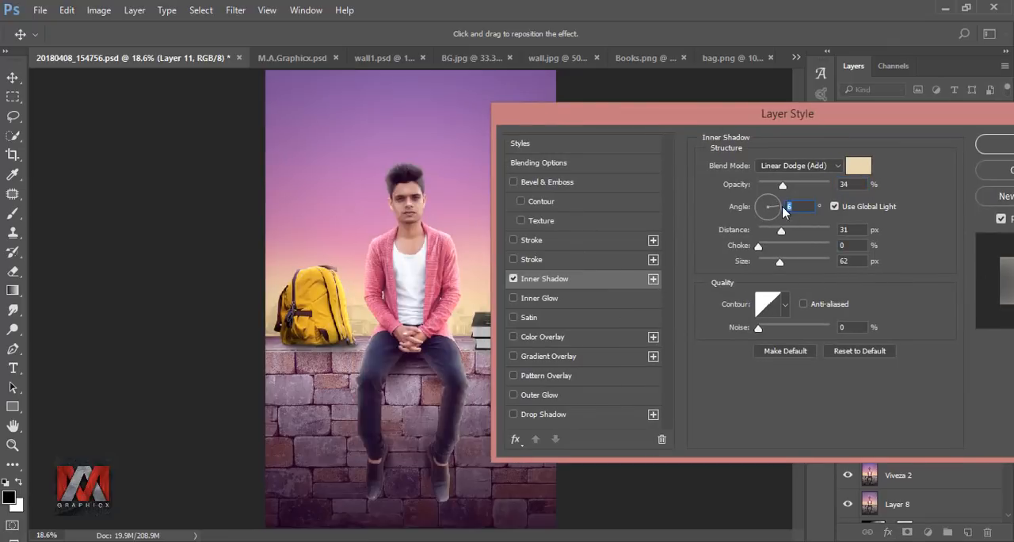
pyautogui.moveTo(783, 185); pyautogui.dragTo(769, 185)
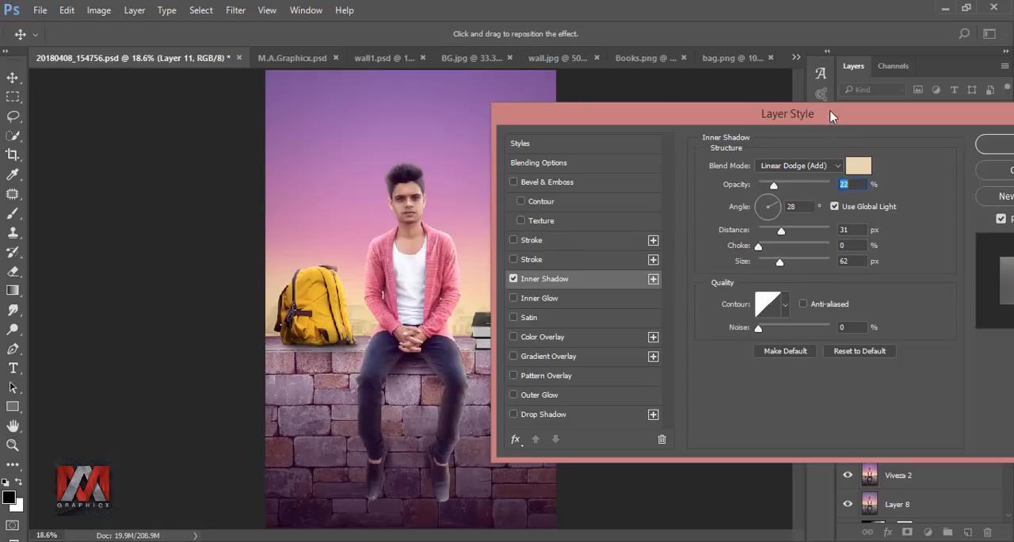
pyautogui.moveTo(829, 118); pyautogui.dragTo(711, 112)
pyautogui.click(895, 143)
pyautogui.click(878, 208)
pyautogui.click(878, 208)
# Step: Give the books a Linear Dodge (Add) inner shadow at 32% opacity and compare the effect on and off
pyautogui.click(871, 275)
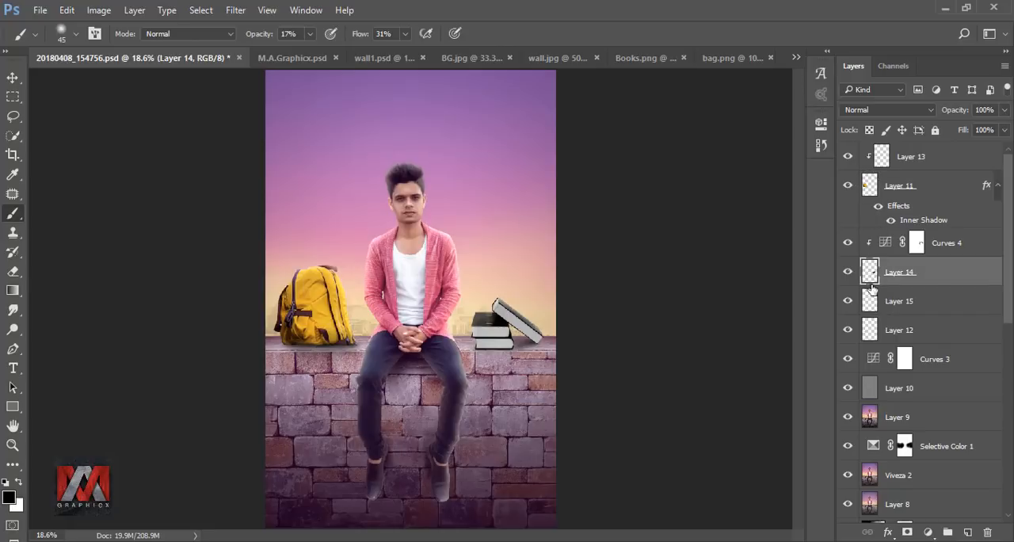
pyautogui.click(889, 532)
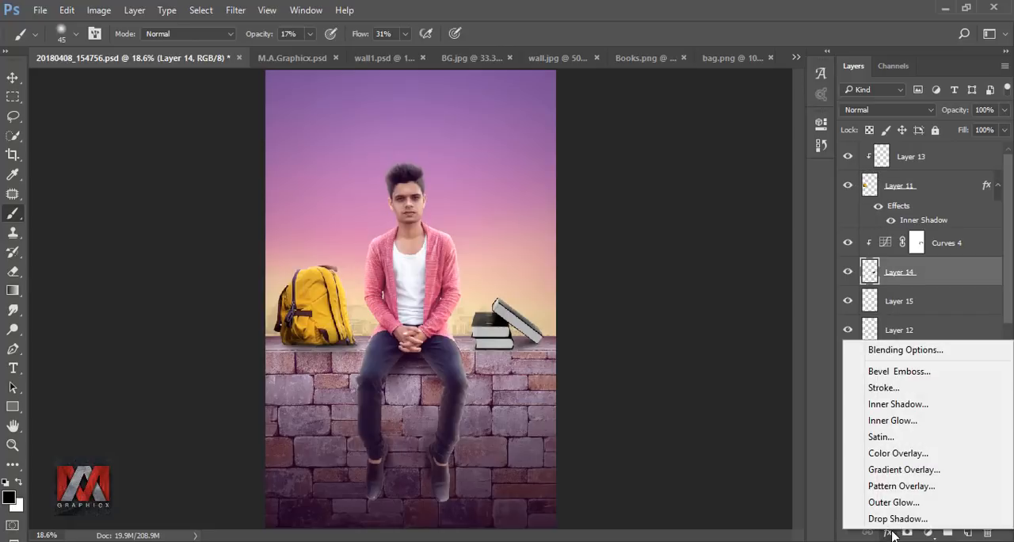
pyautogui.click(919, 402)
pyautogui.moveTo(669, 111); pyautogui.dragTo(867, 127)
pyautogui.click(595, 292)
pyautogui.click(595, 292)
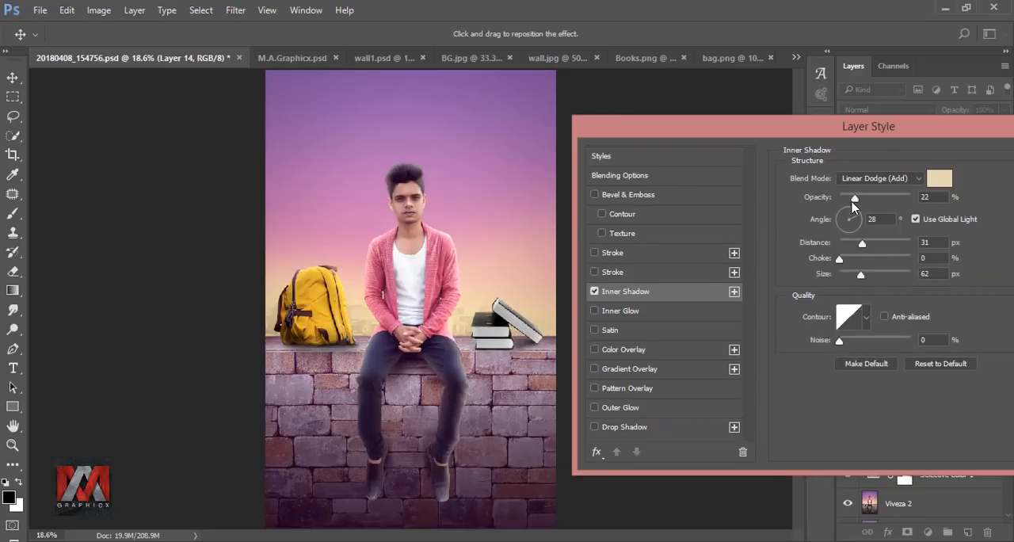
pyautogui.moveTo(864, 203)
pyautogui.mouseDown()
pyautogui.moveTo(875, 203)
pyautogui.moveTo(862, 201)
pyautogui.mouseUp()
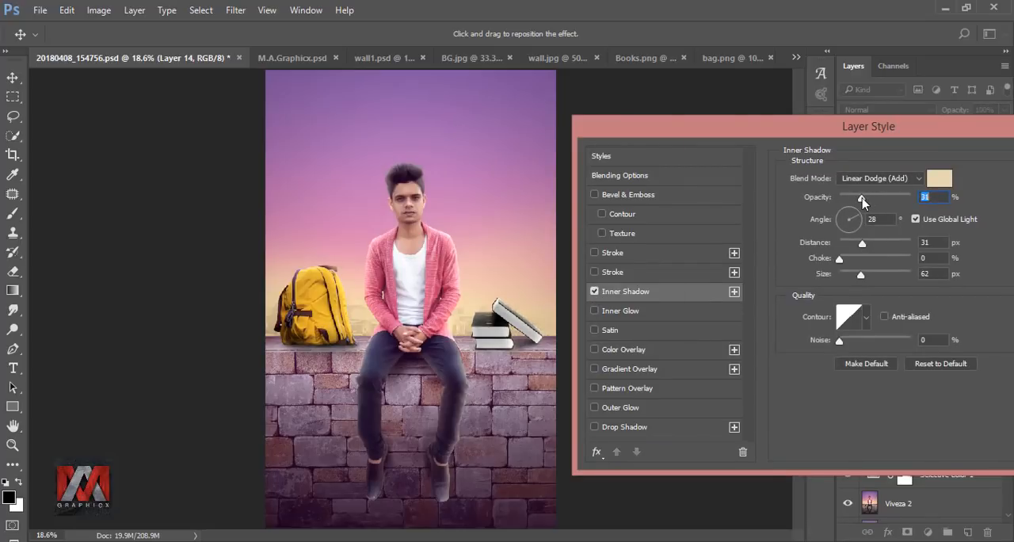
pyautogui.moveTo(872, 126); pyautogui.dragTo(703, 133)
pyautogui.click(902, 163)
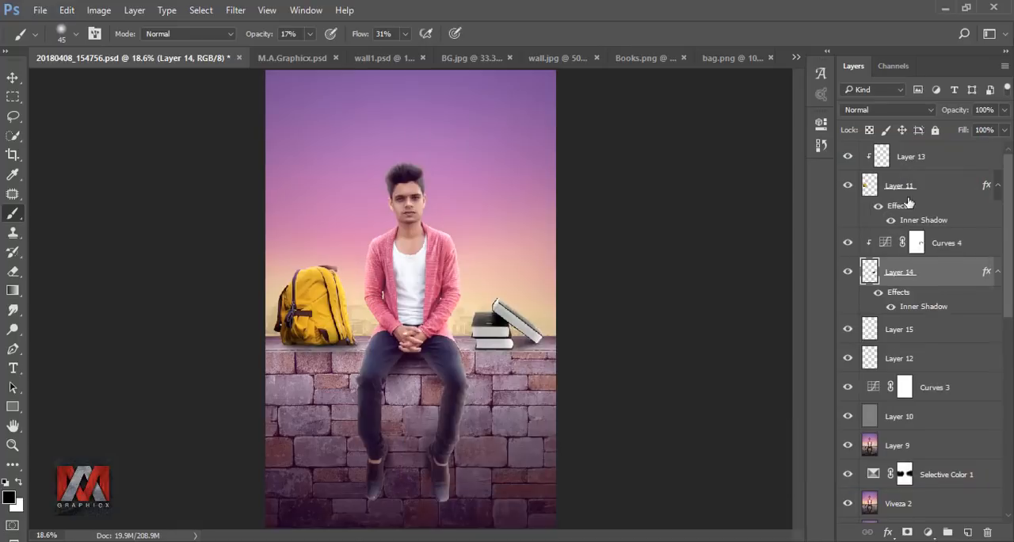
pyautogui.click(877, 293)
pyautogui.click(877, 293)
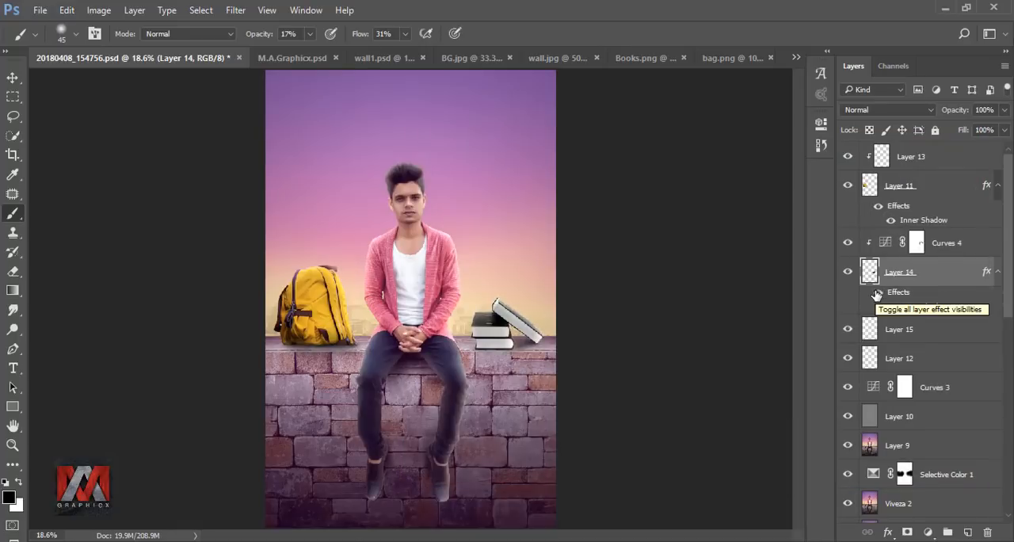
# Step: Convert the books' inner shadow effect into its own layer and select that layer for editing
pyautogui.rightClick(986, 272)
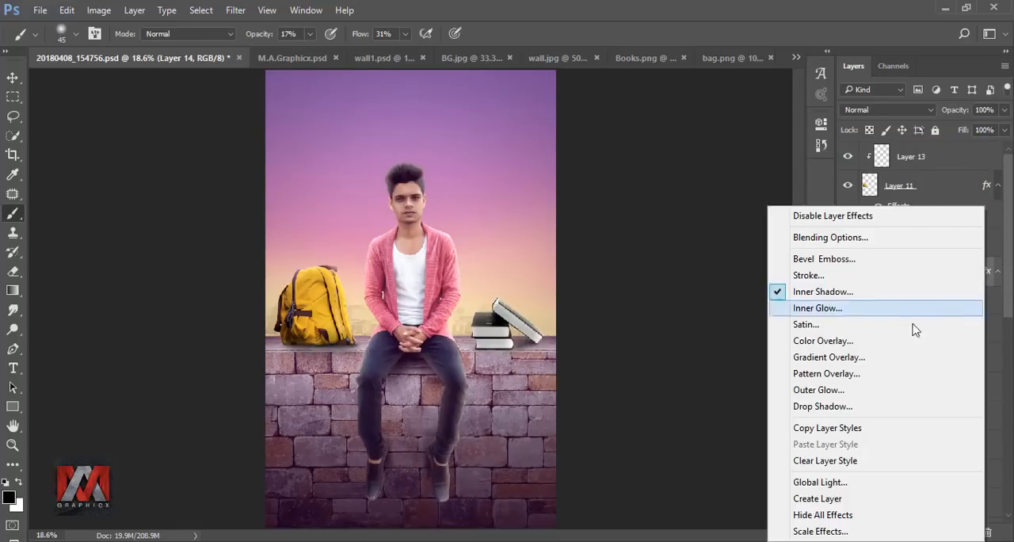
pyautogui.click(838, 483)
pyautogui.click(452, 221)
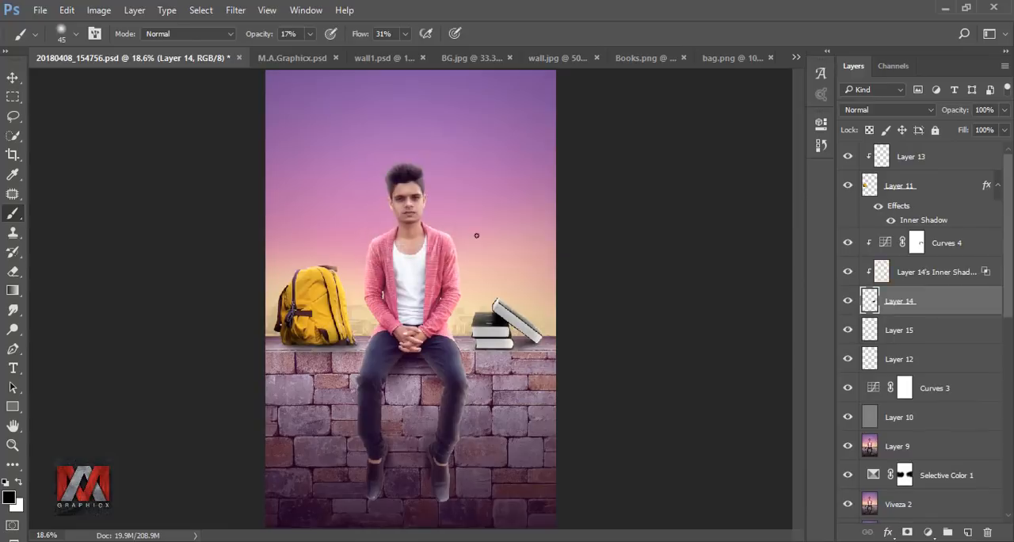
pyautogui.click(884, 274)
pyautogui.scroll(5, 516, 356)
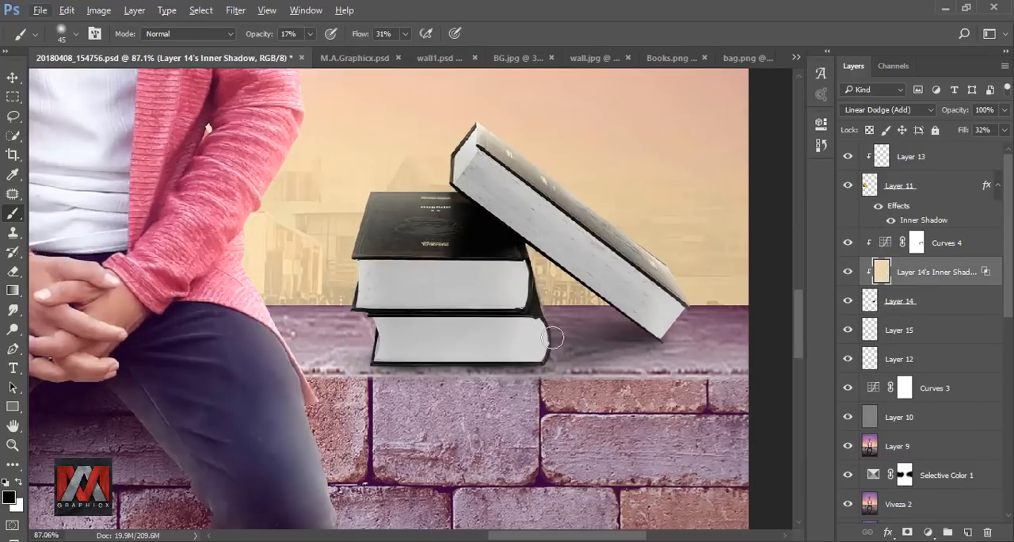
# Step: Paint black over the lower book's right and bottom edges on the inner shadow layer with a 150 px brush at 100% opacity
pyautogui.press(']')
pyautogui.press(']')
pyautogui.press(']')
pyautogui.press(']')
pyautogui.press(']')
pyautogui.press(']')
pyautogui.press(']')
pyautogui.click(310, 35)
pyautogui.moveTo(309, 54); pyautogui.dragTo(563, 31)
pyautogui.click(548, 341)
pyautogui.moveTo(549, 341)
pyautogui.mouseDown()
pyautogui.moveTo(432, 340)
pyautogui.moveTo(528, 371)
pyautogui.moveTo(450, 357)
pyautogui.mouseUp()
pyautogui.hotkey('ctrl', '0')
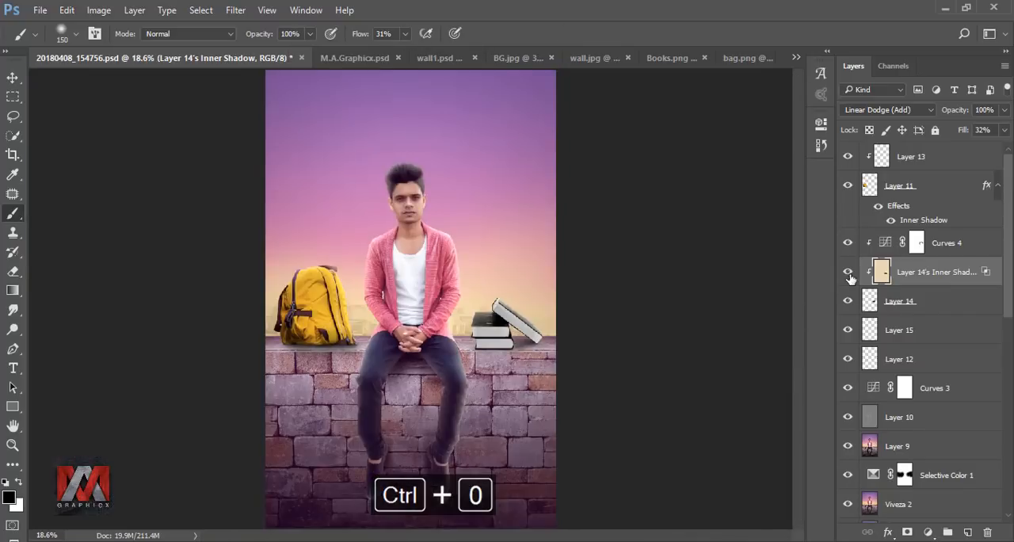
# Step: Deepen the shadow under the backpack on Layer 12 with an 80–100 px brush at 23% opacity, and compare the image with and without that layer
pyautogui.press('[')
pyautogui.press('[')
pyautogui.press('3')
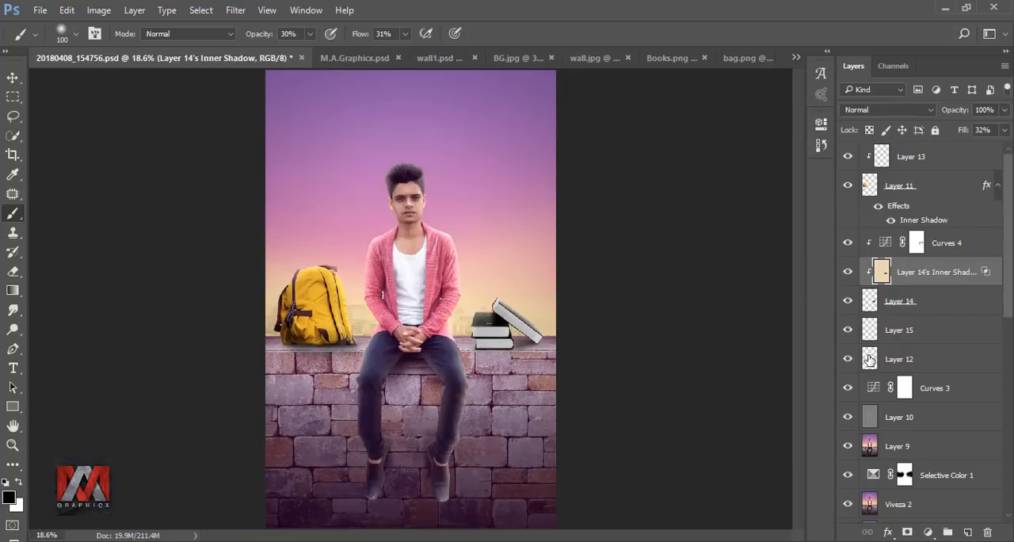
pyautogui.click(869, 359)
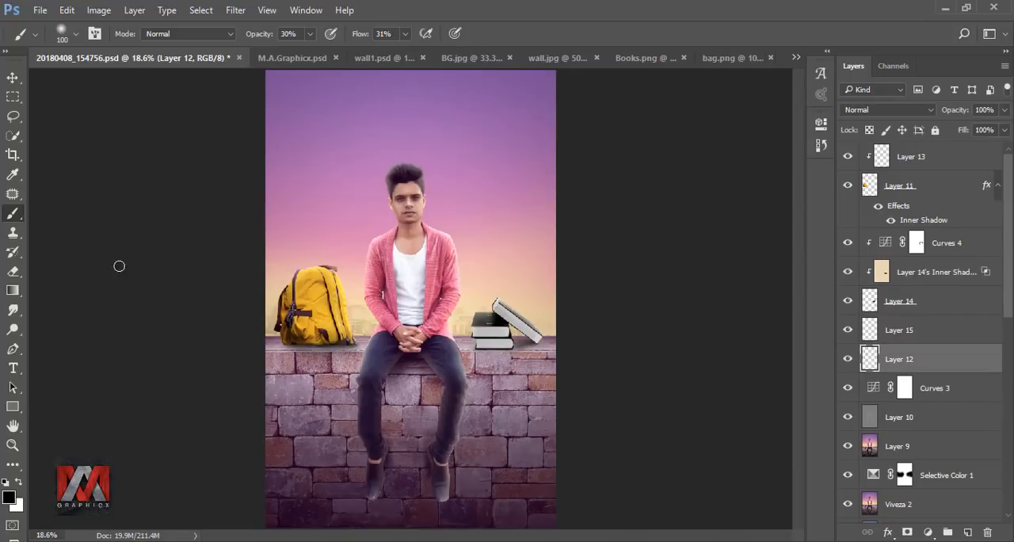
pyautogui.scroll(15, 240, 346)
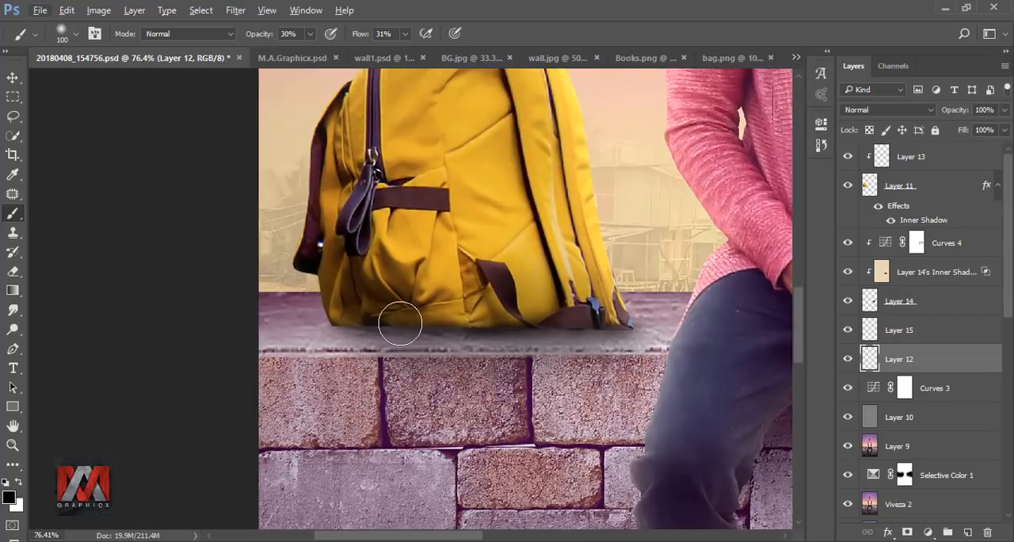
pyautogui.moveTo(309, 34); pyautogui.dragTo(305, 37)
pyautogui.moveTo(373, 326)
pyautogui.mouseDown()
pyautogui.moveTo(245, 336)
pyautogui.moveTo(253, 336)
pyautogui.mouseUp()
pyautogui.press('[')
pyautogui.press('[')
pyautogui.moveTo(432, 336)
pyautogui.mouseDown()
pyautogui.moveTo(310, 350)
pyautogui.moveTo(339, 328)
pyautogui.moveTo(314, 328)
pyautogui.mouseUp()
pyautogui.hotkey('ctrl', '0')
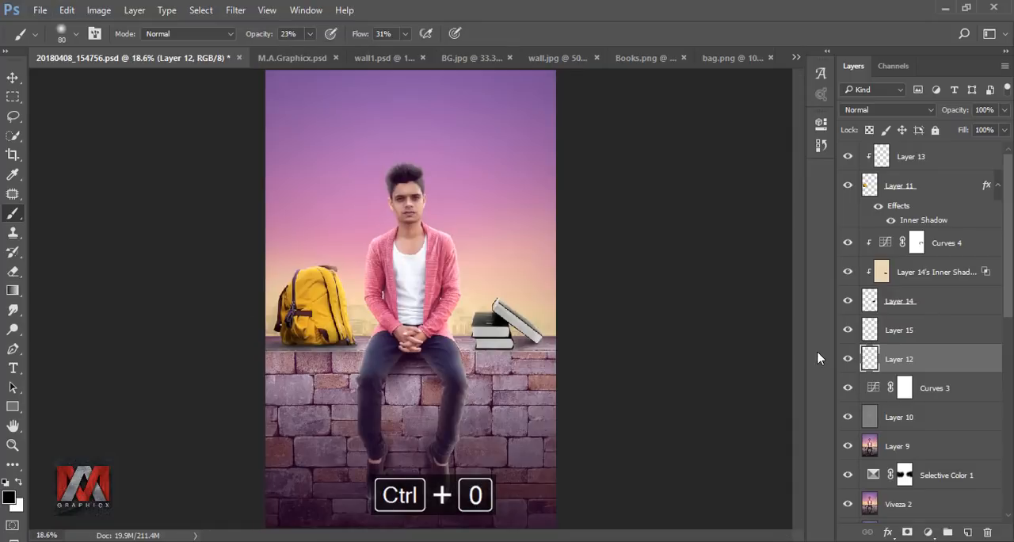
pyautogui.click(848, 361)
pyautogui.click(848, 361)
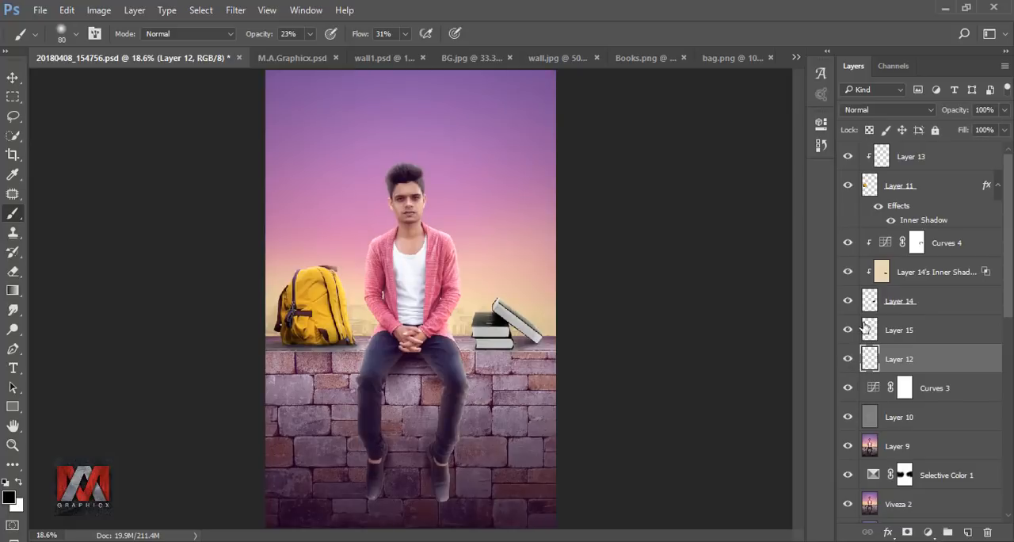
# Step: Copy the Text group from Text.psd into the composite above Layer 13, with the title above the man's head
pyautogui.click(882, 153)
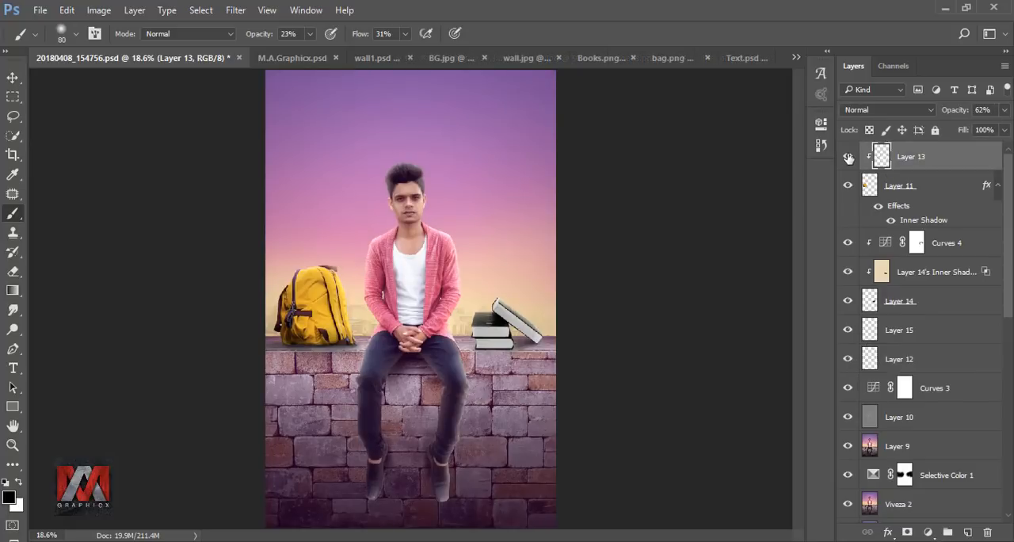
pyautogui.click(756, 61)
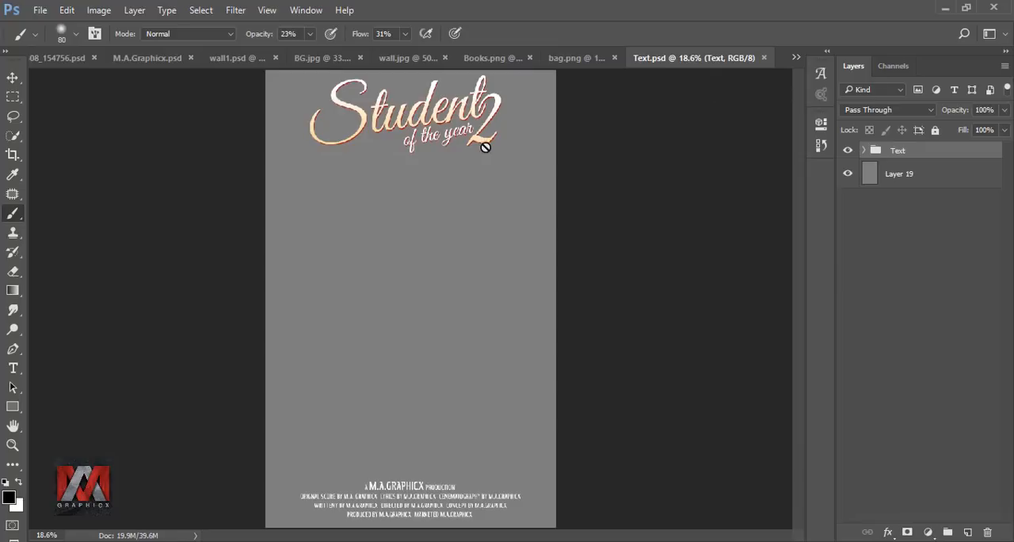
pyautogui.click(13, 78)
pyautogui.moveTo(418, 119)
pyautogui.mouseDown()
pyautogui.moveTo(68, 63)
pyautogui.moveTo(284, 116)
pyautogui.moveTo(424, 135)
pyautogui.mouseUp()
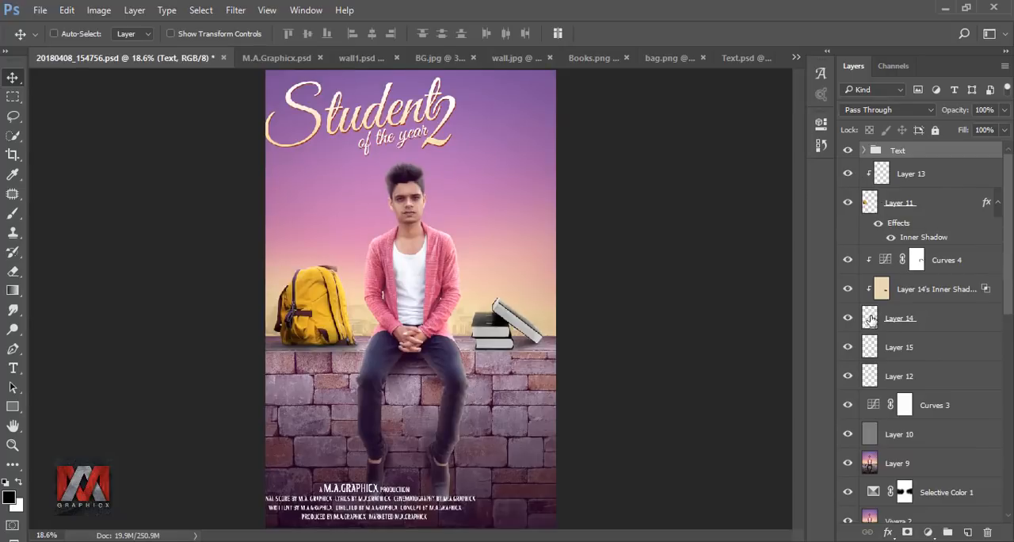
# Step: Centre the Text group horizontally on the canvas using Layer 9's outline as the selection, and deselect
pyautogui.keyDown('ctrl'); pyautogui.click(869, 463); pyautogui.keyUp('ctrl')
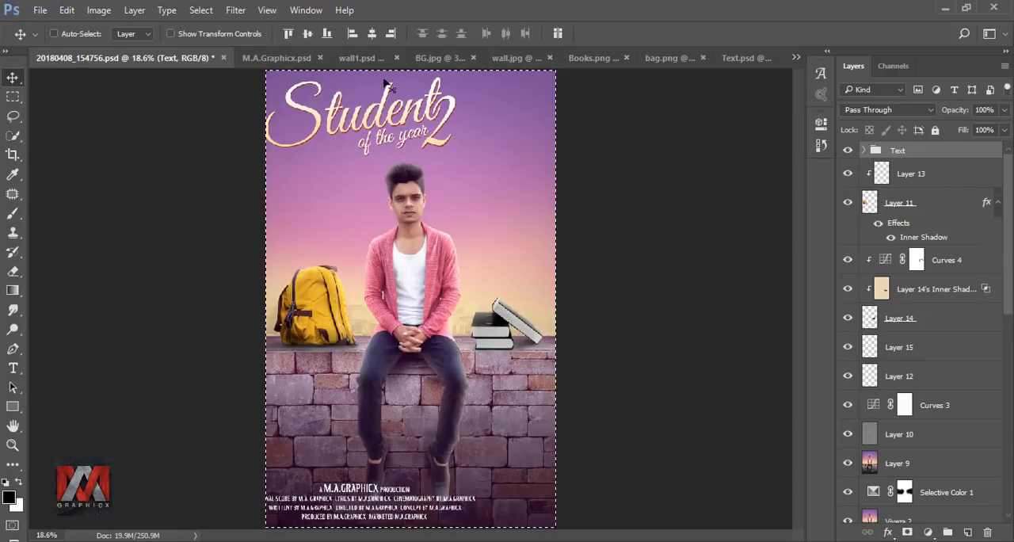
pyautogui.click(371, 33)
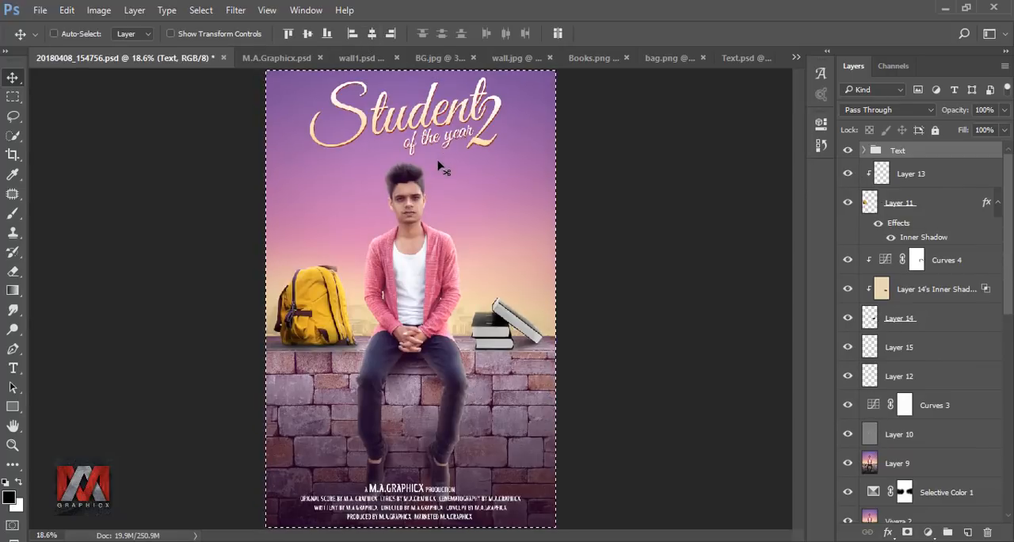
pyautogui.hotkey('ctrl', 'd')
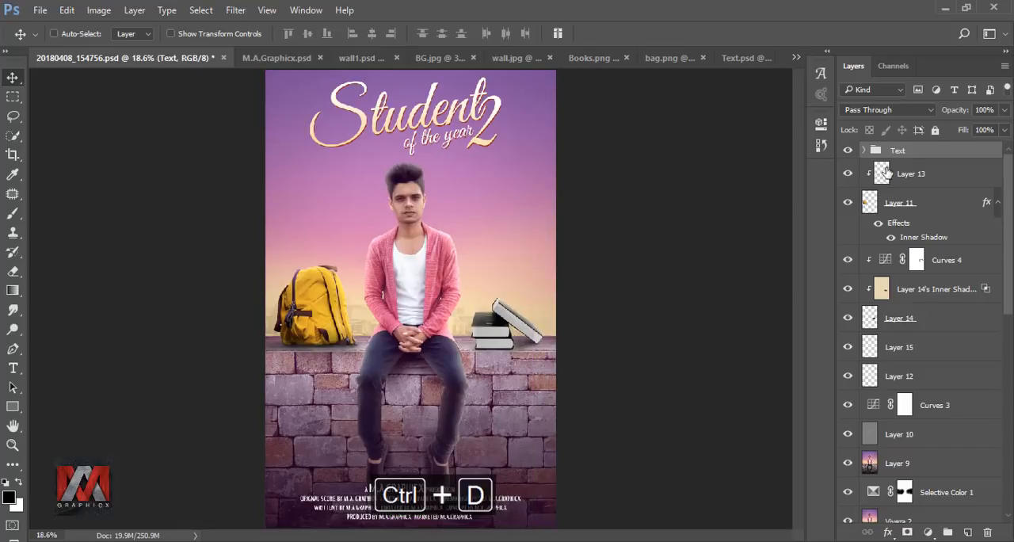